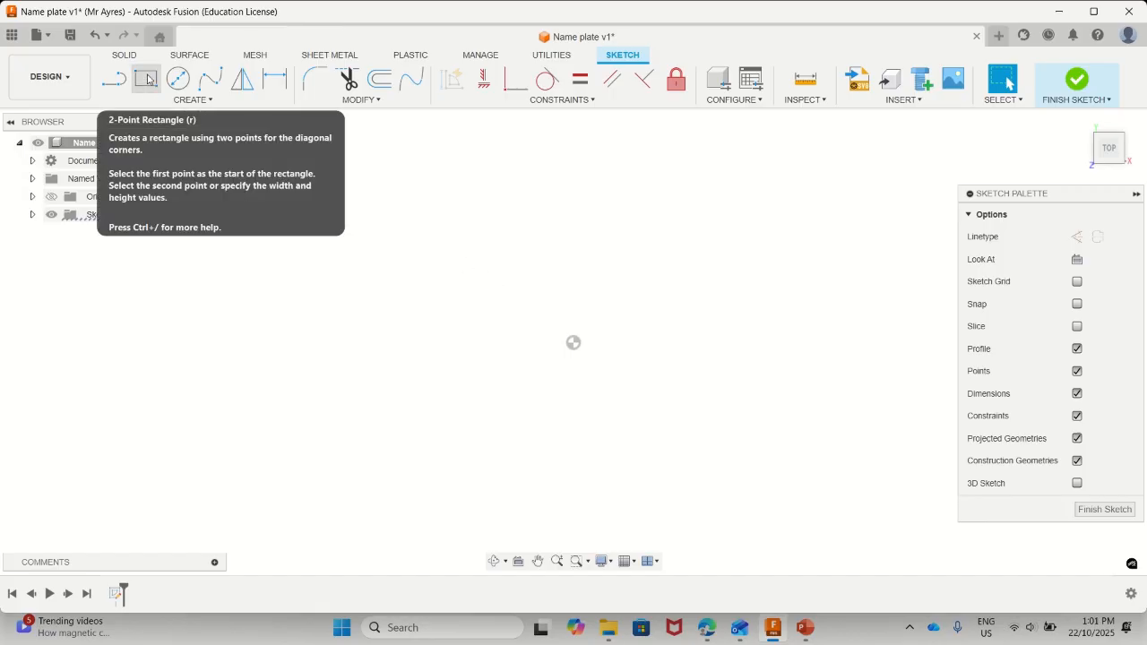
Step: Draw a centre rectangle from the origin, 100 mm high and about 222 mm wide
click(148, 82)
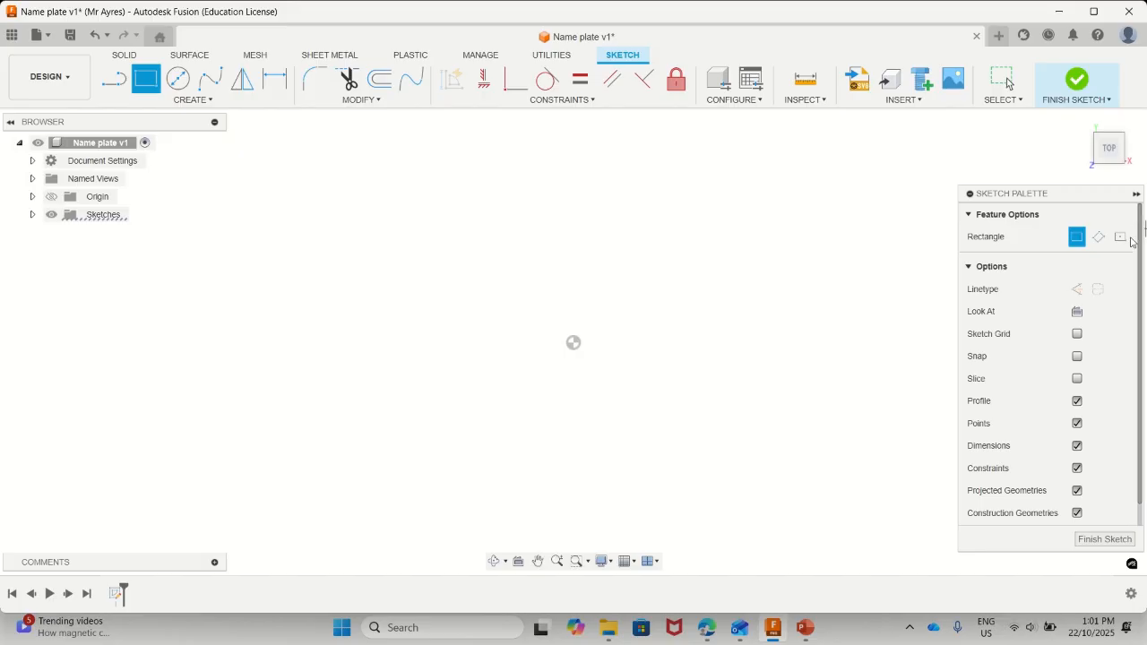
click(1122, 238)
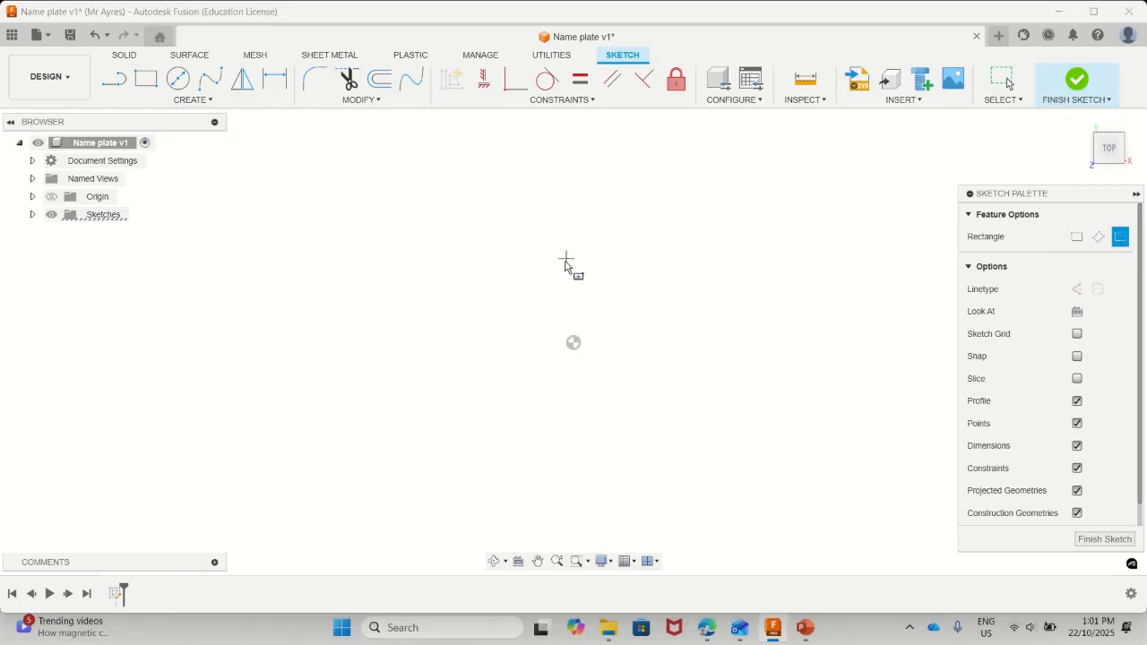
click(573, 342)
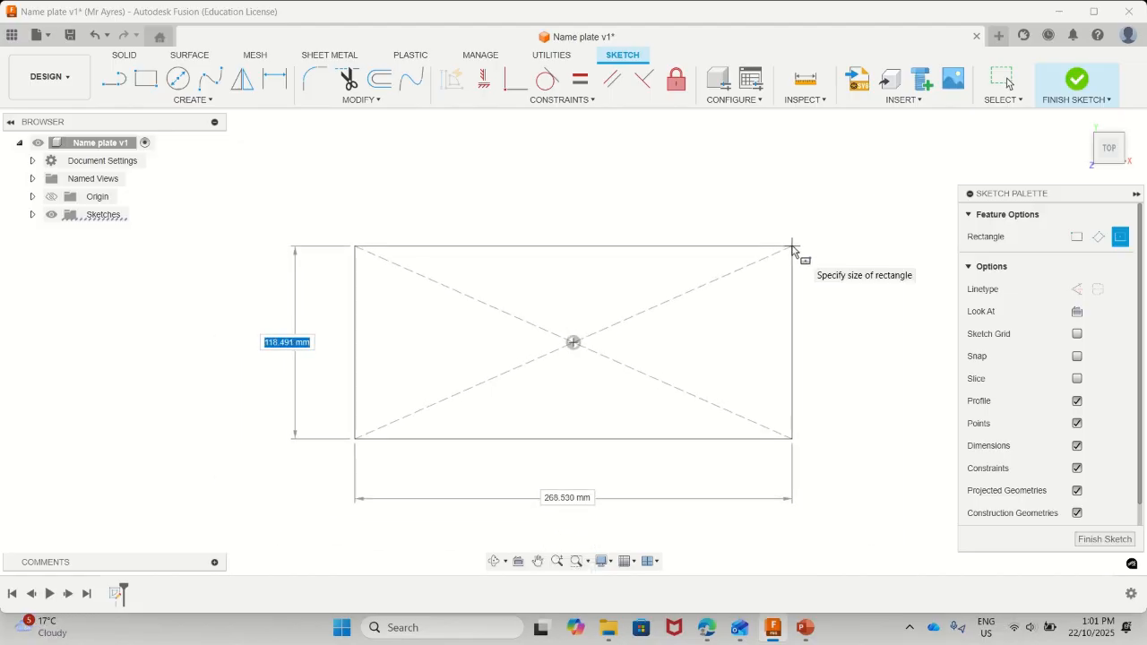
text(100)
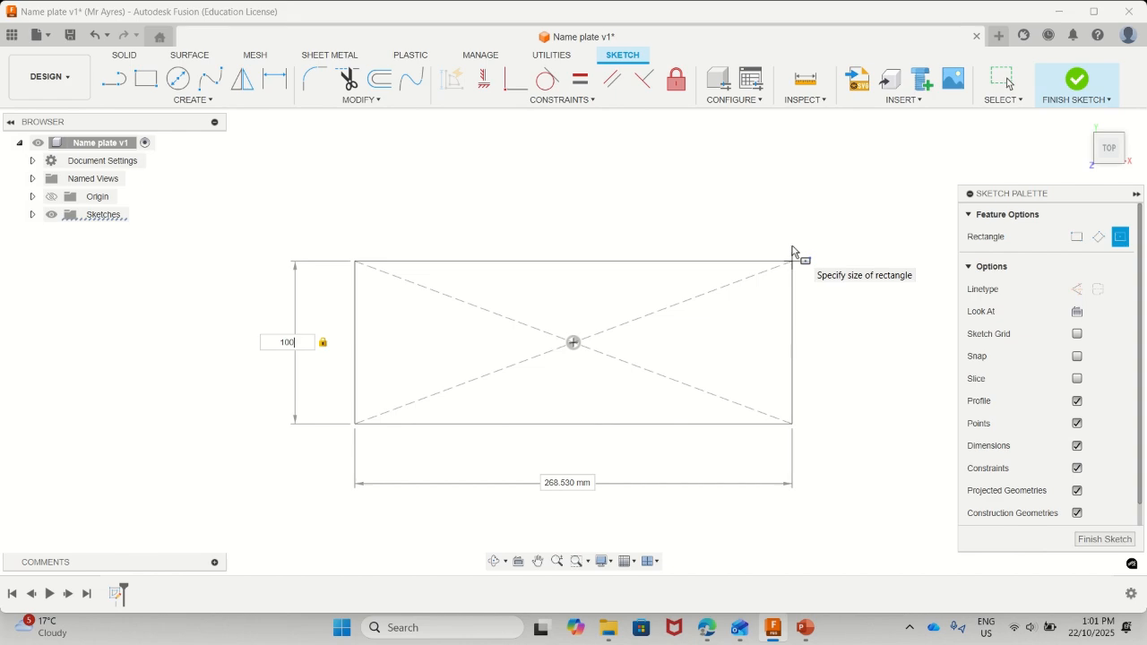
key(Tab)
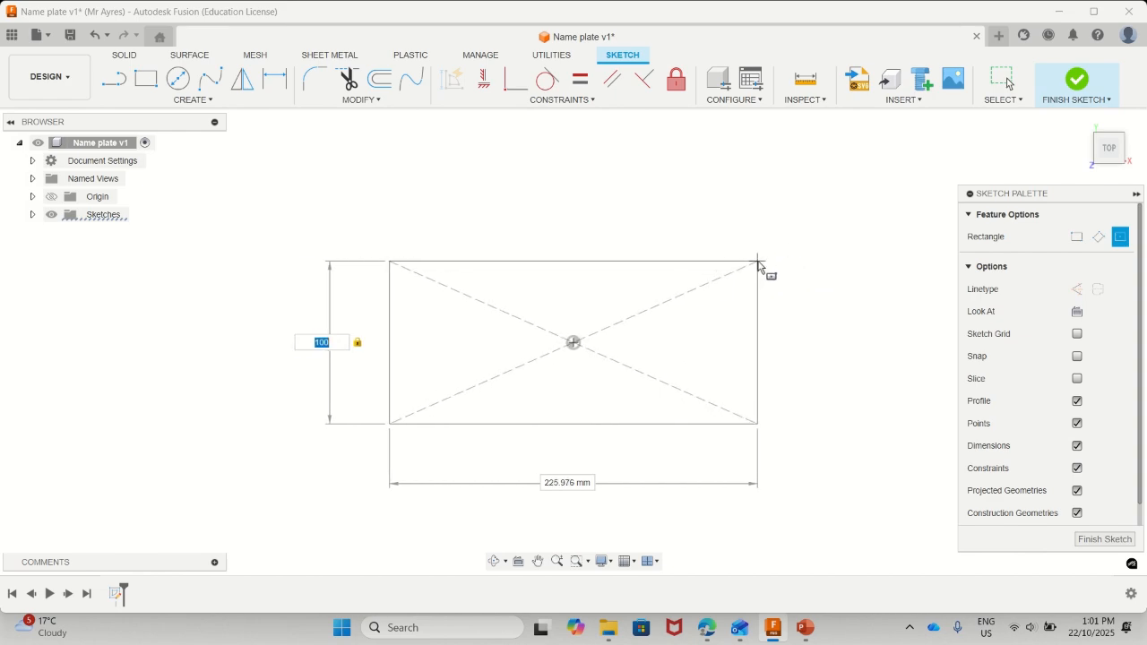
click(757, 265)
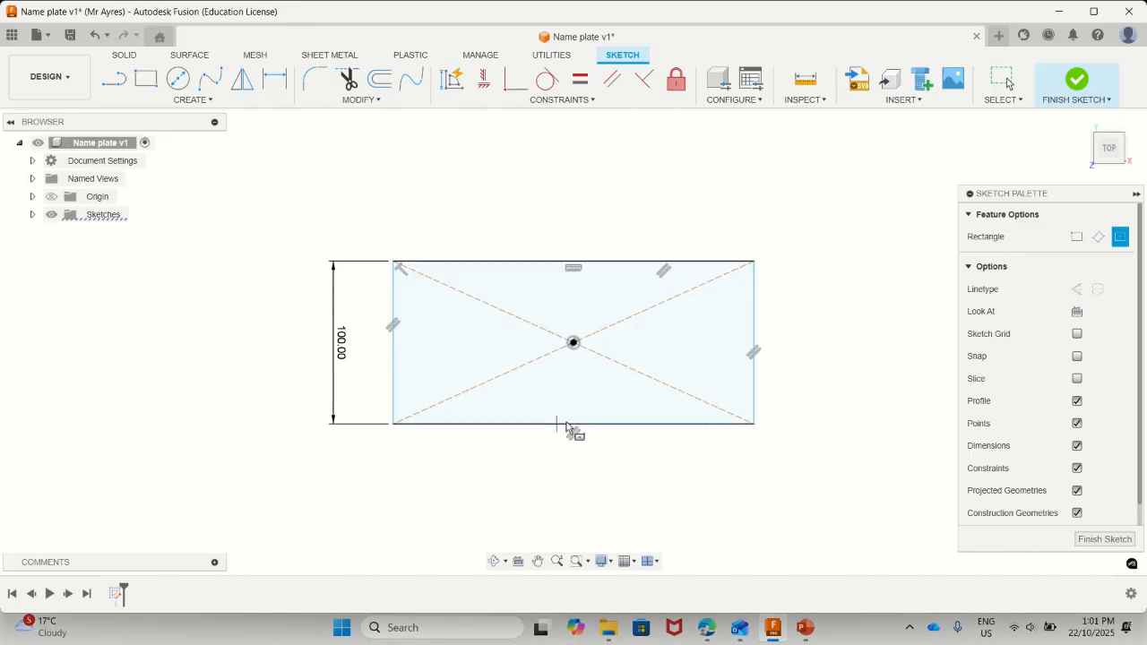
Step: Place a sketch text frame just inside the rectangle and enter the person's surname in capitals as its text
click(204, 102)
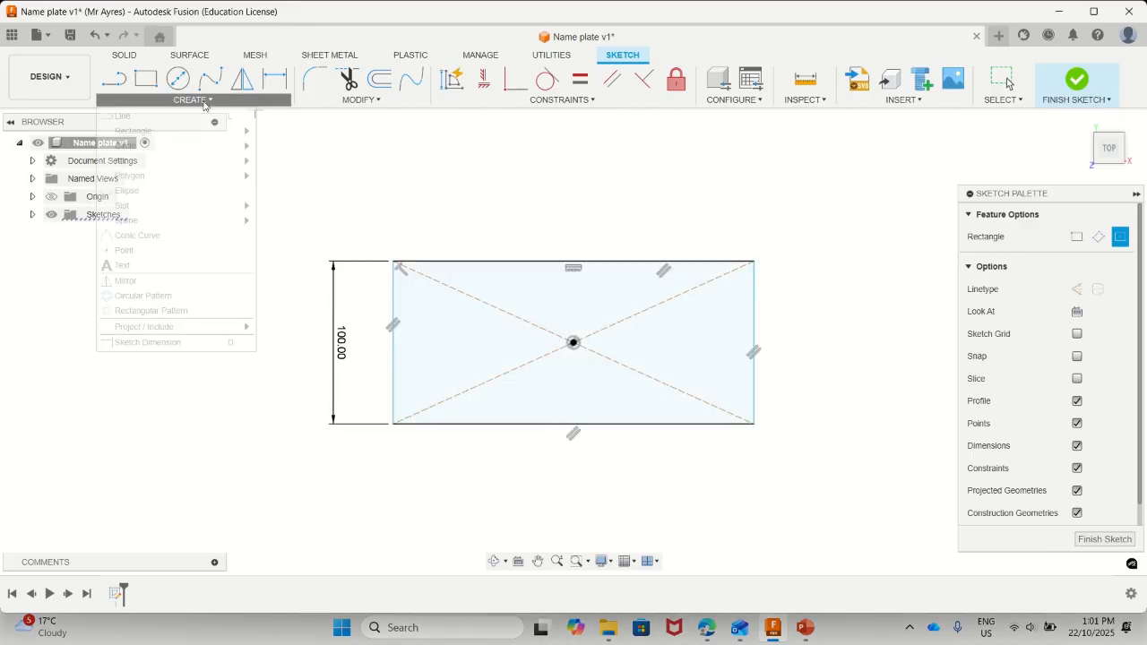
click(123, 266)
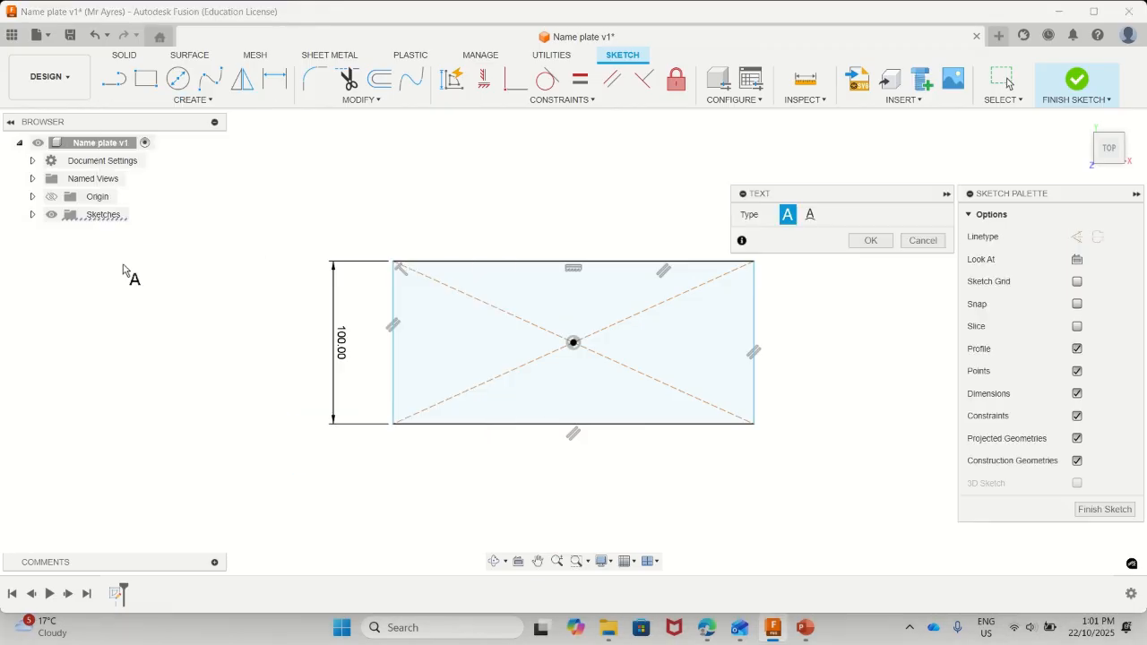
click(417, 283)
click(733, 412)
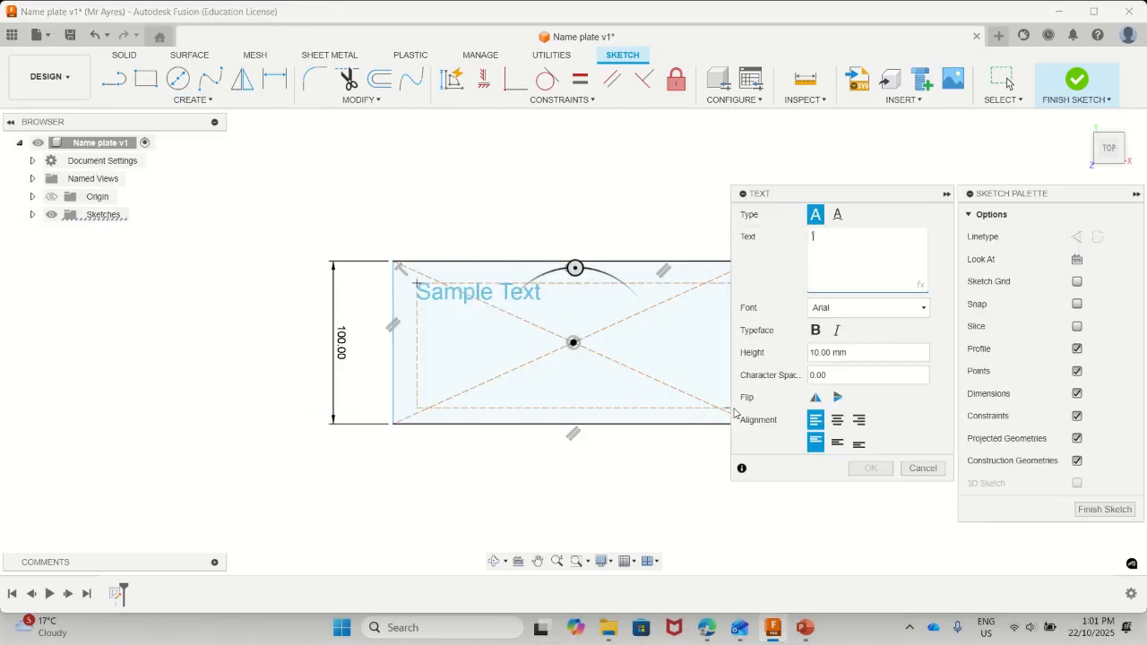
text(Ayr)
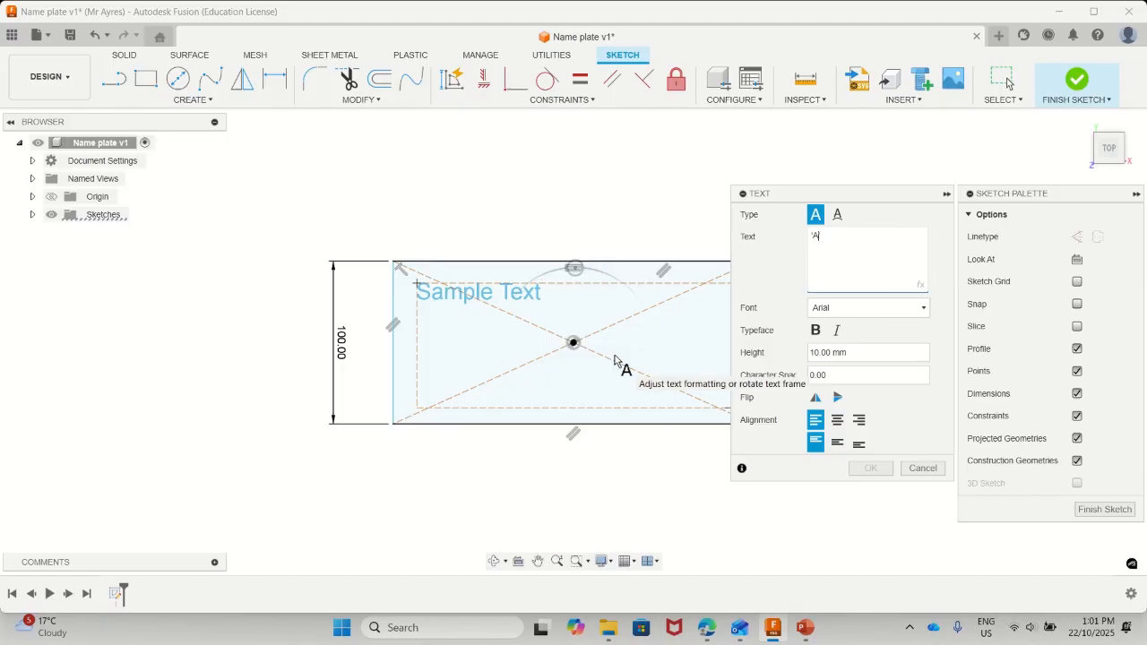
key(BackSpace)
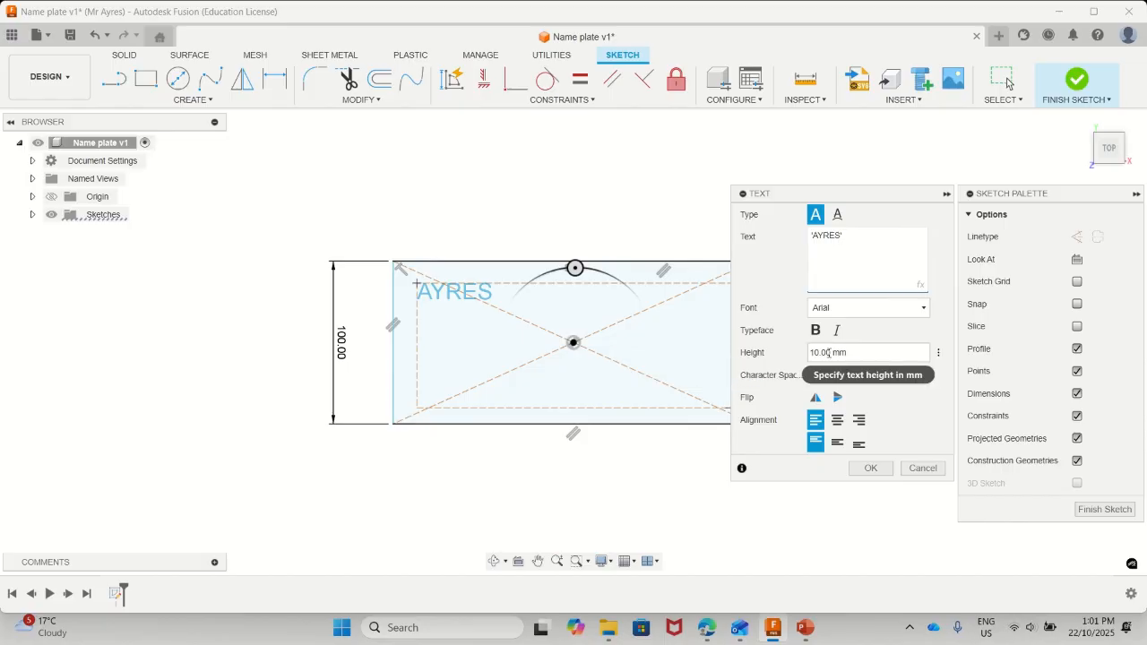
Step: Set the text height to 70 mm and finish the text
double_click(829, 354)
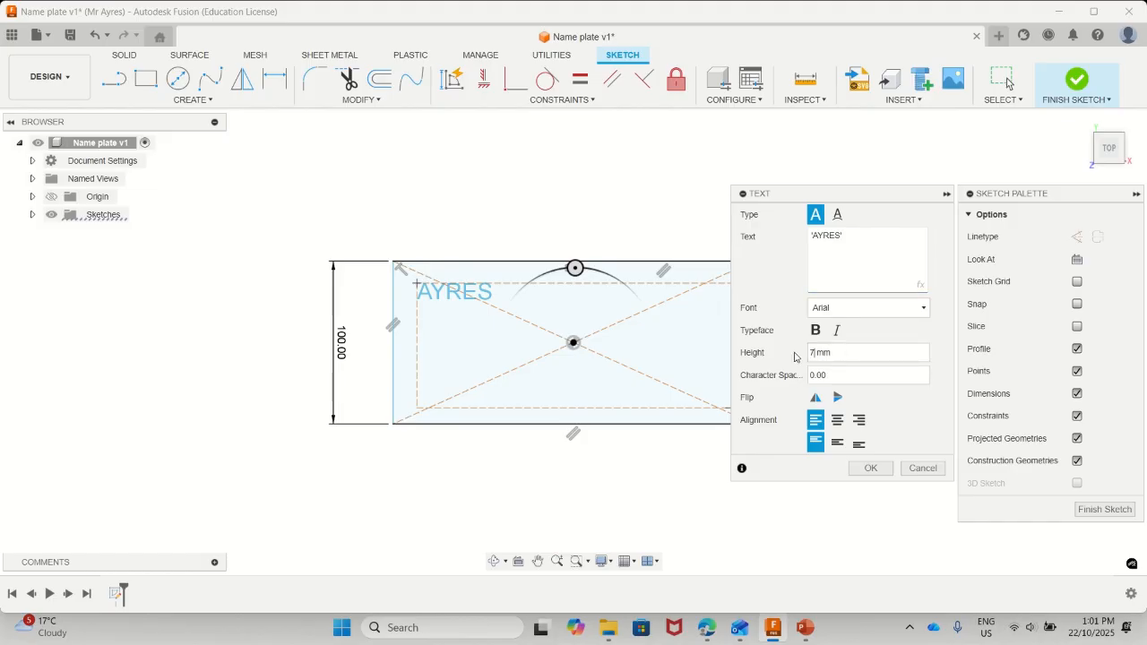
key(Return)
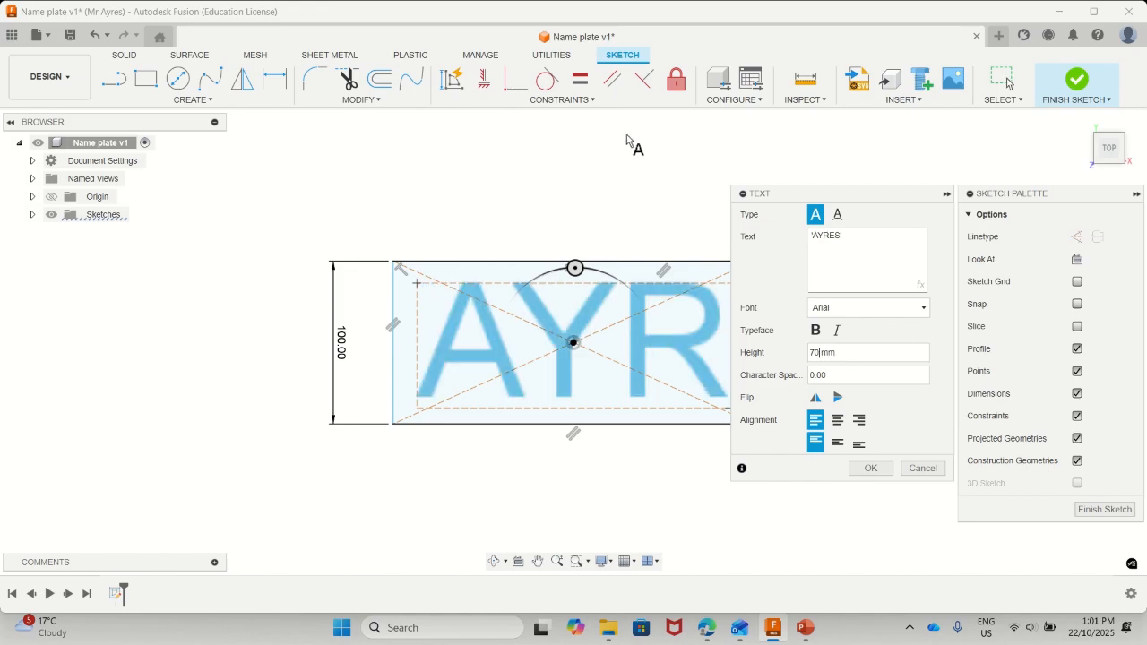
middle_drag(628, 139, 464, 141)
scroll(579, 286, down, 4)
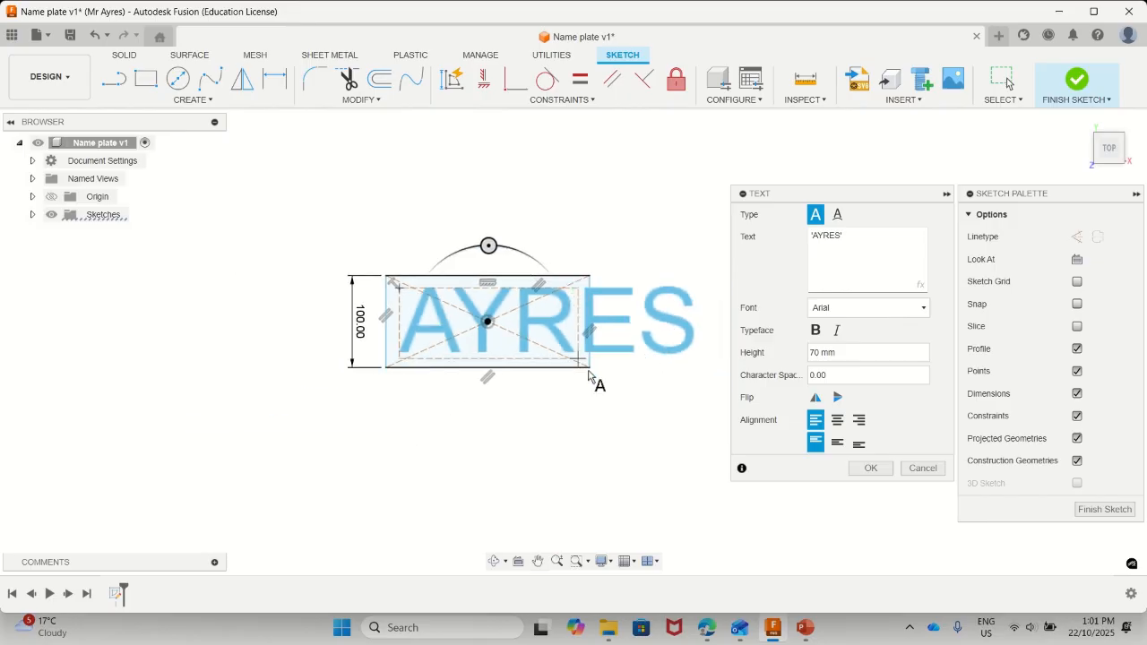
click(871, 469)
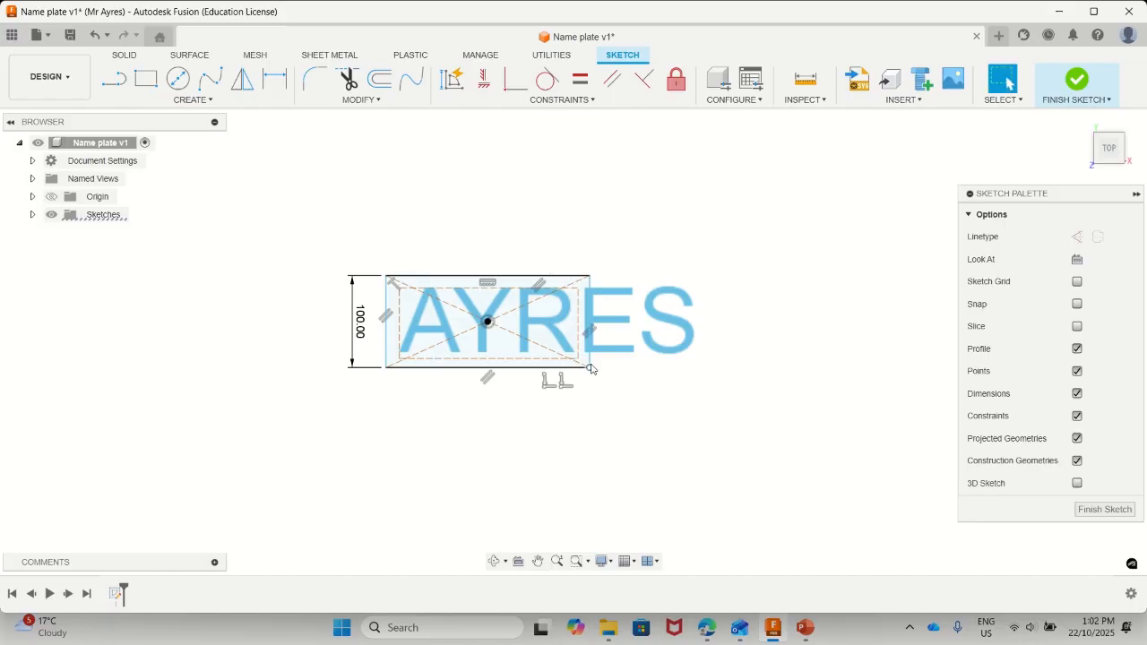
Step: Dimension the rectangle's lower edge to a width of 350 mm
key(d)
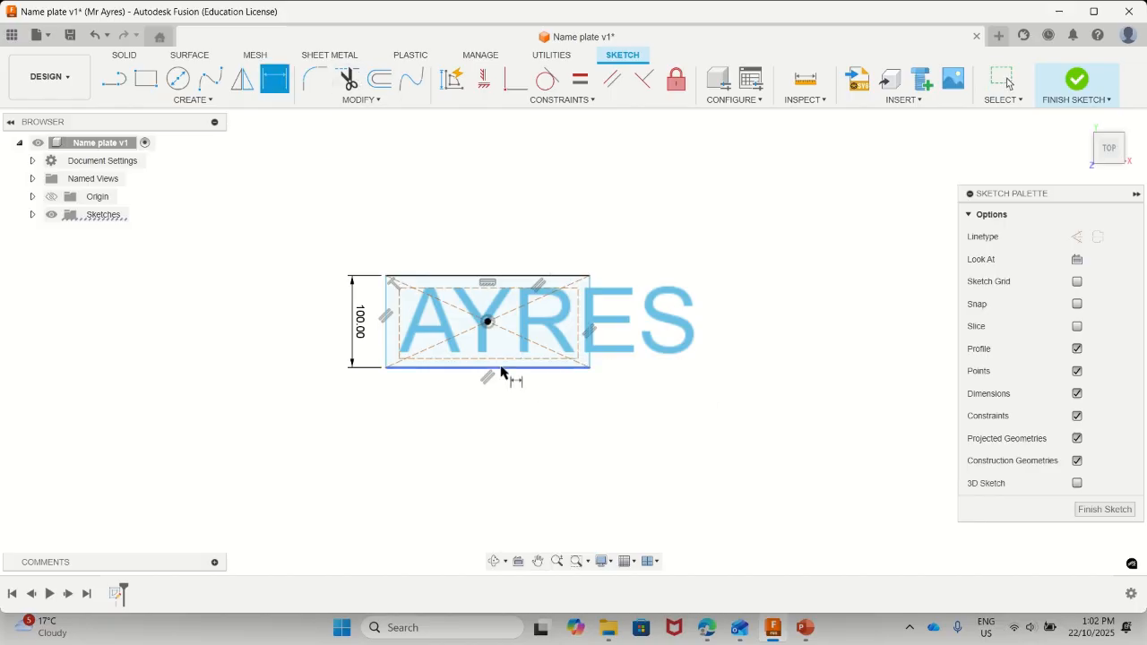
click(502, 372)
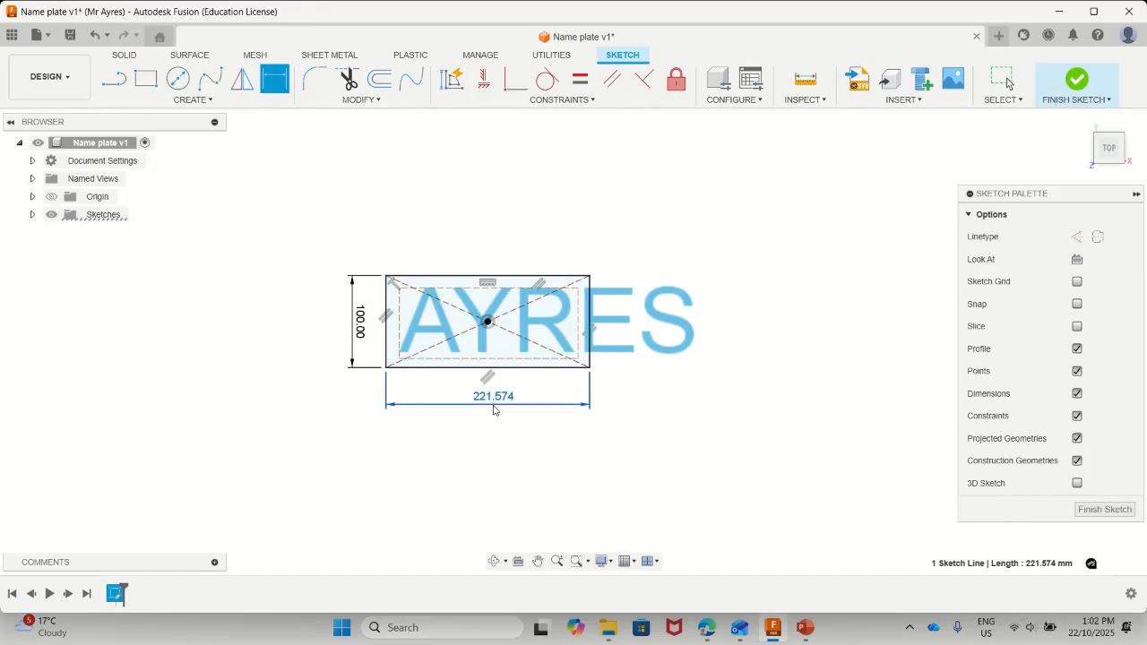
click(495, 404)
text(350)
key(Return)
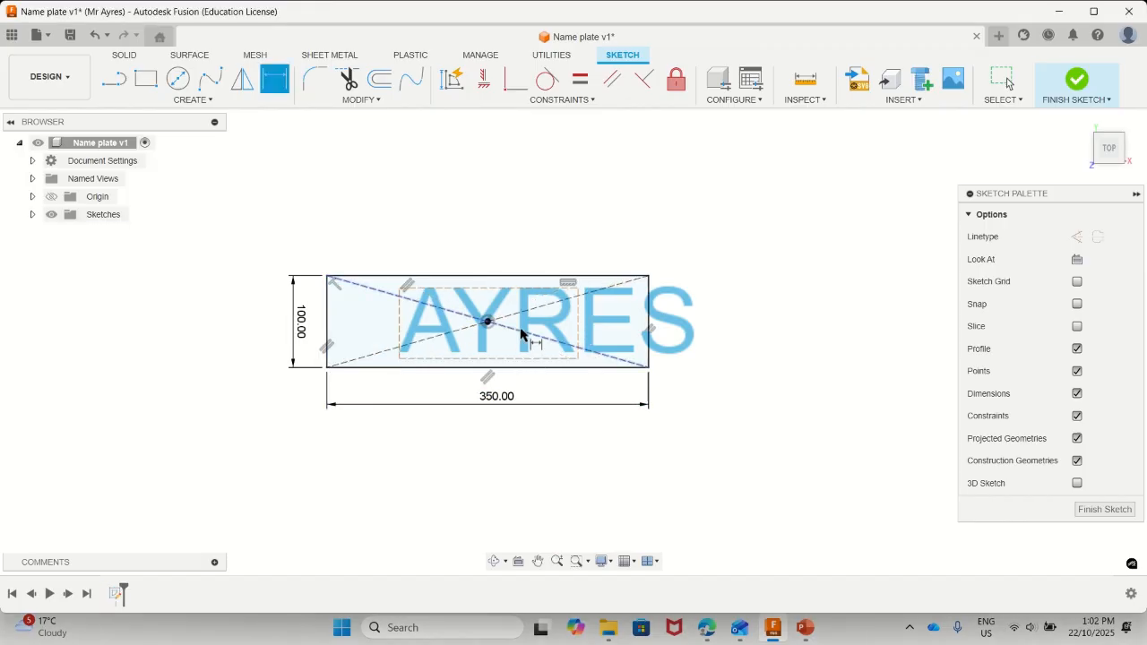
key(Escape)
Step: Resize the text frame to enclose the whole surname, bringing its lower edge up to the base of the letters
click(597, 324)
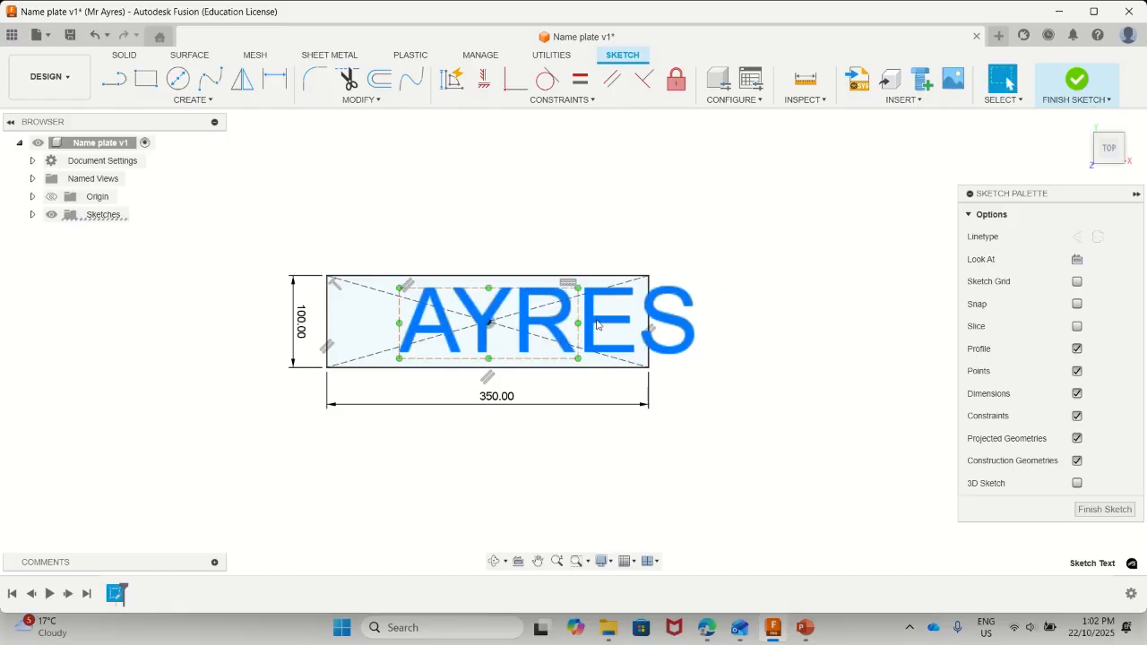
mouse_move(597, 325)
mouse_down()
mouse_move(482, 324)
mouse_move(598, 327)
mouse_up()
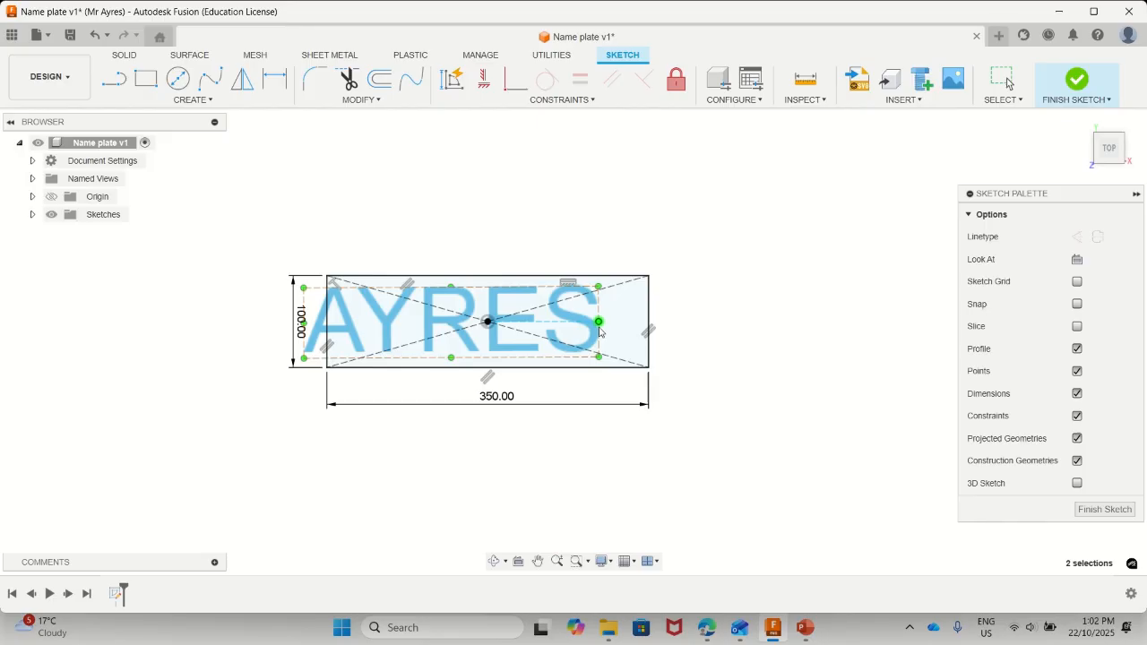
drag(451, 358, 451, 353)
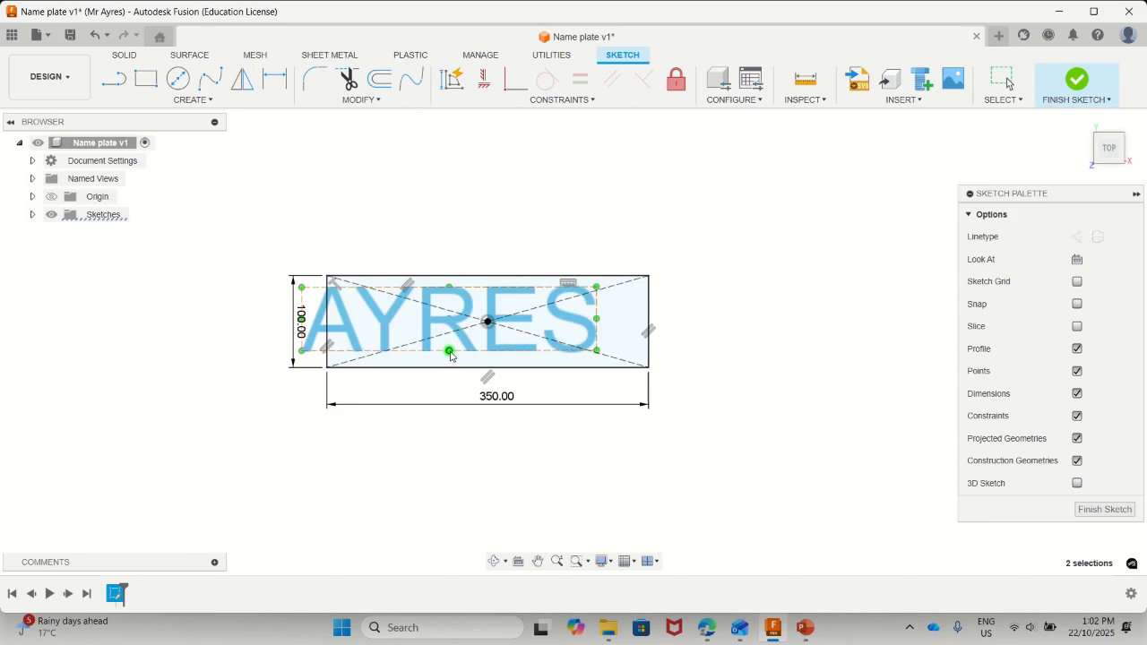
mouse_move(302, 319)
mouse_down()
mouse_move(315, 315)
mouse_move(302, 319)
mouse_up()
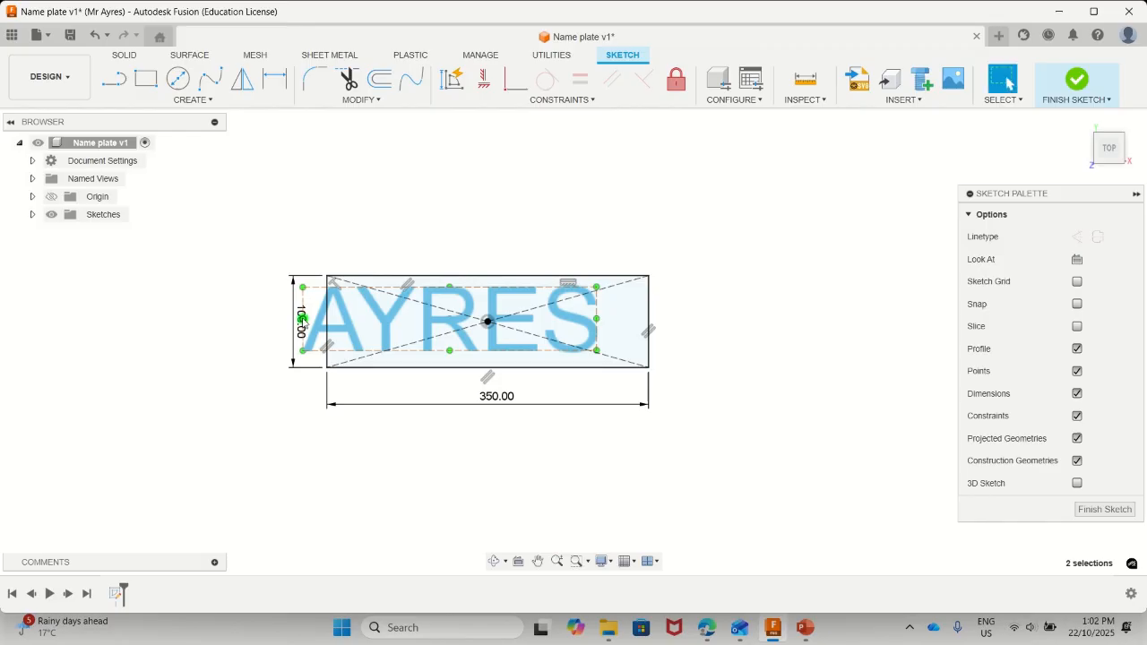
Step: Snap the text frame's centre point to the rectangle's centre and raise its upper edge so the lettering sits centred
click(582, 100)
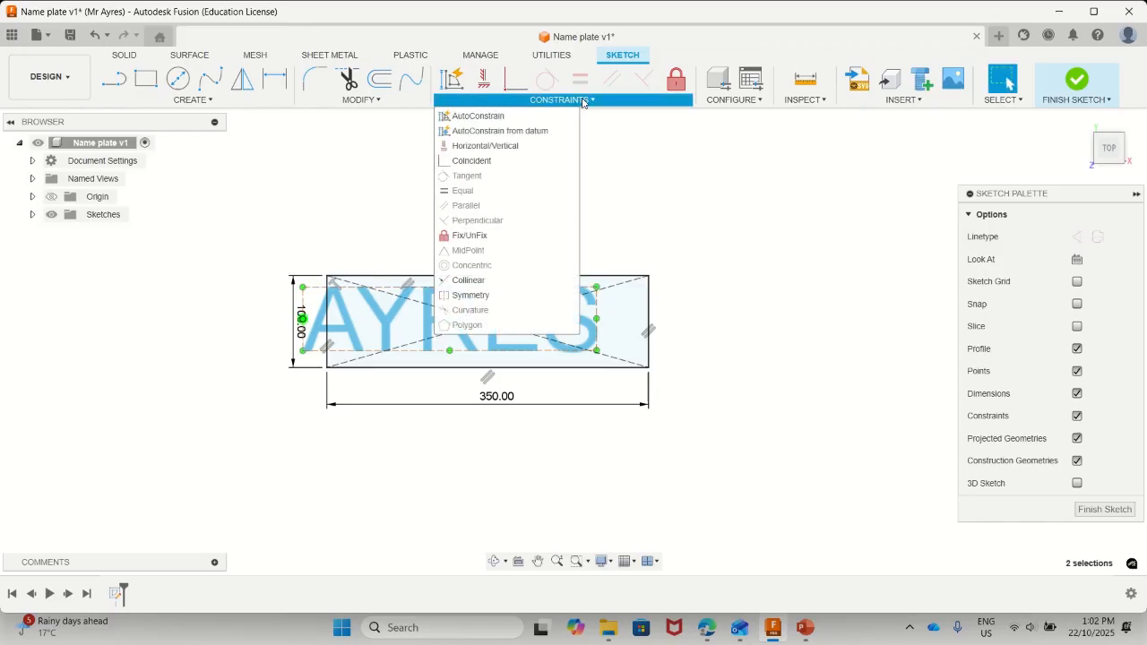
click(446, 396)
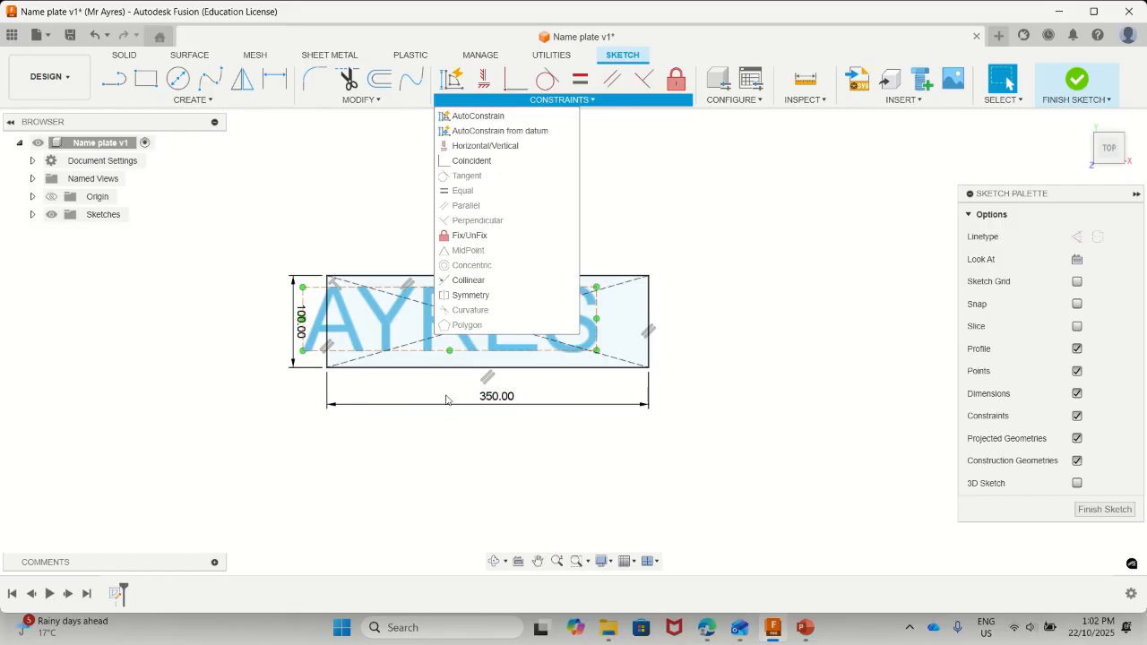
scroll(394, 269, down, 1)
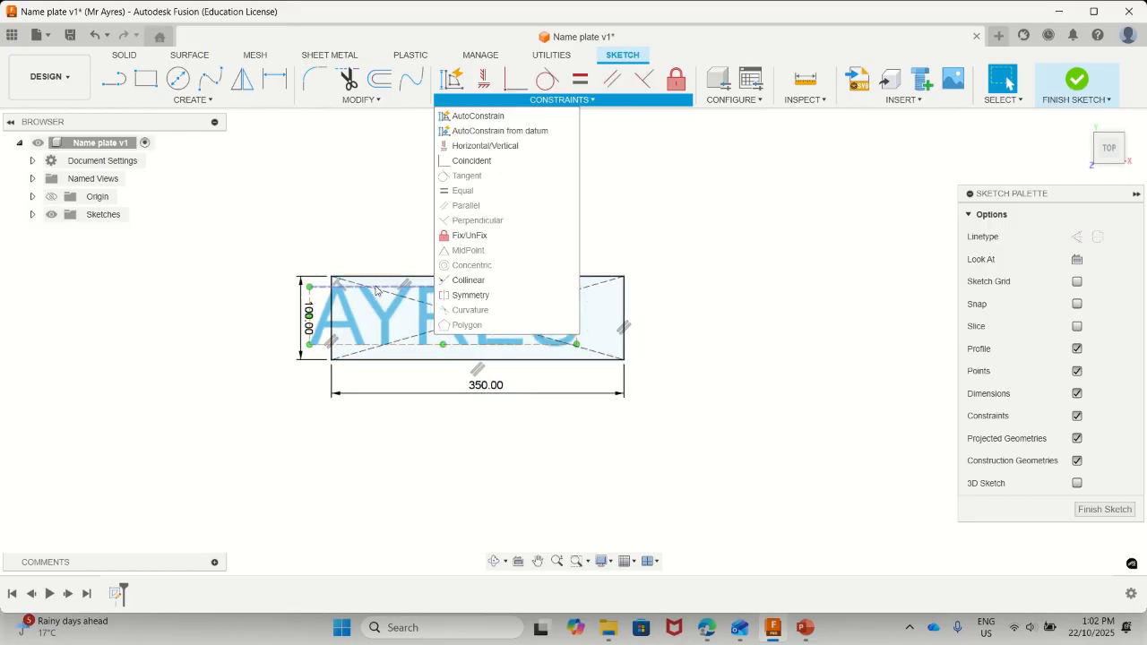
middle_drag(428, 311, 388, 370)
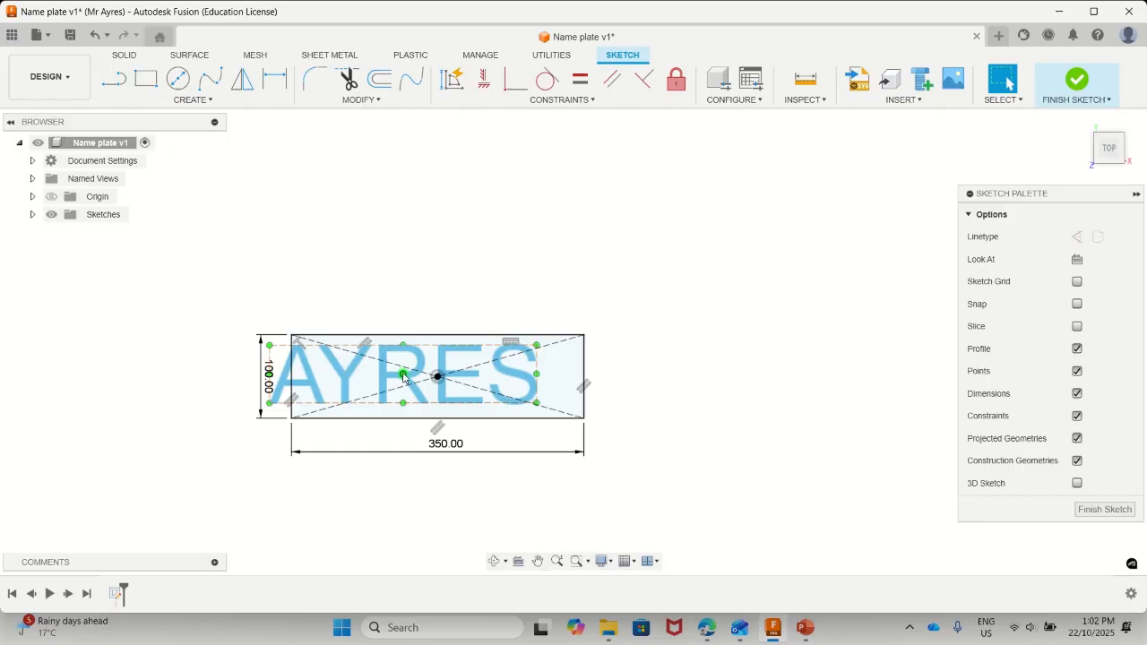
drag(403, 377, 437, 379)
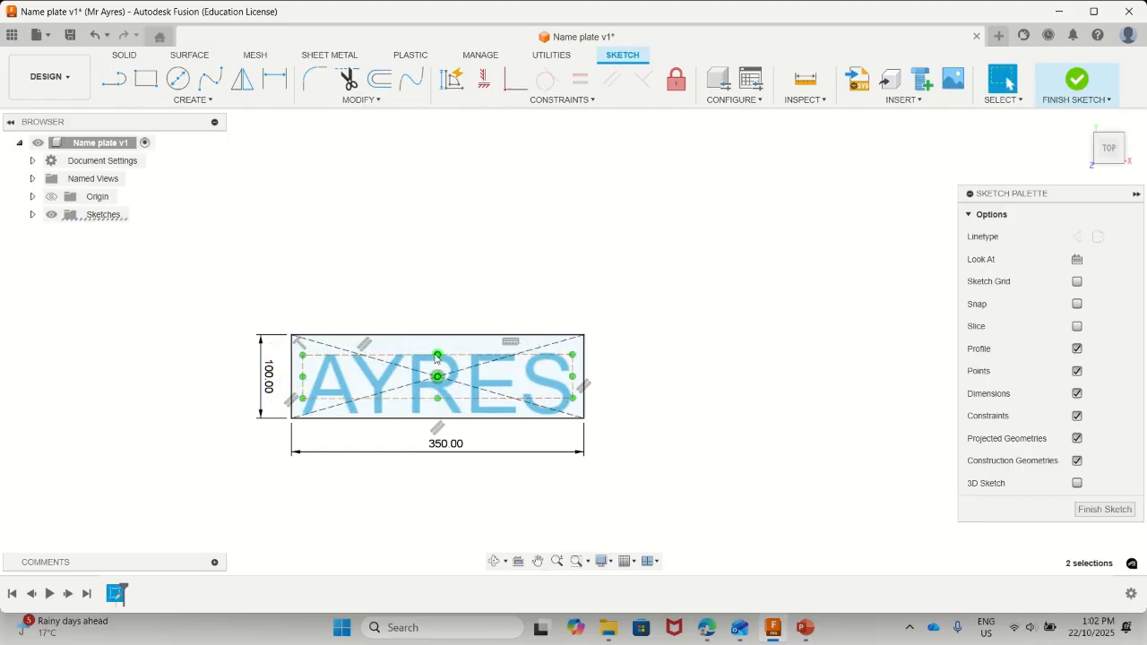
mouse_move(437, 357)
mouse_down()
mouse_move(438, 337)
mouse_move(438, 350)
mouse_up()
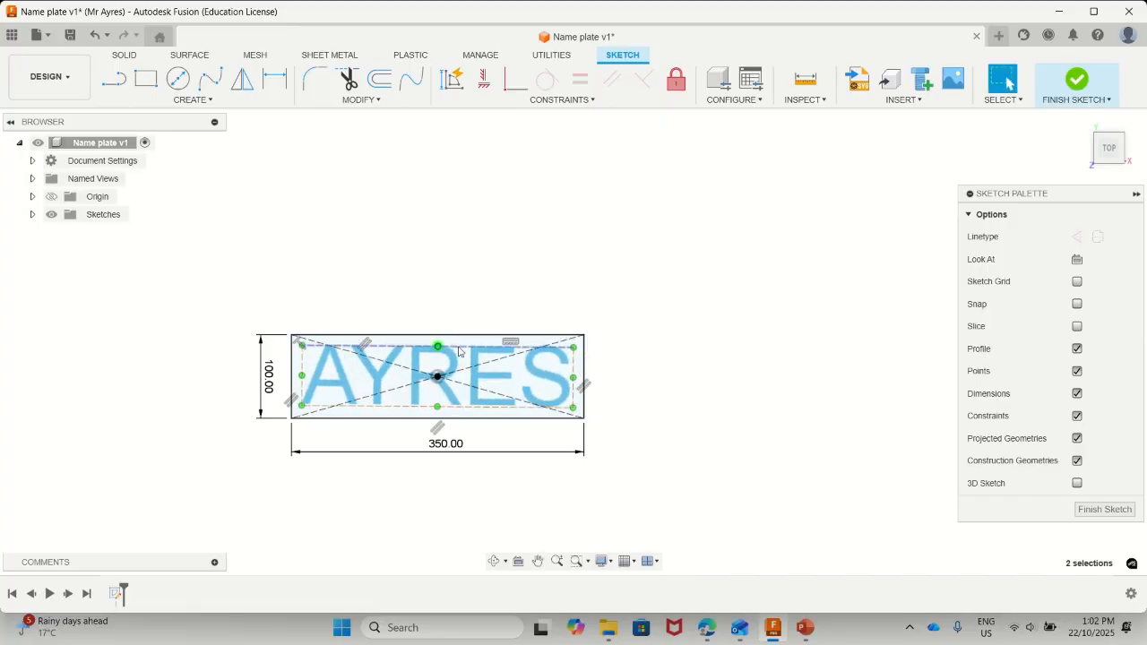
Step: Apply a Horizontal/Vertical constraint to the upper edge of the text frame to level it
click(458, 348)
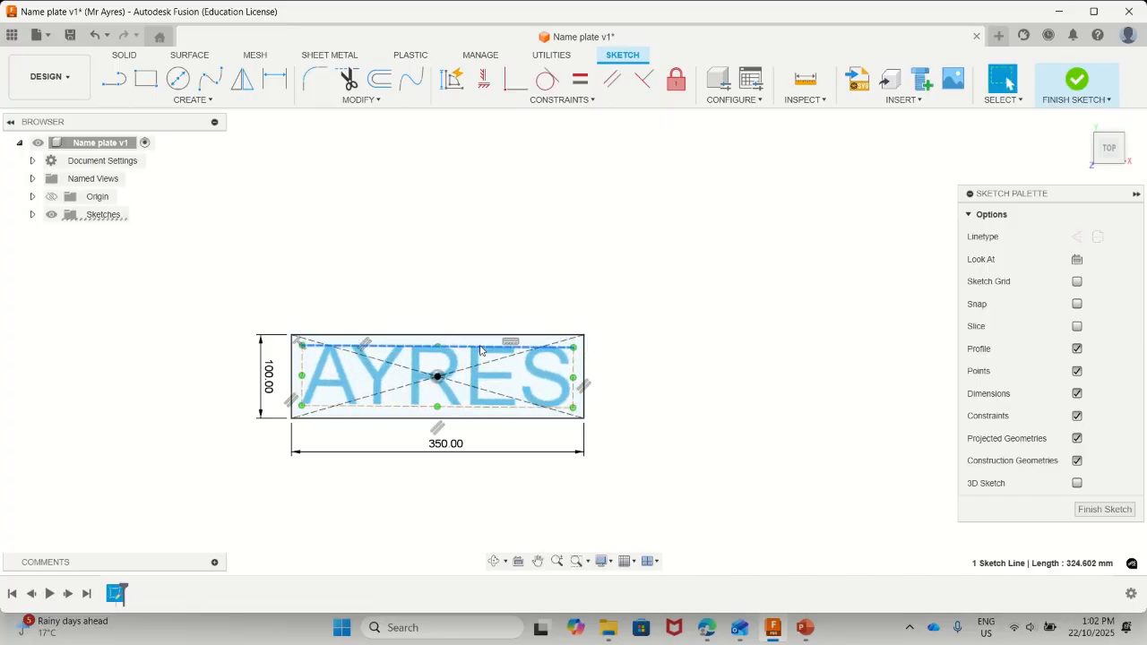
click(482, 82)
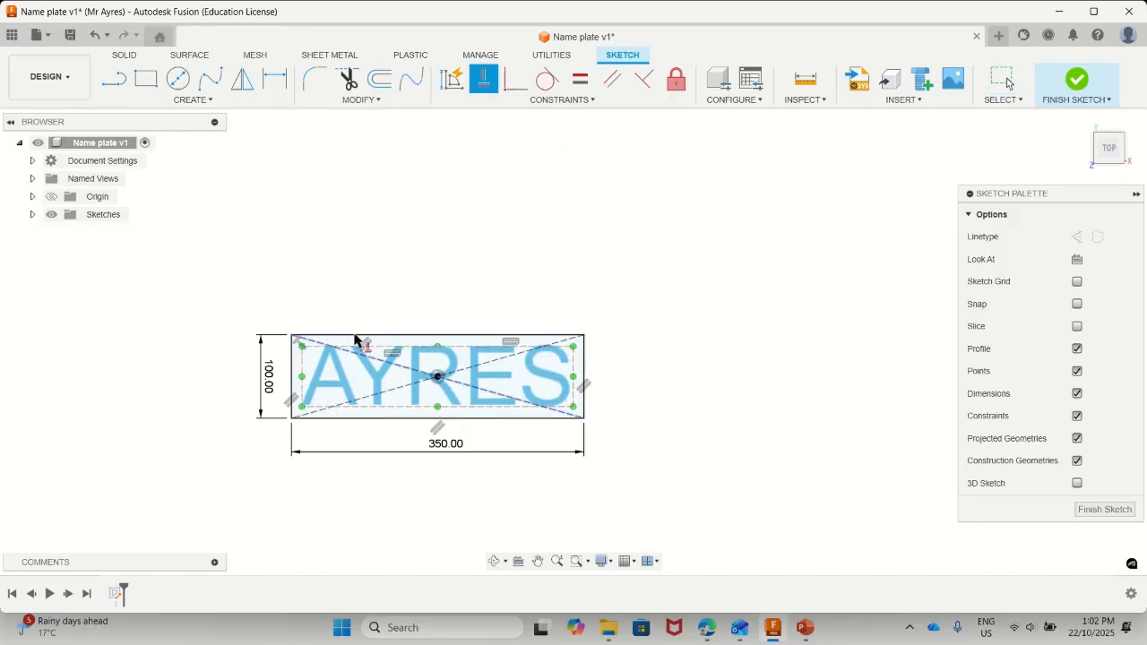
scroll(349, 415, up, 2)
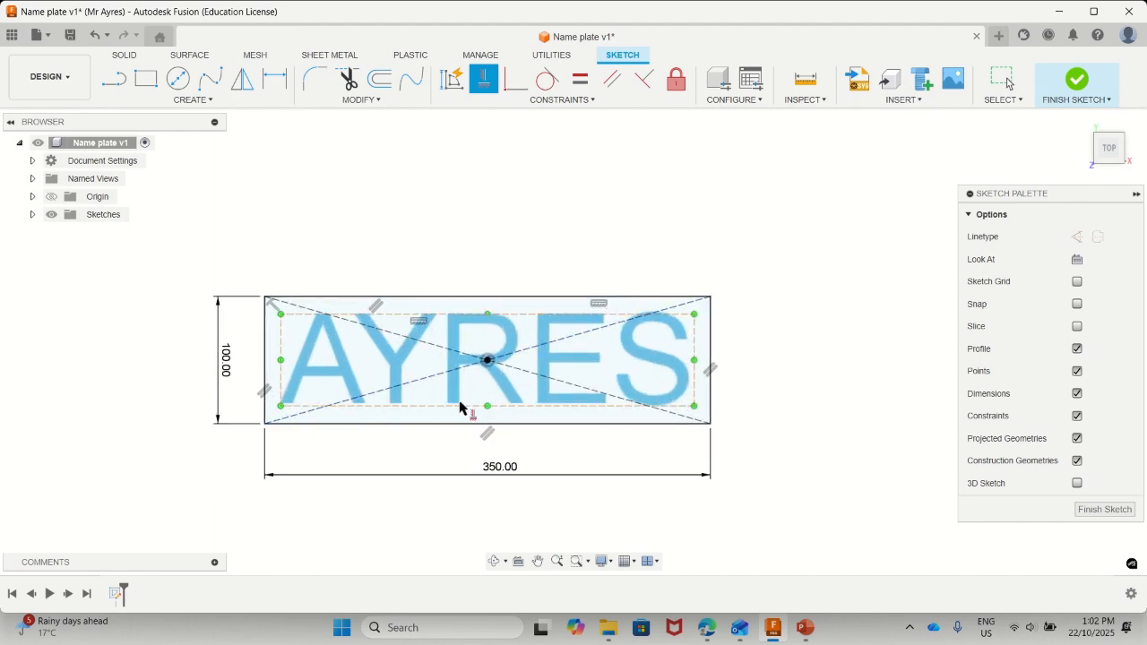
scroll(487, 402, up, 2)
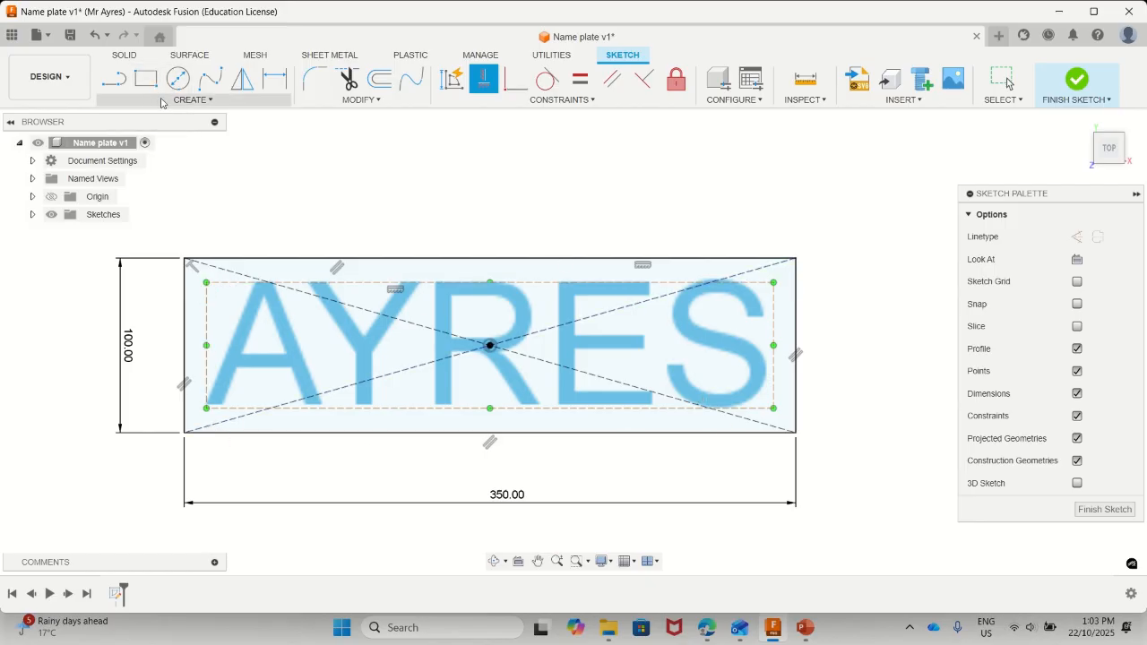
click(315, 81)
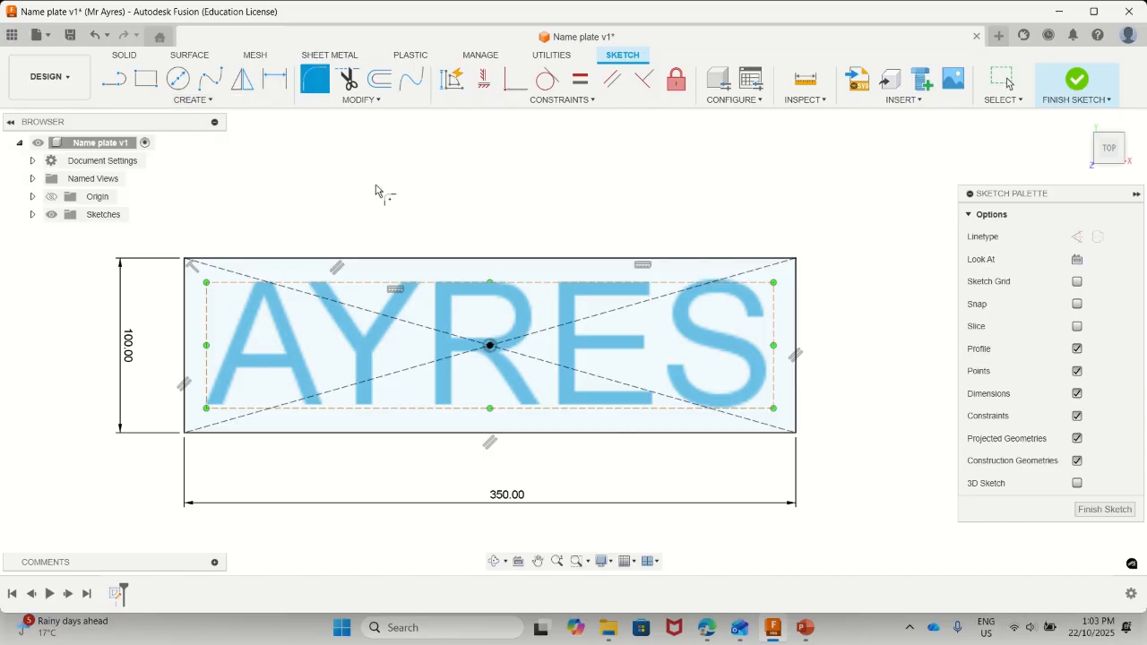
click(190, 264)
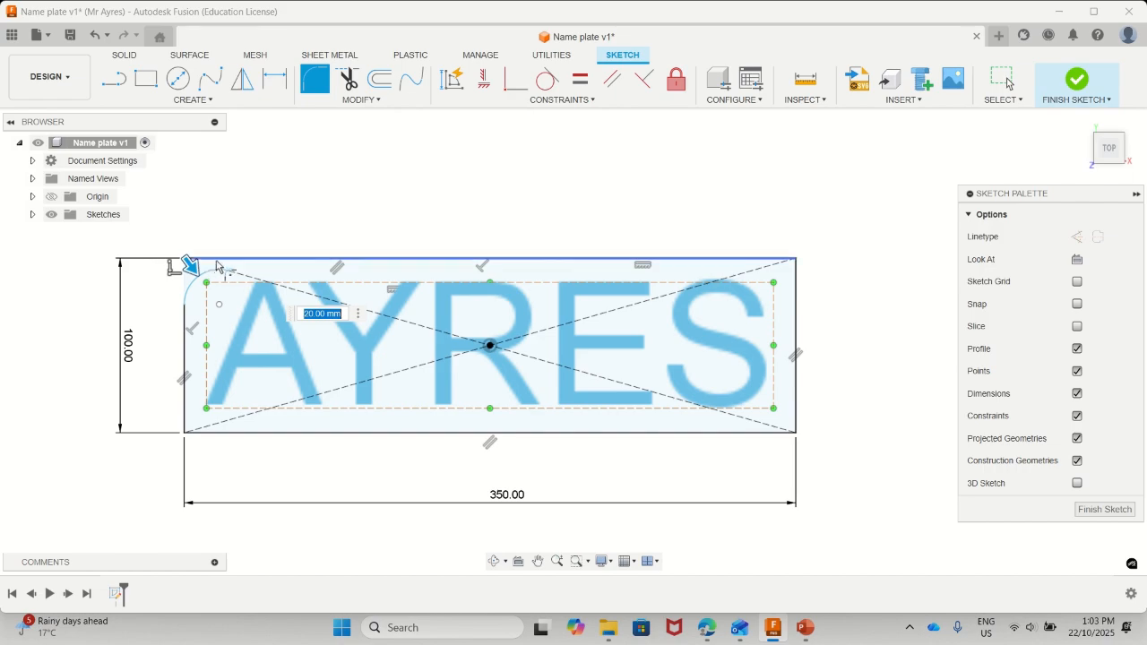
key(Escape)
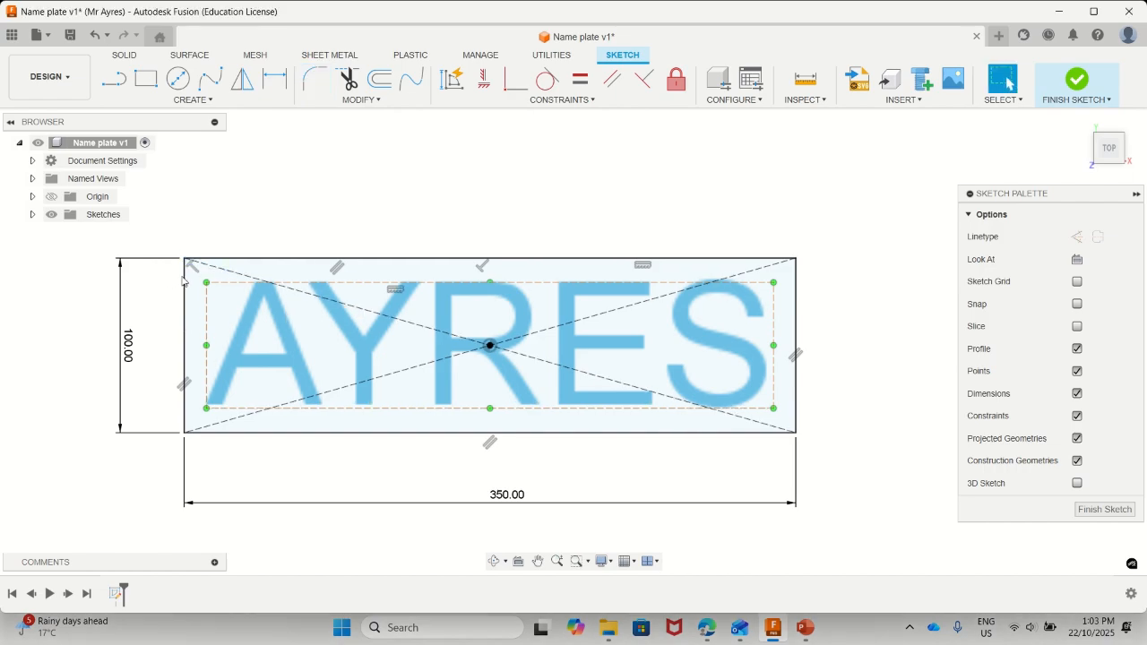
Step: Fillet all four corners of the name plate rectangle with a 10 mm radius
click(314, 78)
click(192, 261)
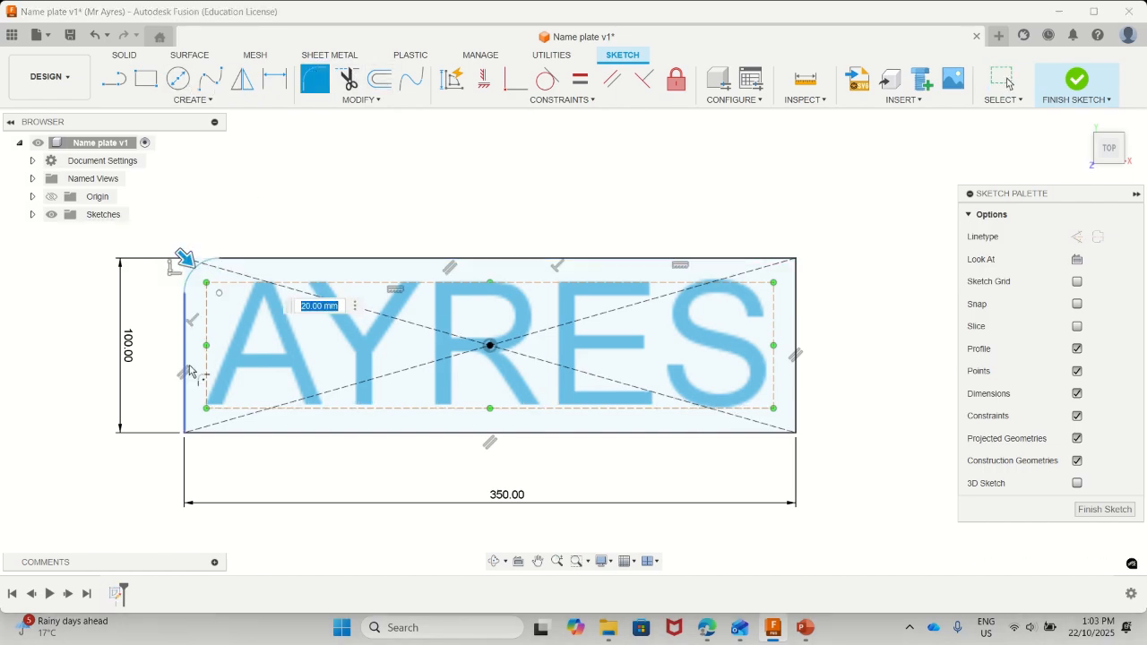
key(Return)
click(190, 428)
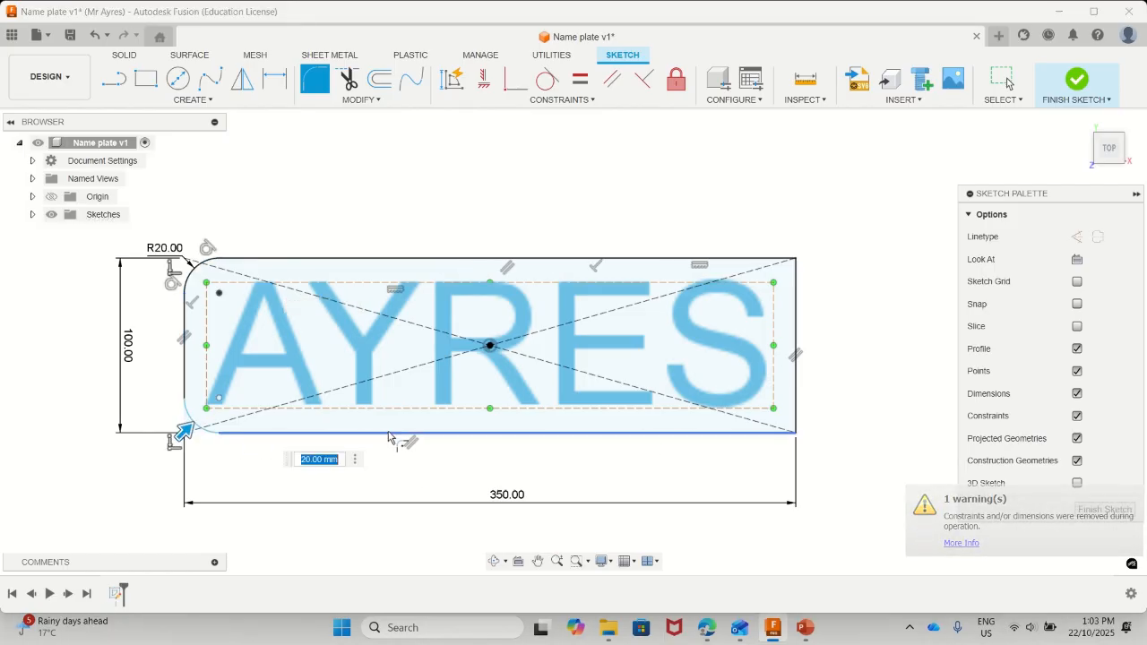
key(Return)
click(785, 431)
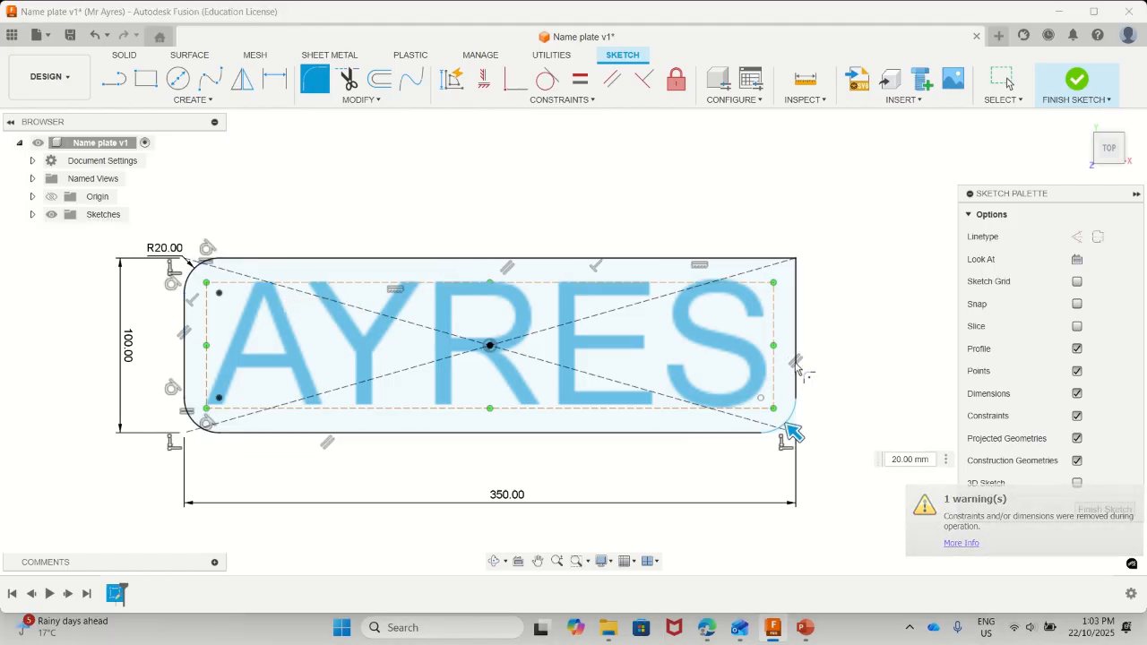
key(Return)
click(769, 264)
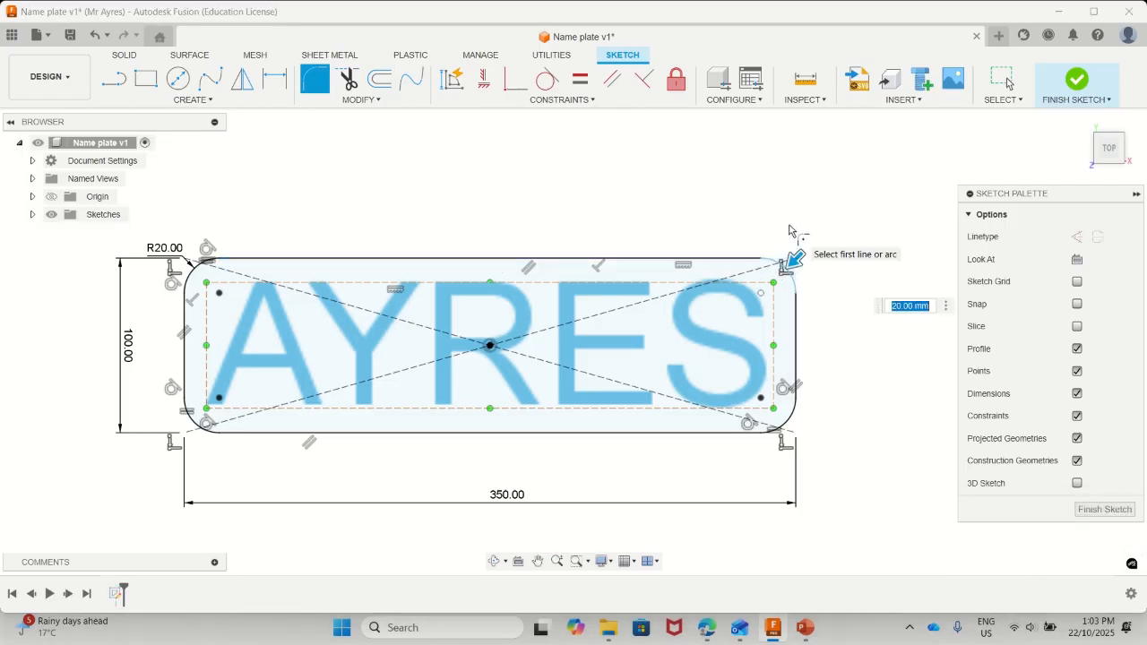
text(10)
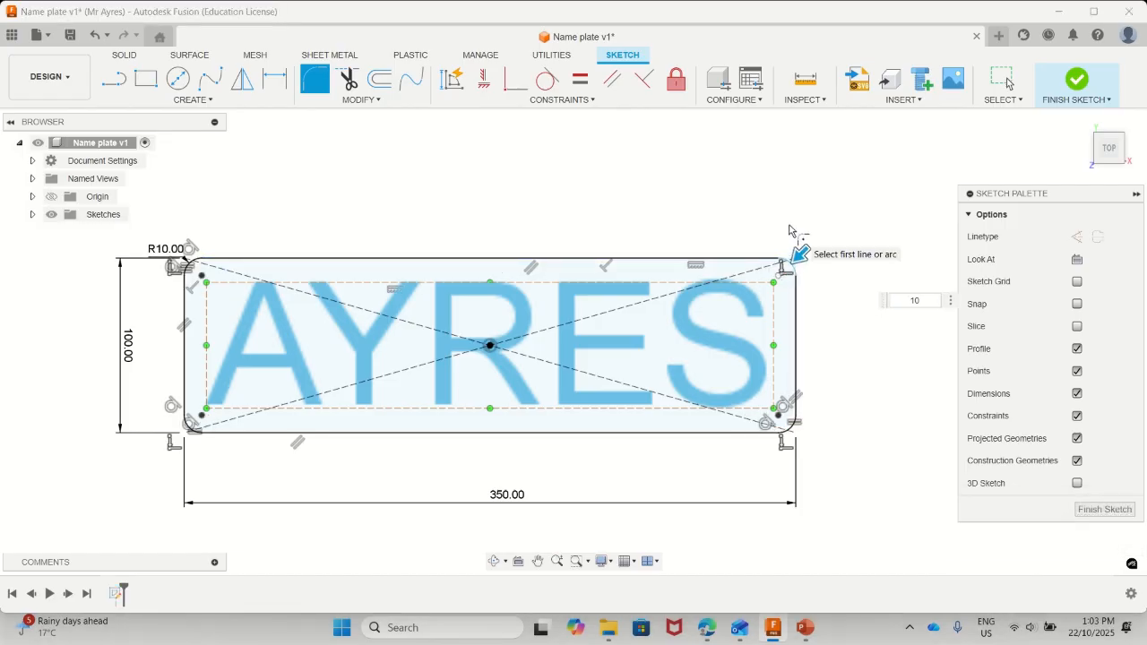
key(Return)
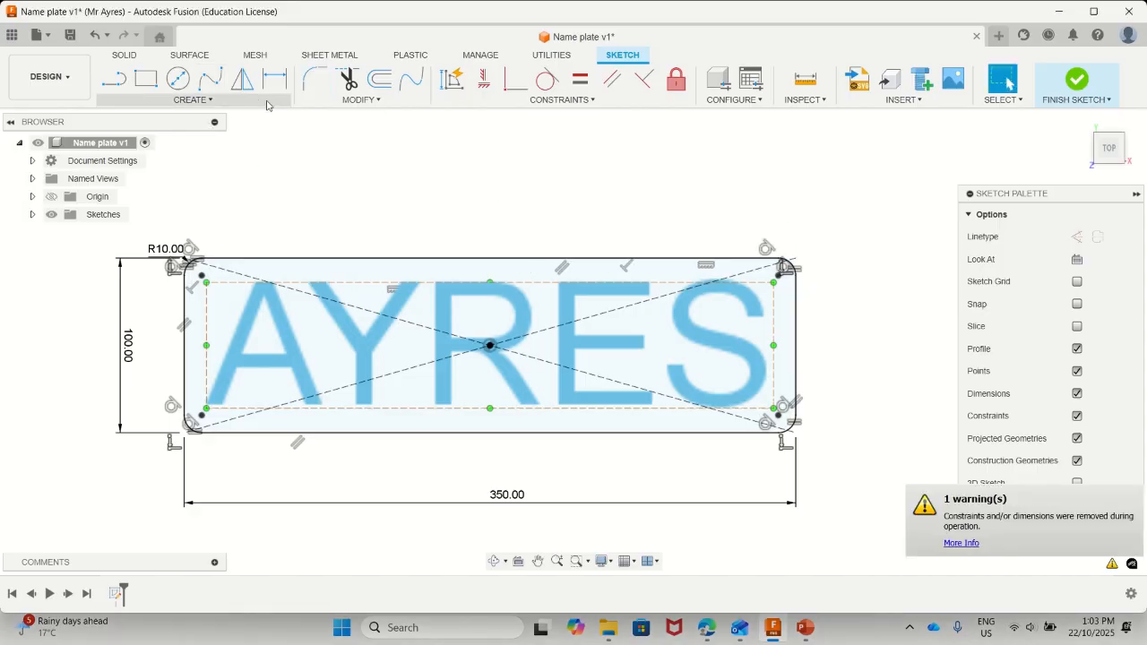
Step: Offset the rounded plate outline 3 mm inward as a closed chain
click(380, 79)
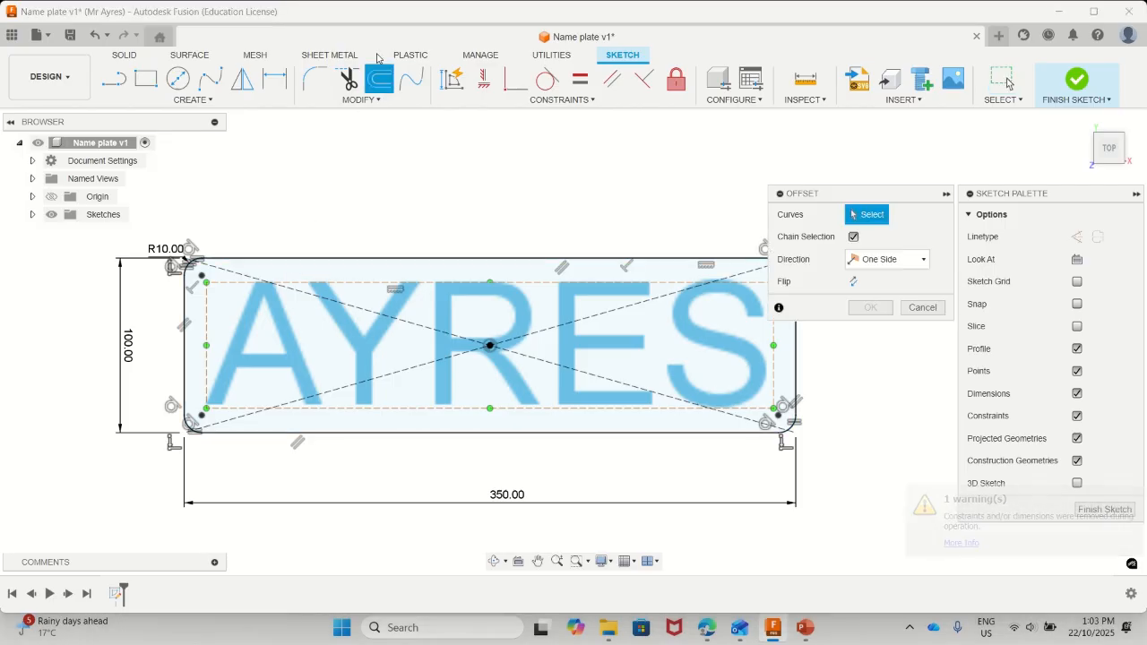
click(314, 264)
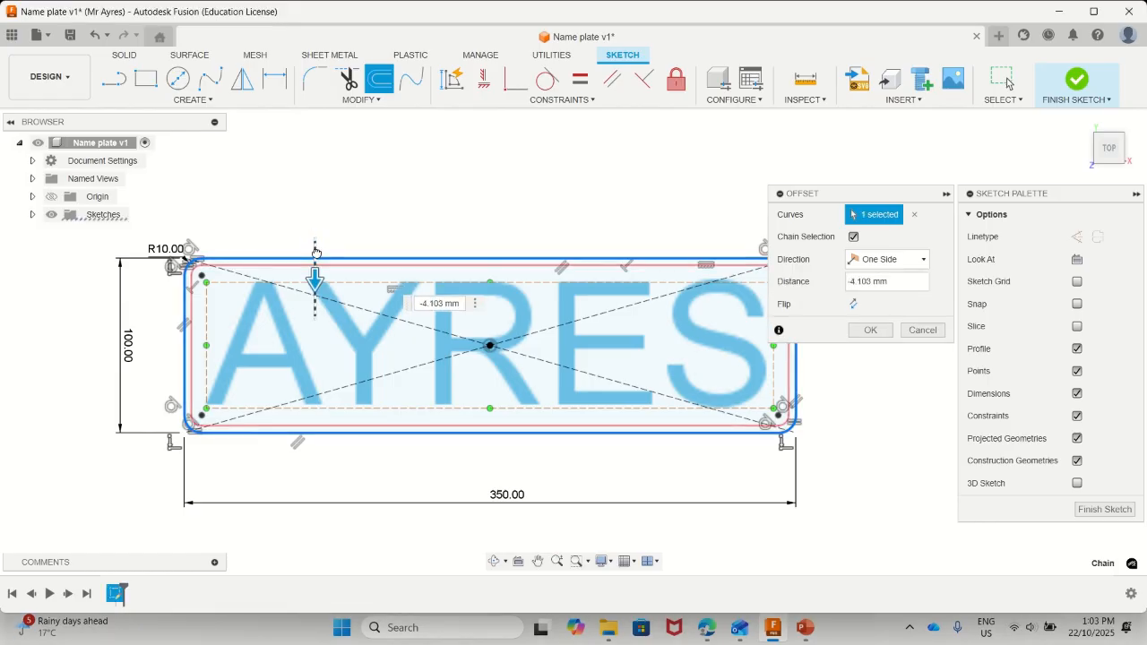
drag(315, 253, 316, 251)
key(BackSpace)
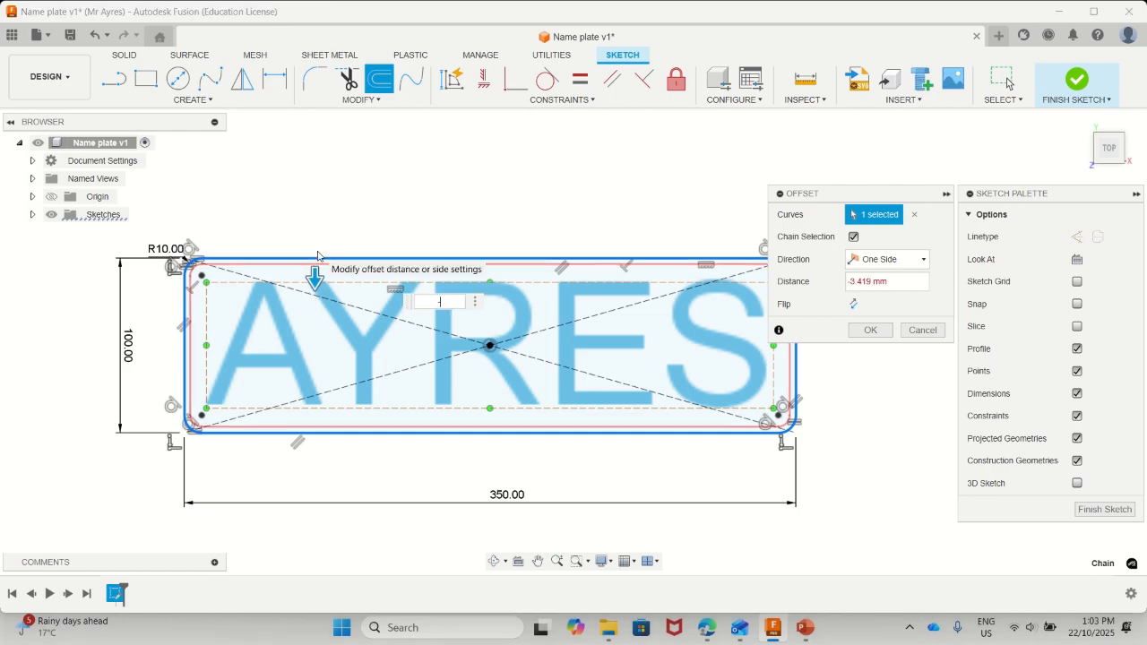
text(3)
key(Return)
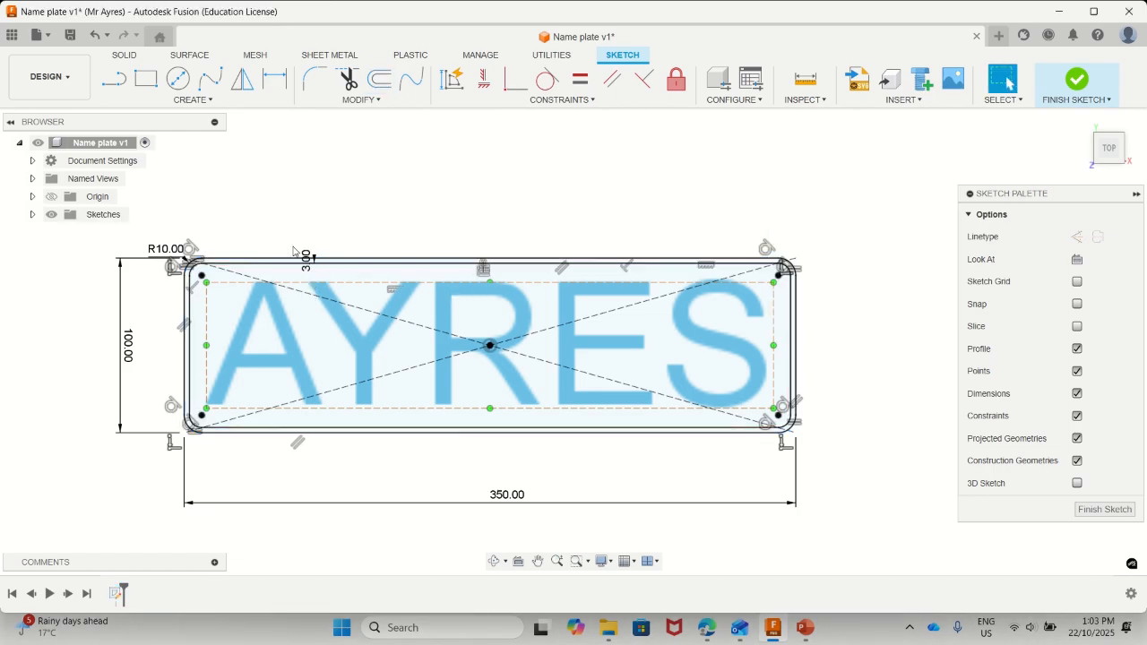
Step: Offset the outer plate outline 6 mm inward to add a second inner border line
click(384, 81)
click(368, 260)
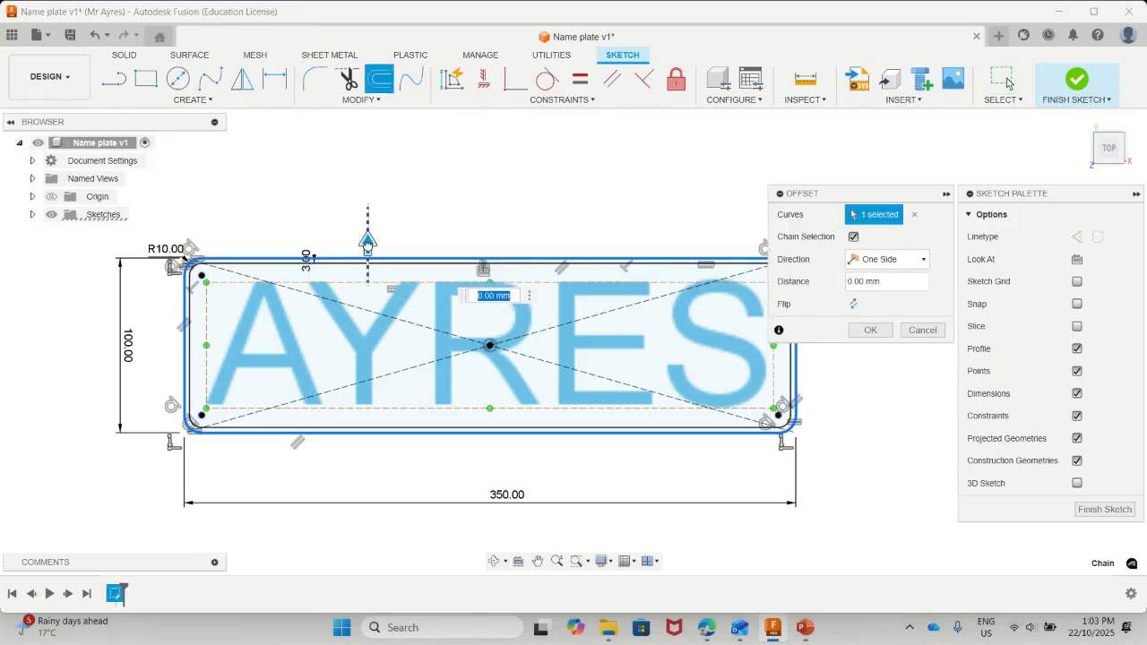
drag(367, 244, 369, 258)
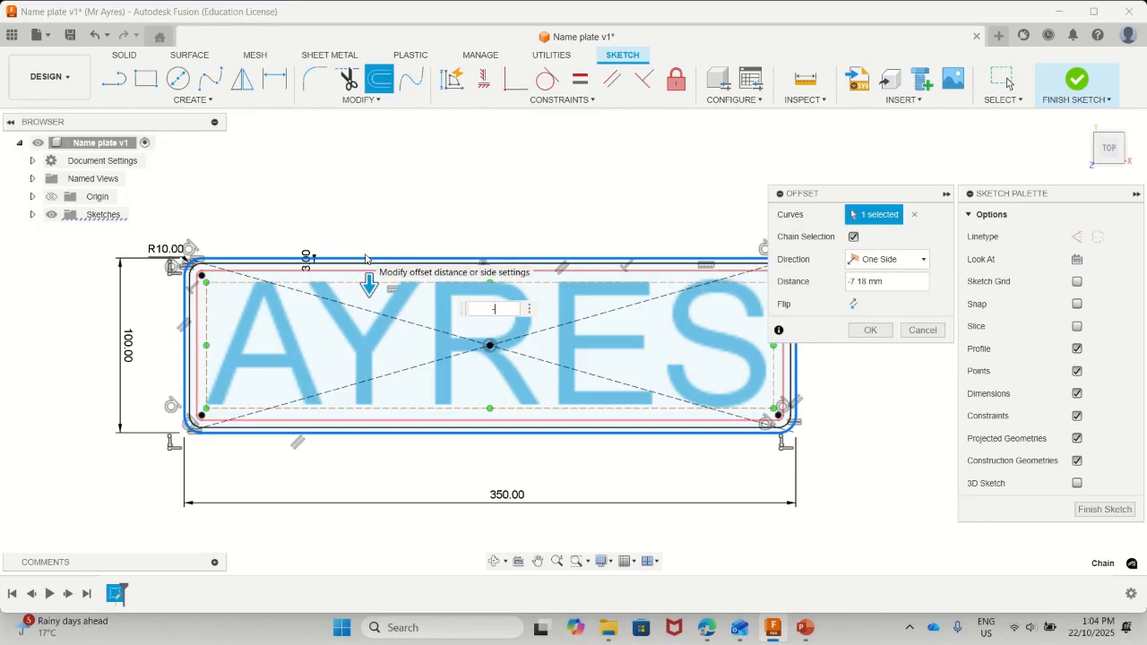
key(Return)
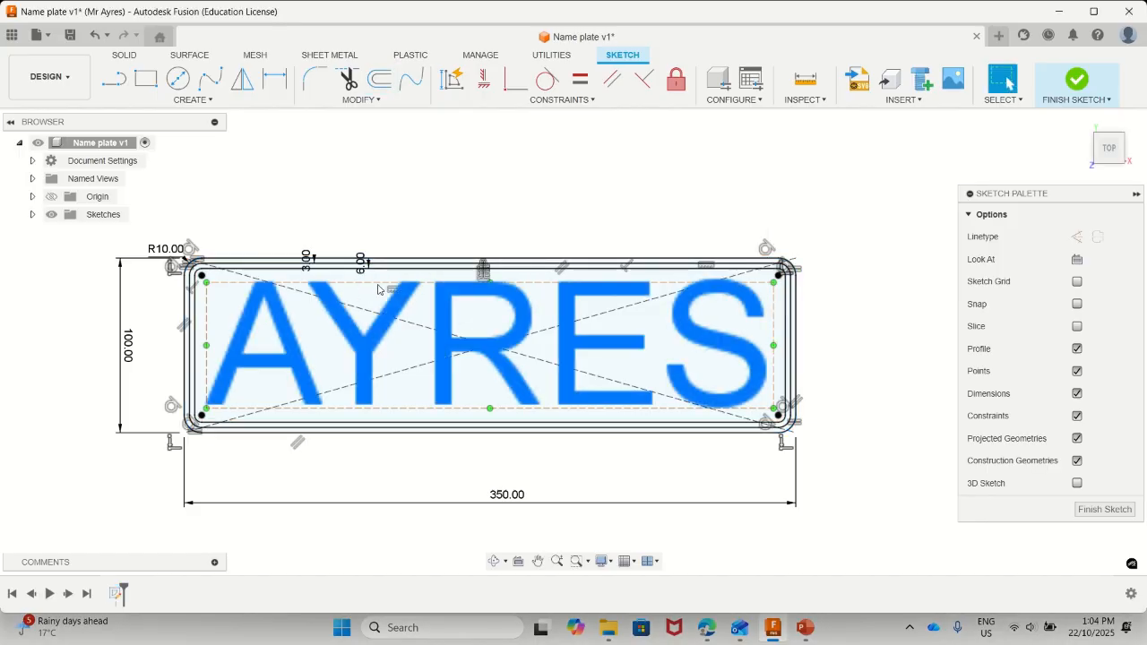
Step: Draw a 5 mm diameter circle centred on the arc centre of the plate's upper-left corner fillet
middle_drag(616, 205, 674, 155)
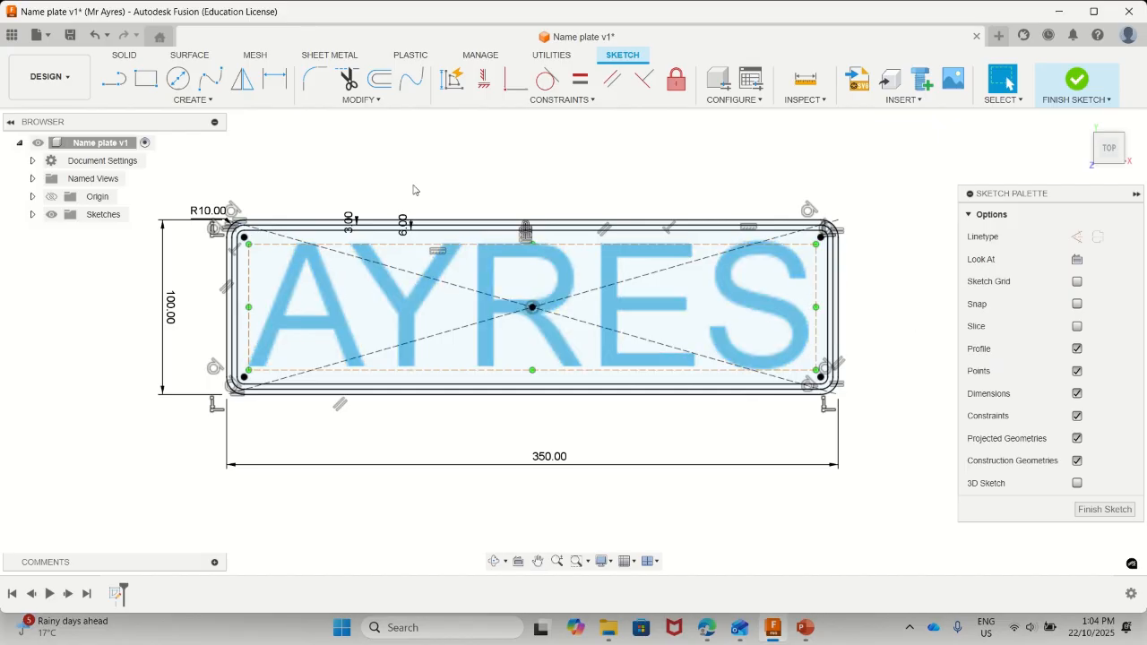
click(178, 78)
scroll(247, 252, up, 5)
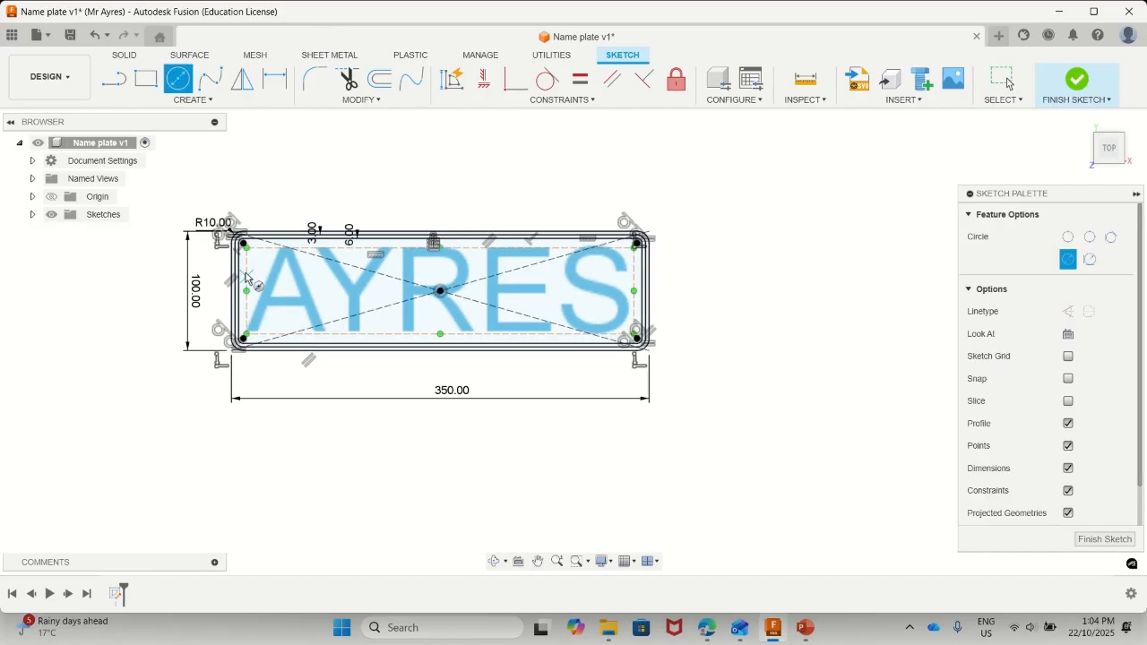
click(256, 215)
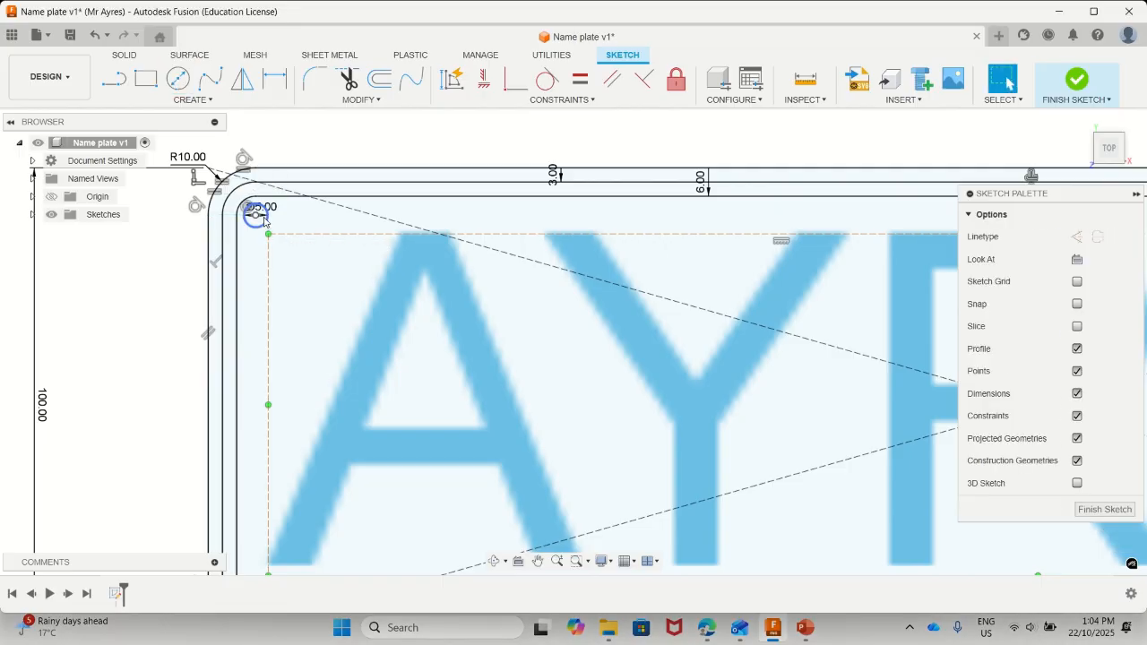
Step: Draw a matching 5 mm circle centred on the arc centre of the plate's upper-right corner fillet
scroll(438, 288, down, 5)
scroll(546, 310, up, 1)
middle_drag(546, 310, 167, 297)
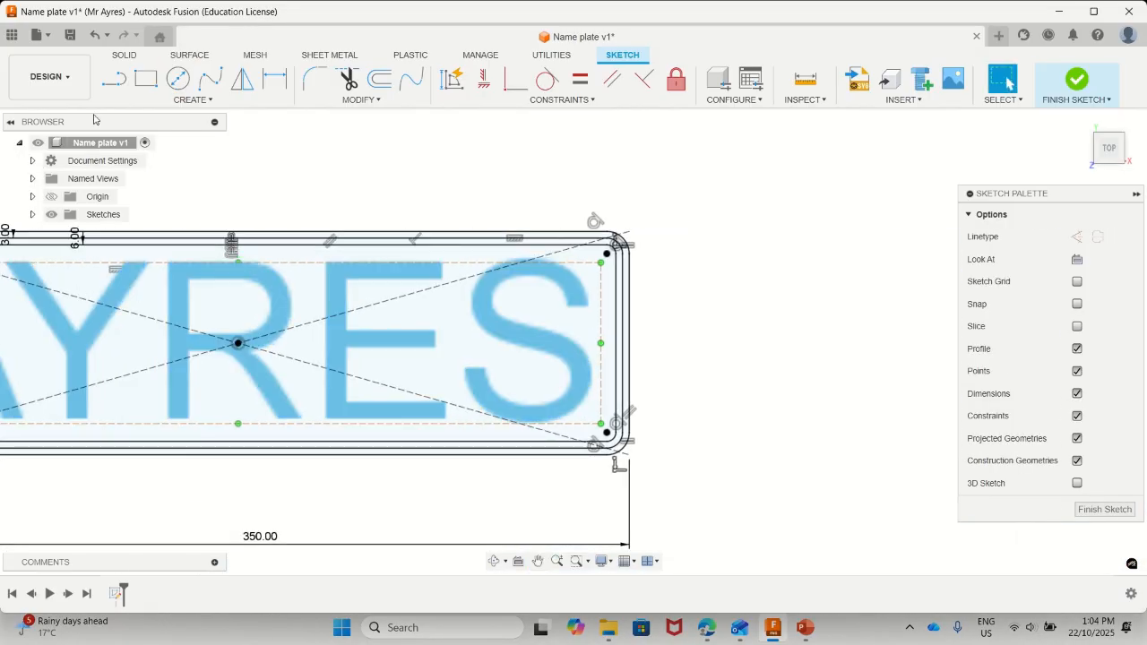
click(179, 78)
scroll(596, 229, up, 3)
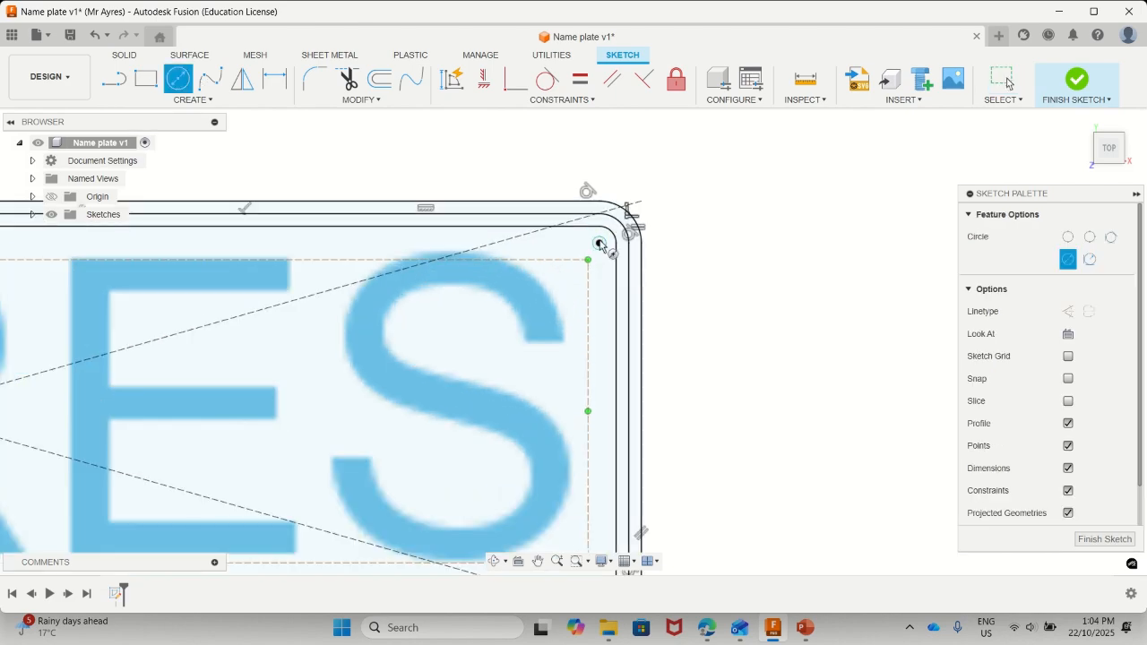
click(600, 242)
key(Escape)
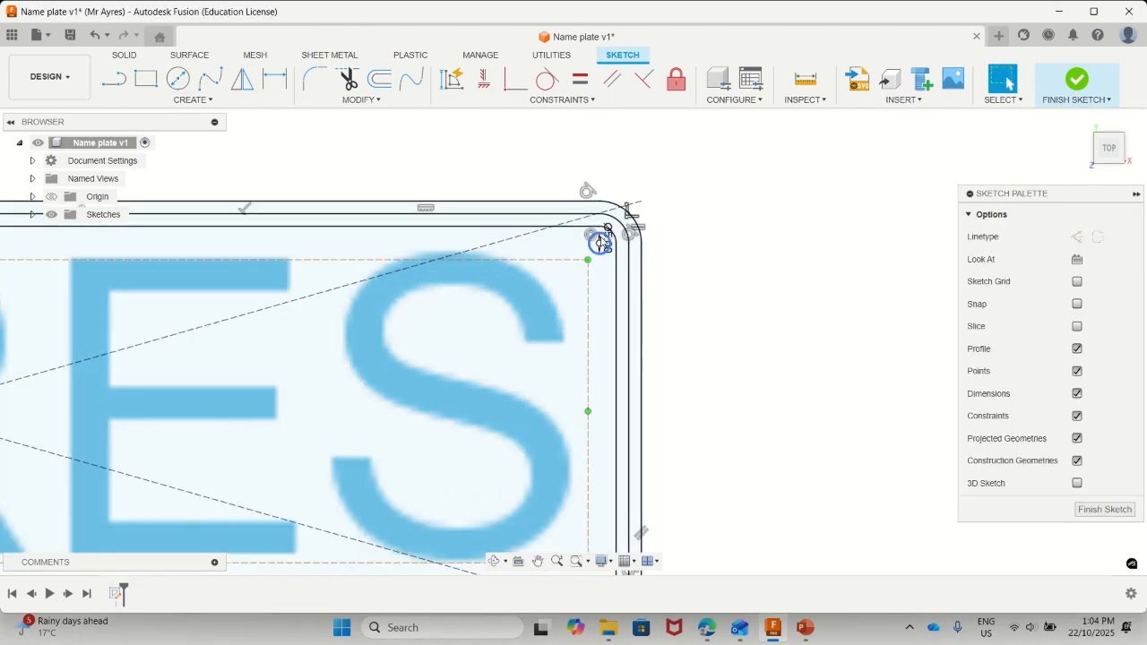
Step: Finish the name plate sketch and return to solid modelling
scroll(601, 241, down, 5)
scroll(578, 220, down, 1)
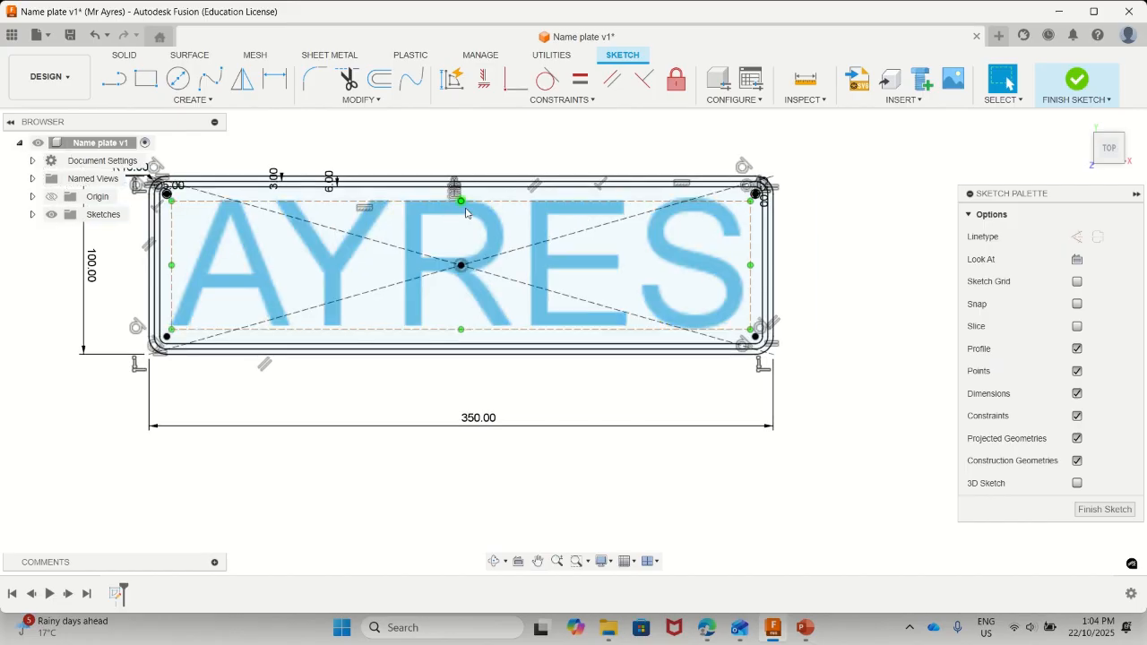
middle_drag(464, 218, 481, 301)
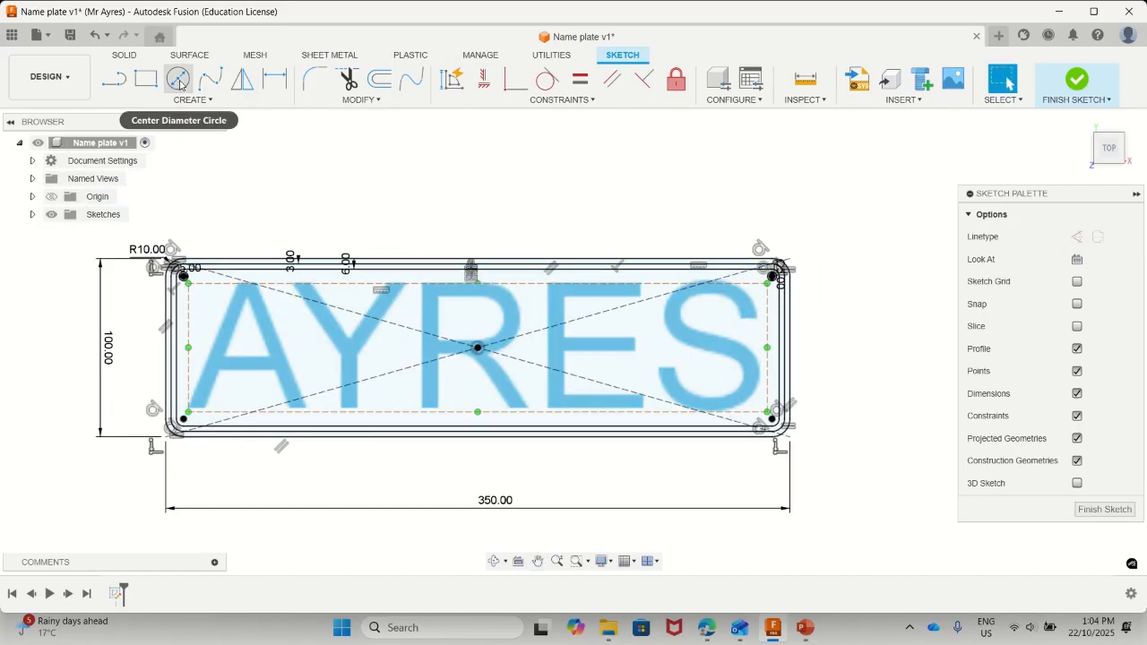
click(279, 350)
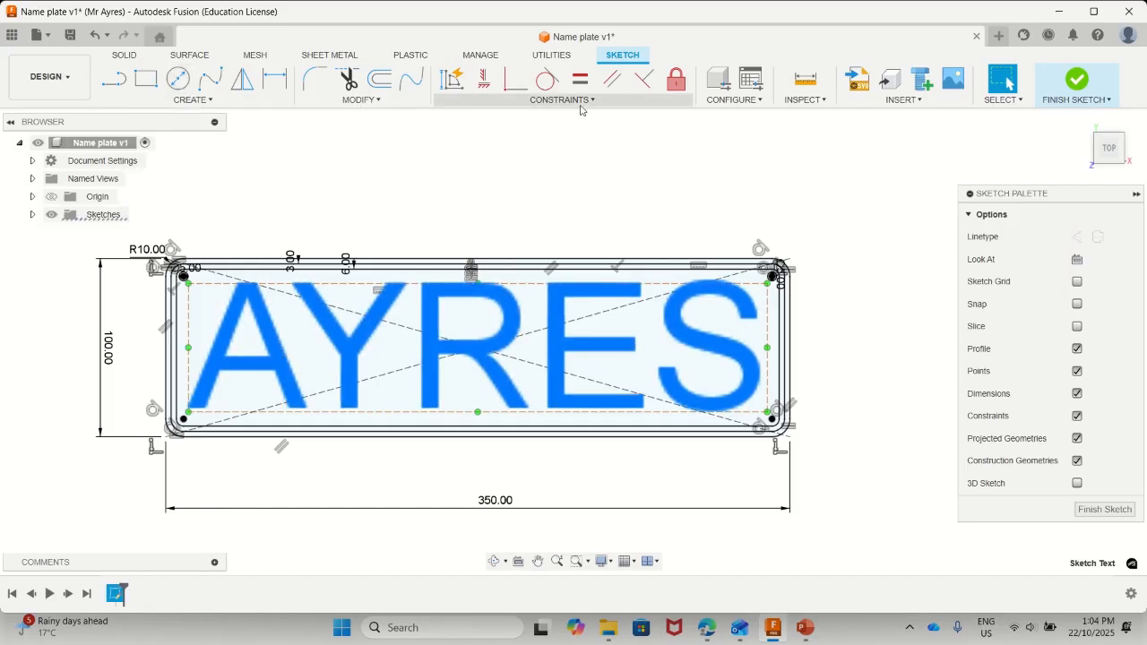
click(1079, 82)
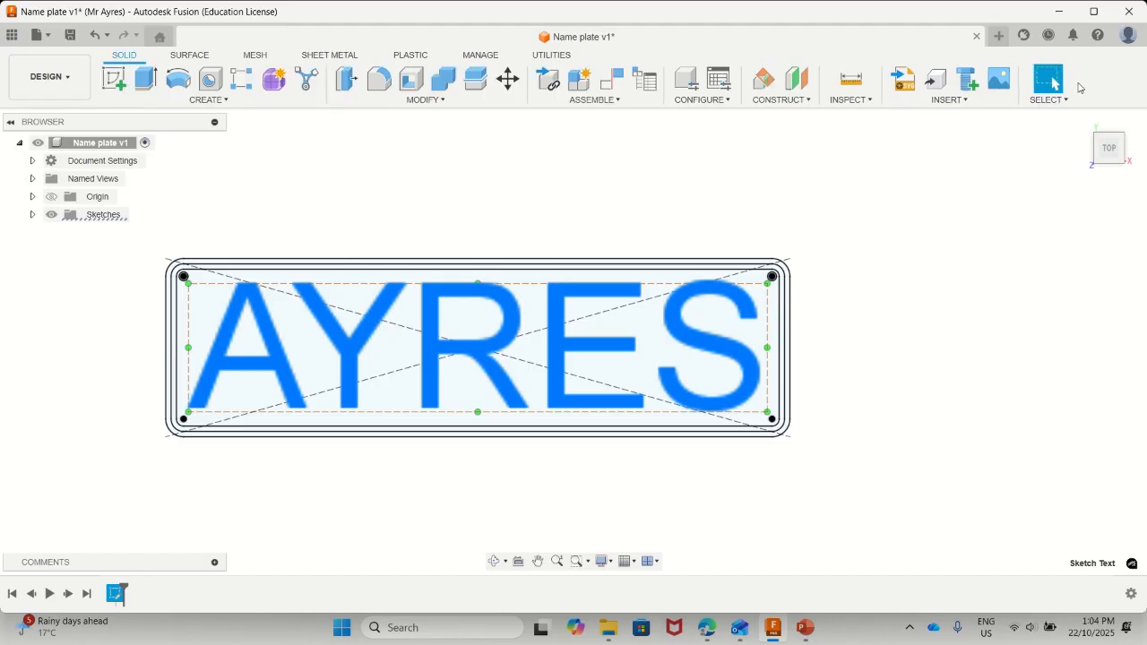
Step: Export the name plate sketch as a DXF file named Sketch3 in millimetres to the computer's Downloads folder, and clear the selection
mouse_move(430, 306)
shift+middle_down()
mouse_move(422, 292)
mouse_move(440, 328)
mouse_move(414, 323)
shift+middle_up()
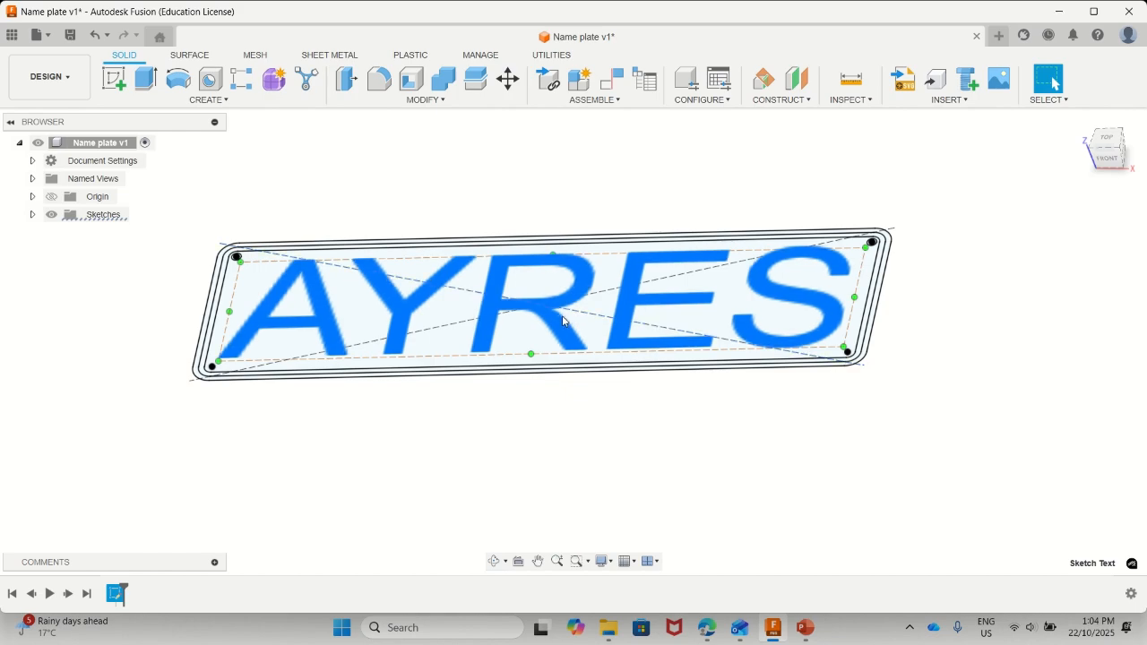
click(32, 215)
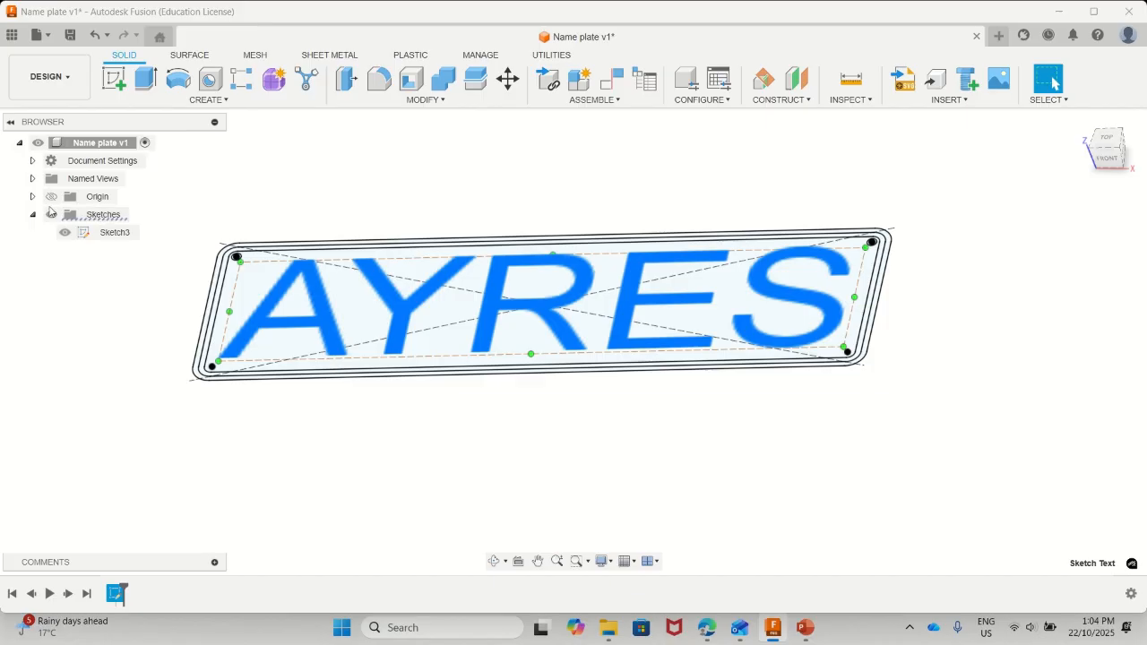
right_click(106, 237)
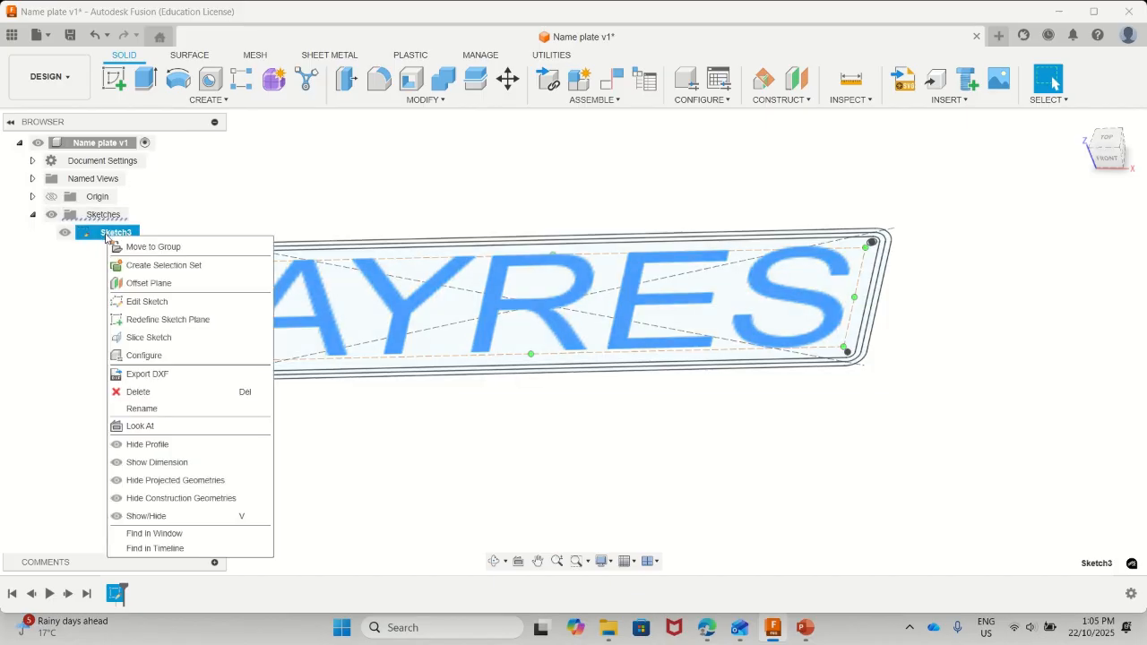
click(143, 375)
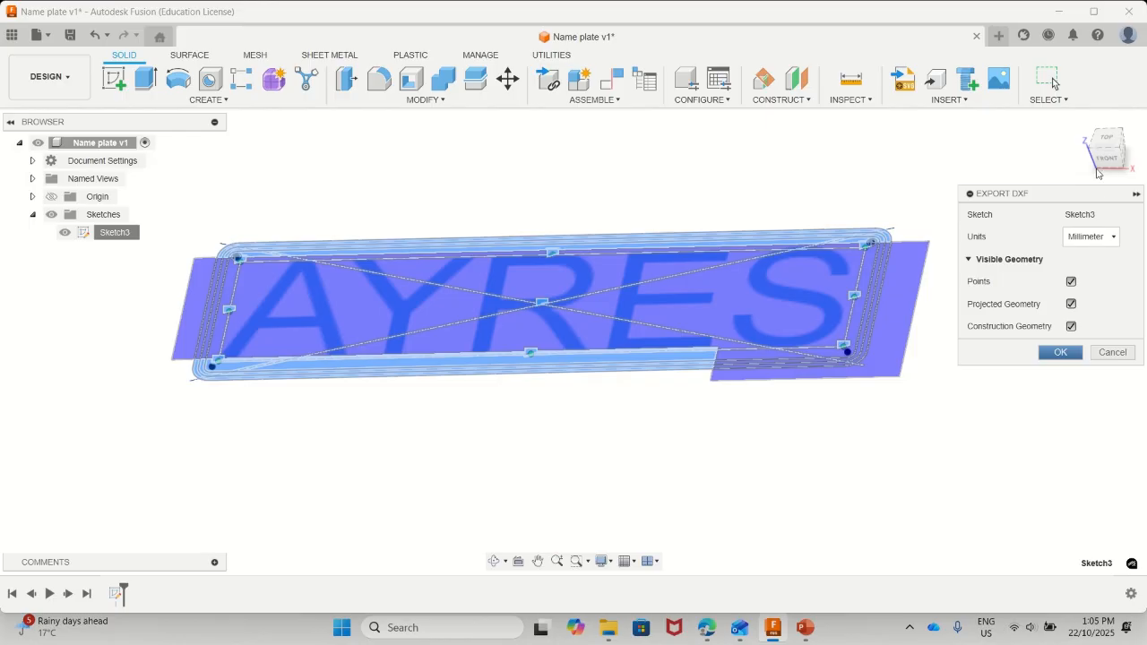
click(1061, 354)
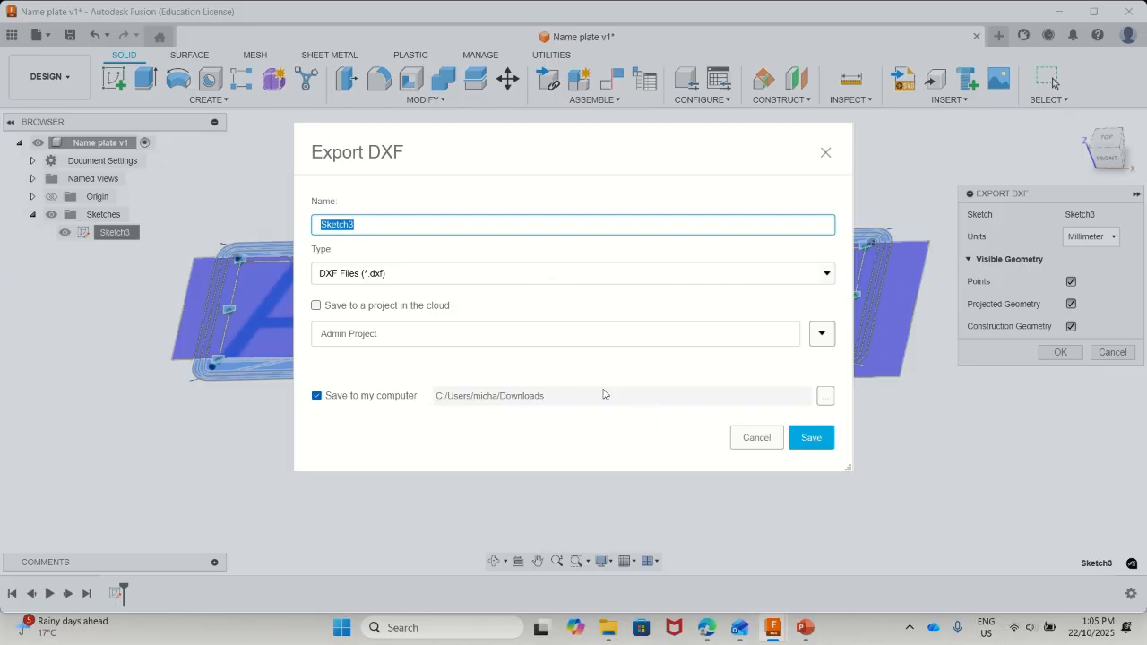
click(812, 447)
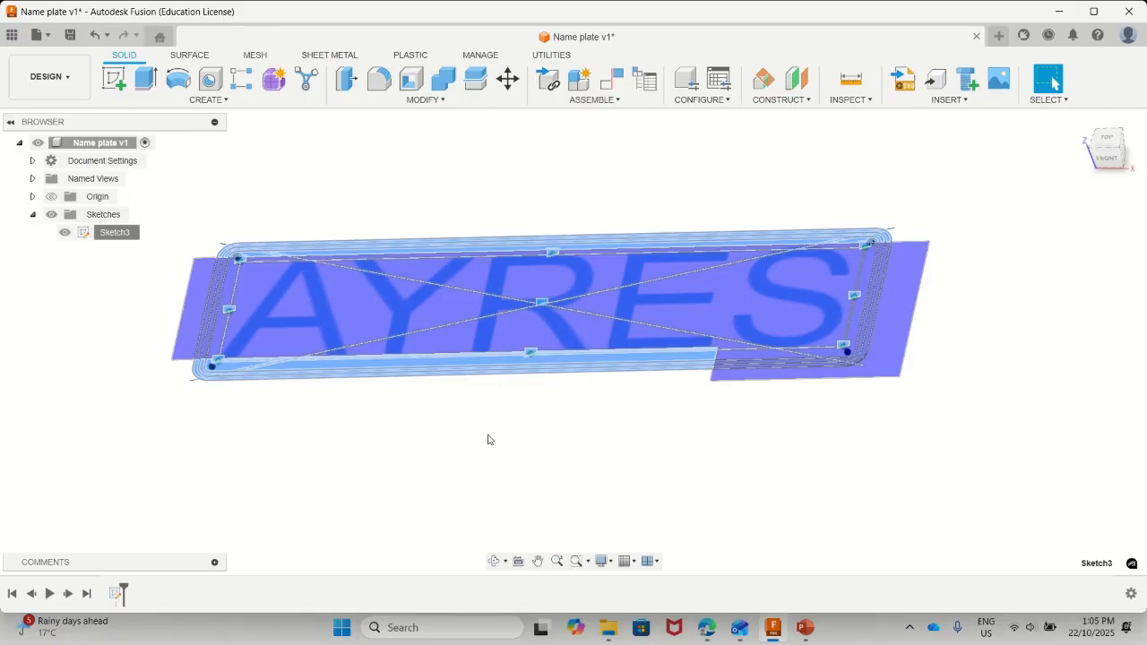
click(462, 256)
click(291, 170)
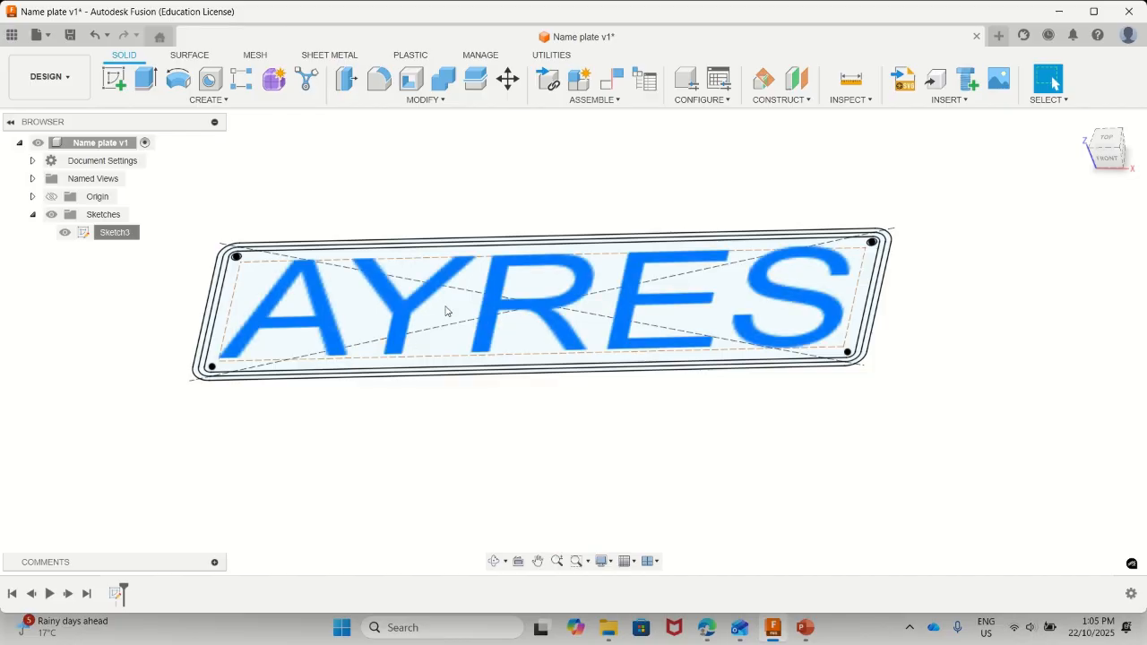
Step: Extrude both border bands and the inner plate area -3 mm as a new body, leaving out the two corner hole circles
click(147, 81)
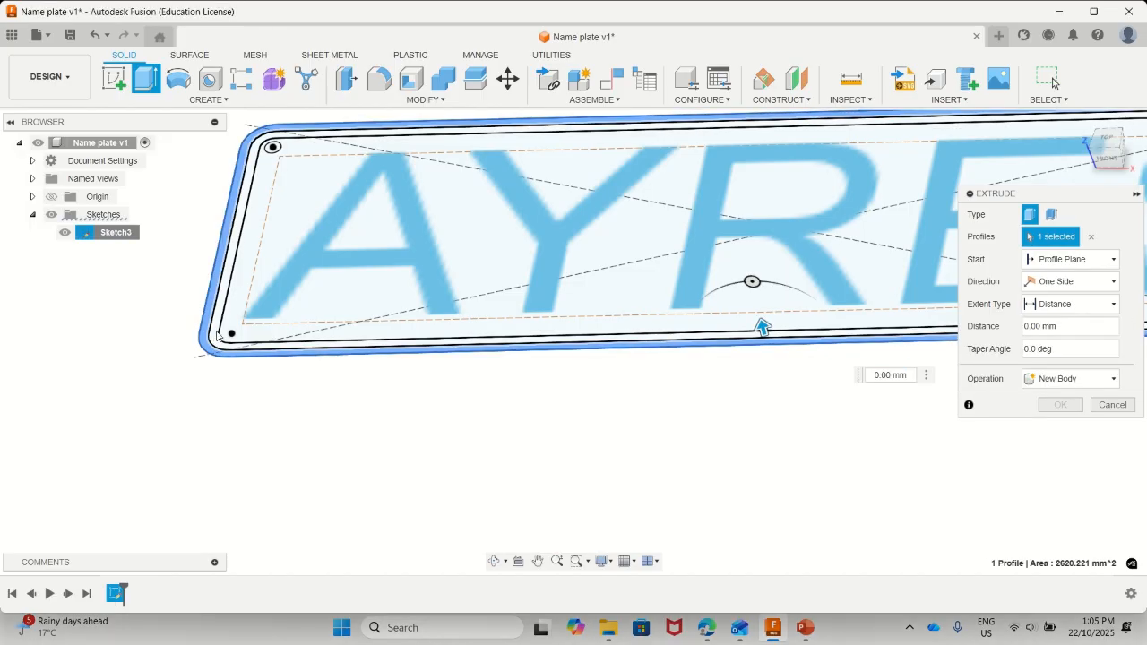
click(212, 337)
click(246, 324)
scroll(283, 324, down, 3)
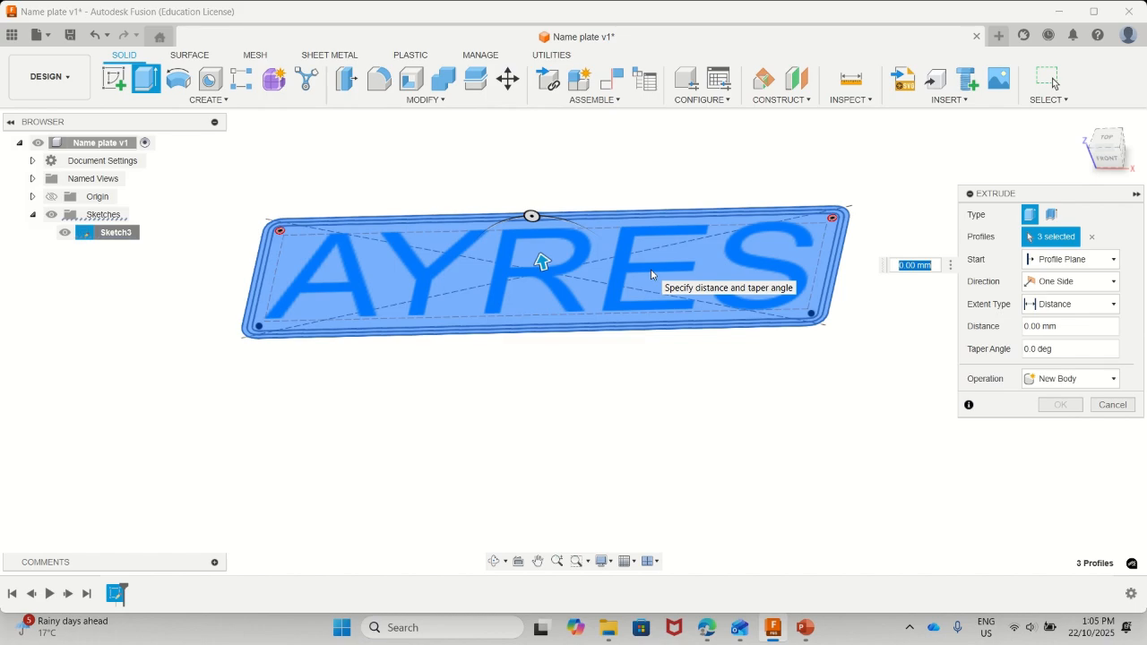
drag(542, 261, 549, 275)
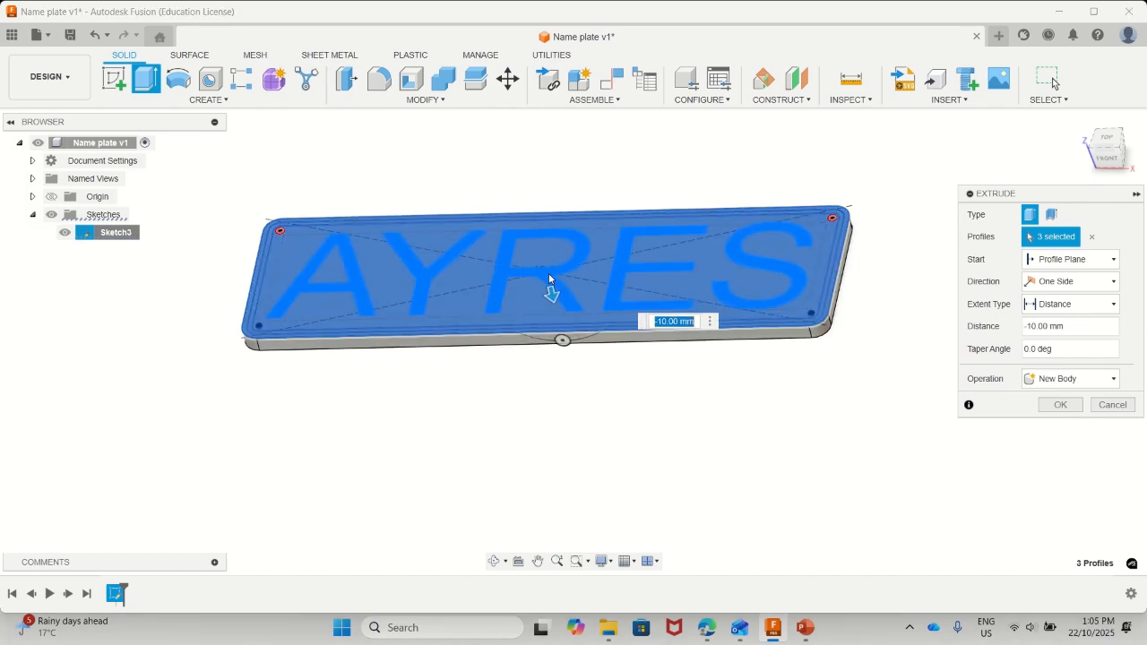
key(BackSpace)
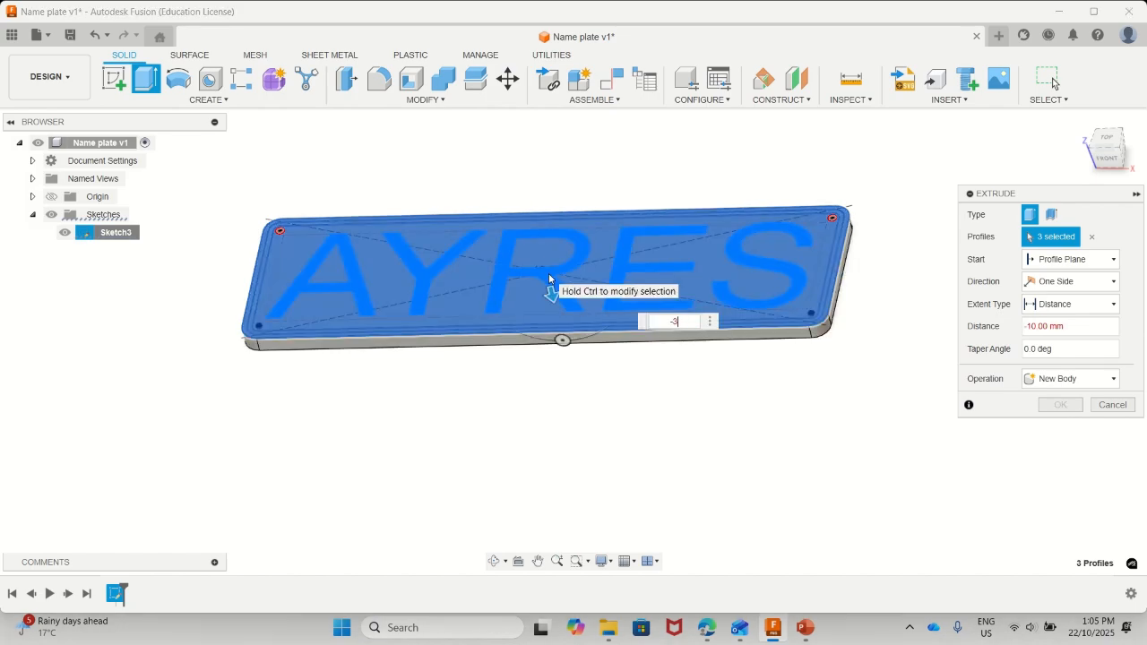
key(Return)
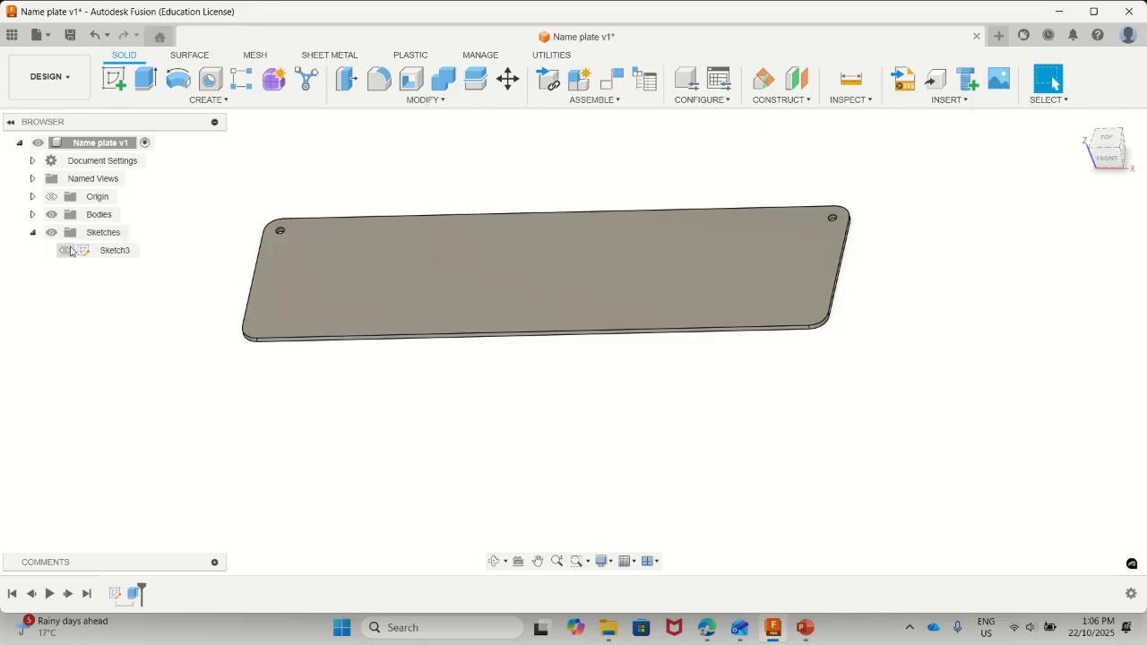
Step: Show the name plate sketch and extrude the surname text together with the narrow border band upward by 3 mm
click(67, 252)
click(65, 252)
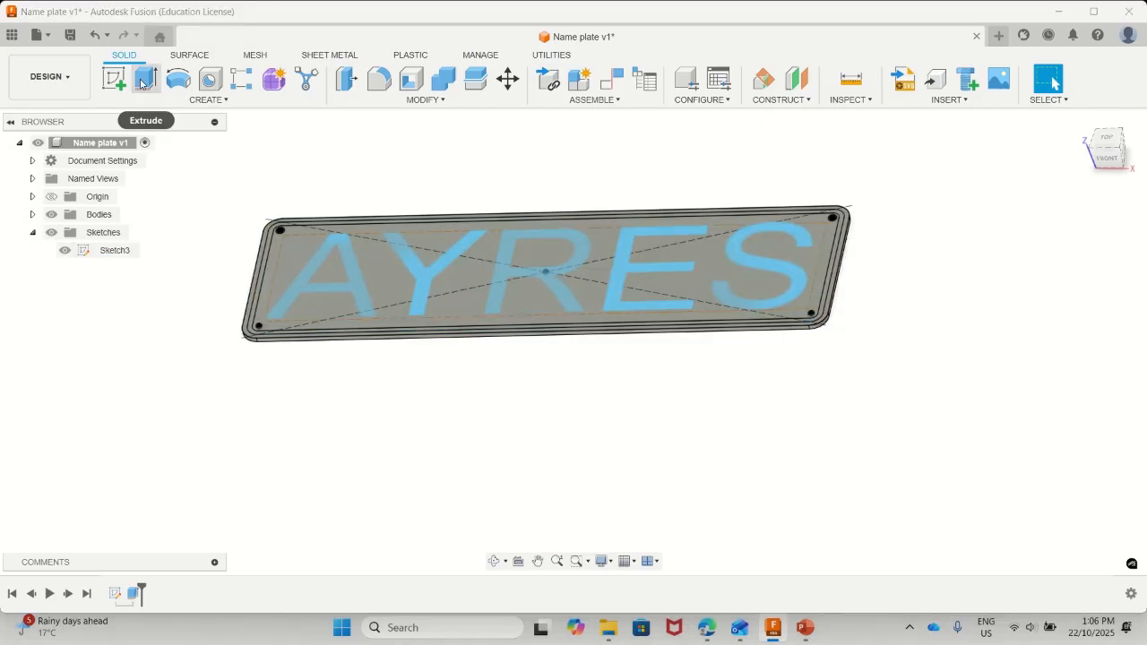
click(143, 81)
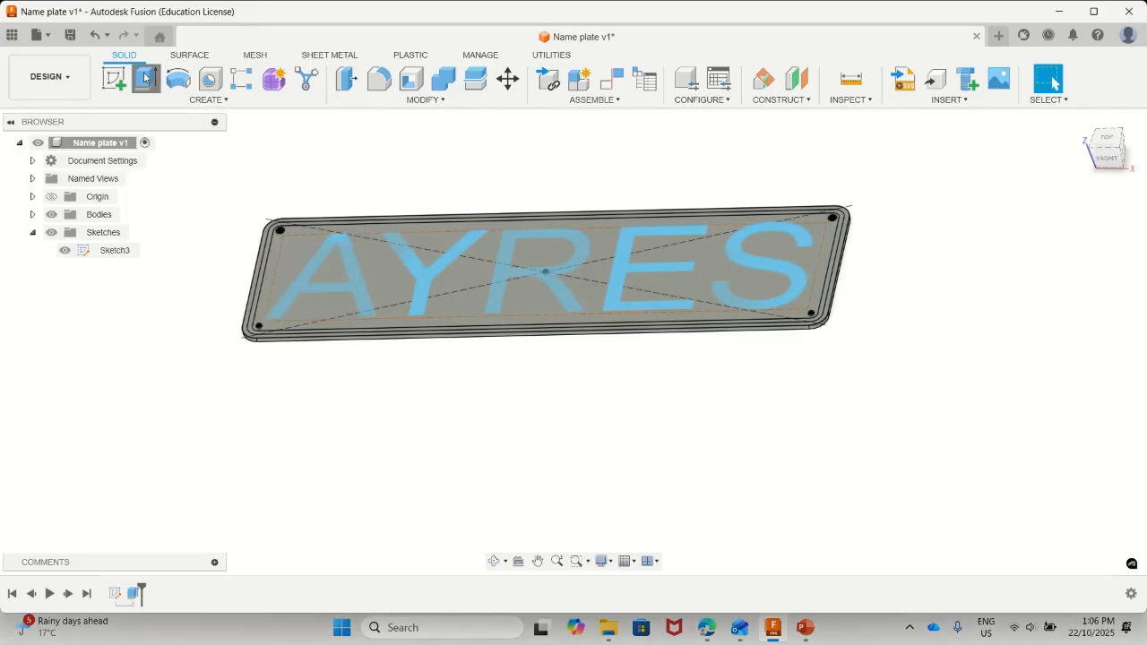
scroll(290, 313, up, 3)
click(286, 305)
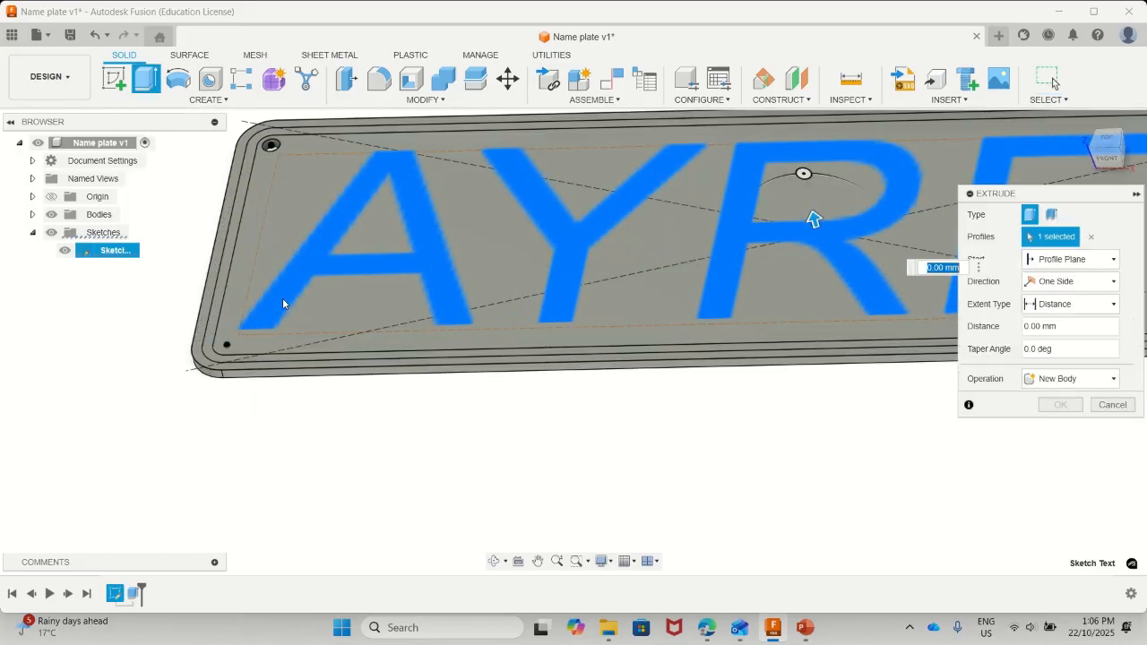
click(219, 311)
scroll(302, 302, down, 3)
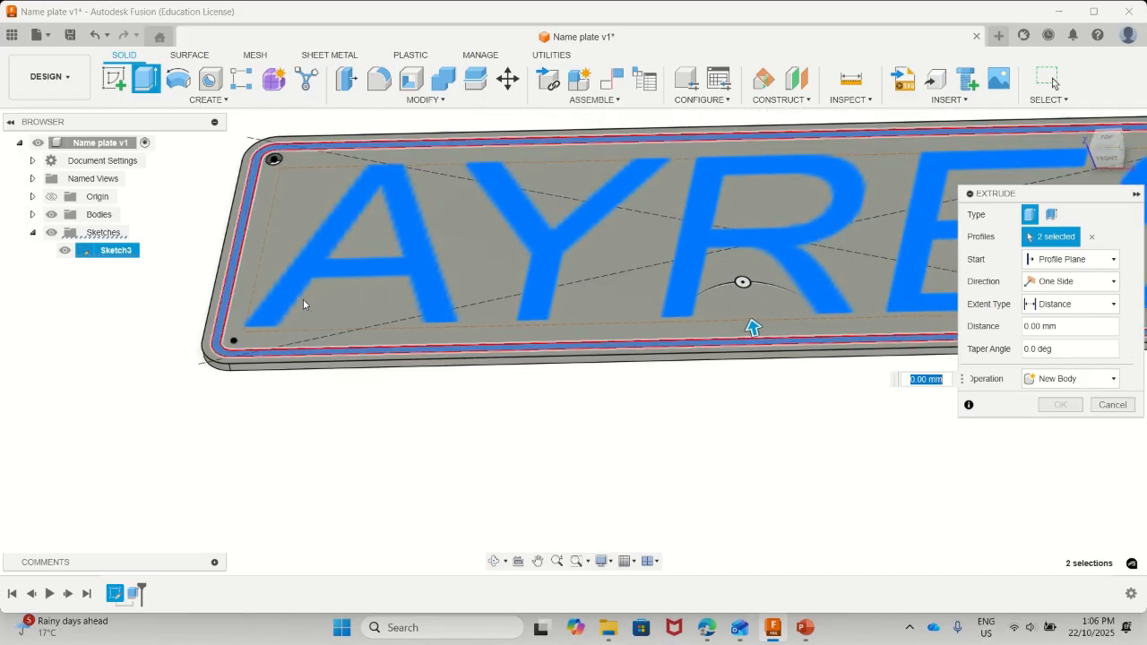
drag(556, 310, 550, 299)
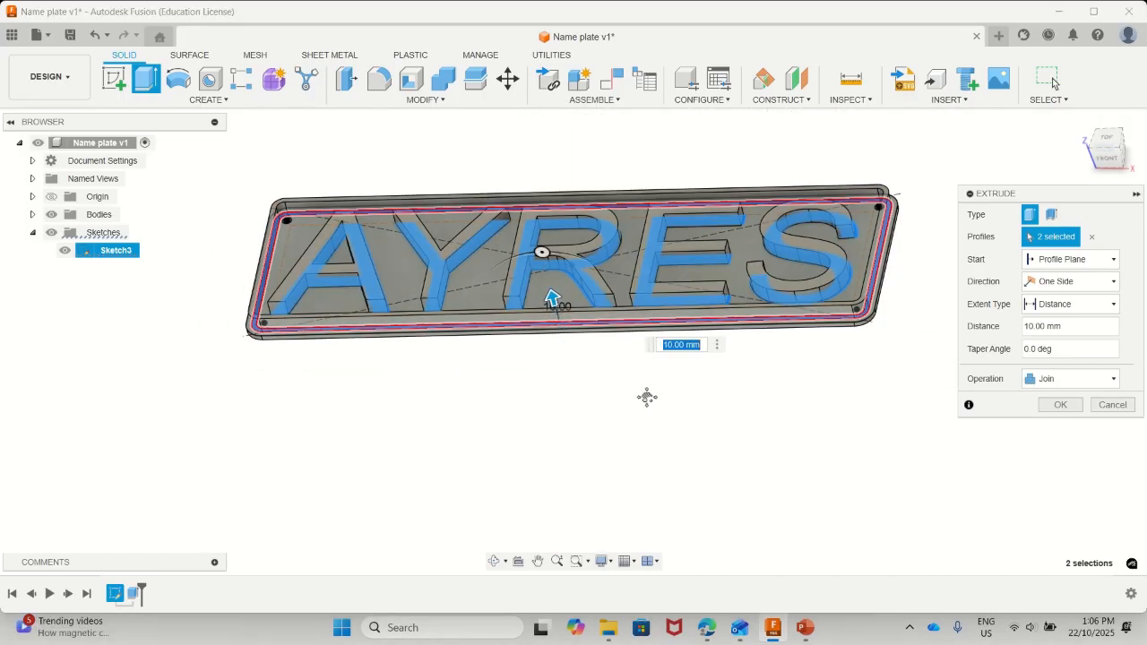
middle_drag(648, 397, 609, 460)
shift+middle_drag(533, 405, 522, 363)
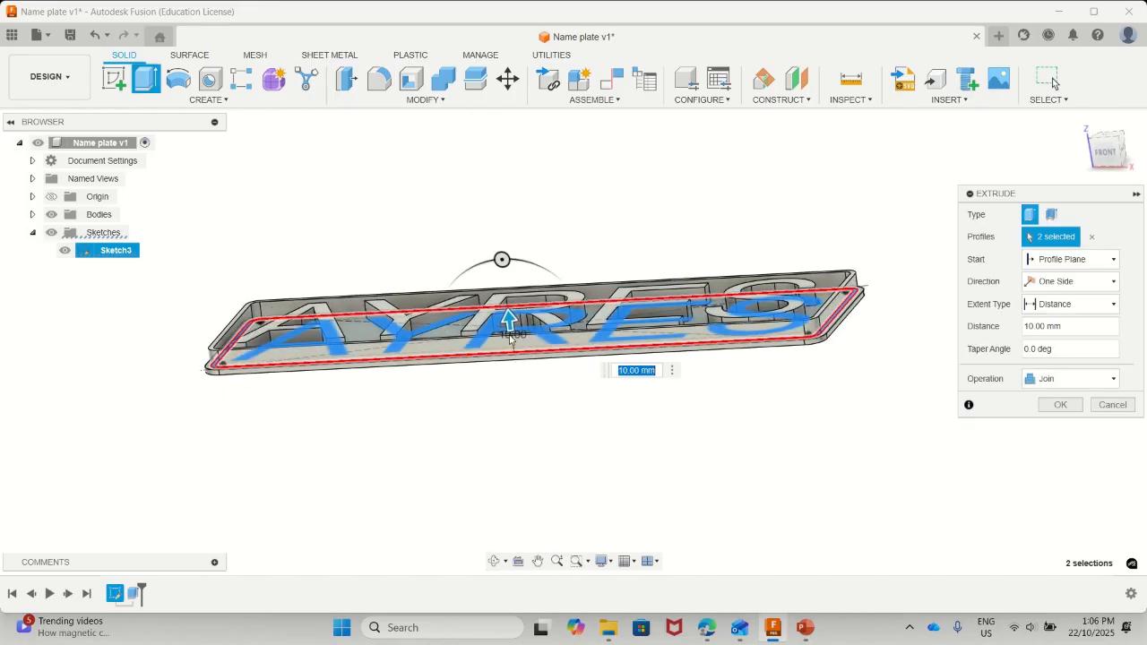
scroll(515, 334, up, 3)
mouse_move(515, 334)
mouse_down()
mouse_move(517, 354)
mouse_move(515, 335)
mouse_up()
text(3)
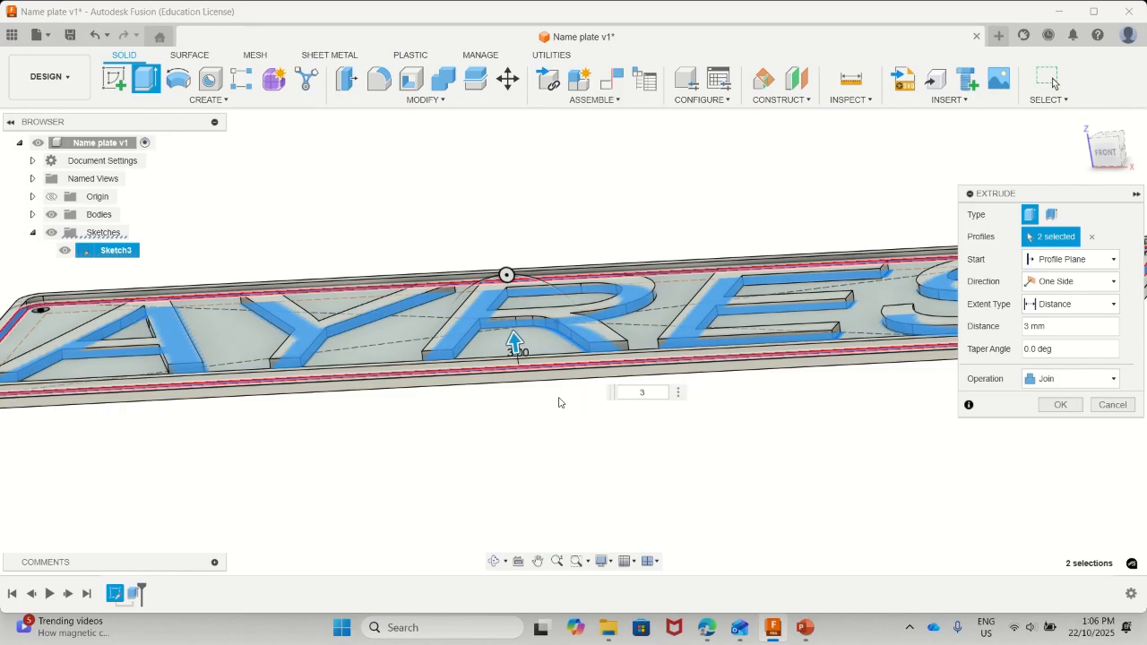
Step: Make the text and border extrusion a new body instead of joining it to the plate, and complete it
middle_drag(330, 463, 422, 454)
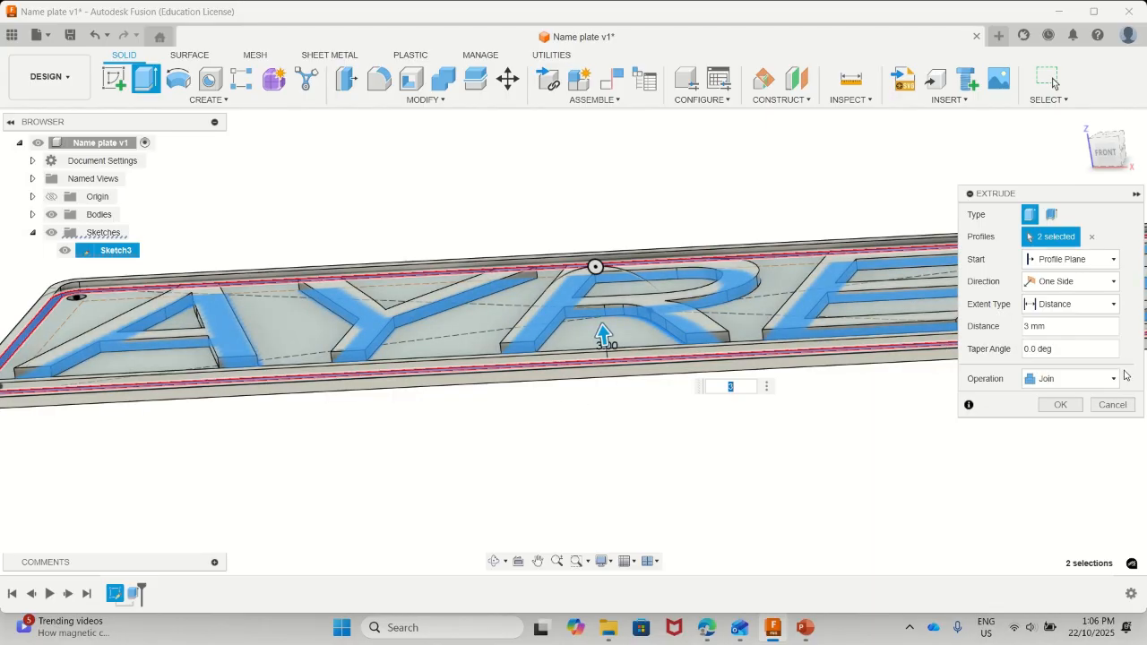
click(1104, 379)
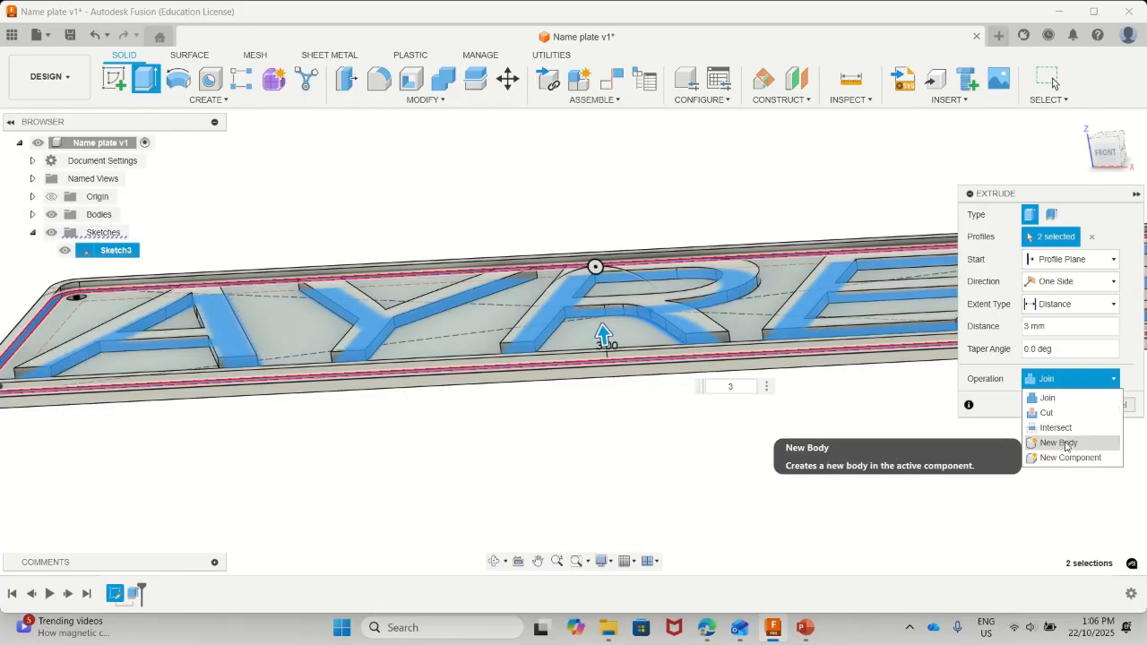
click(1066, 443)
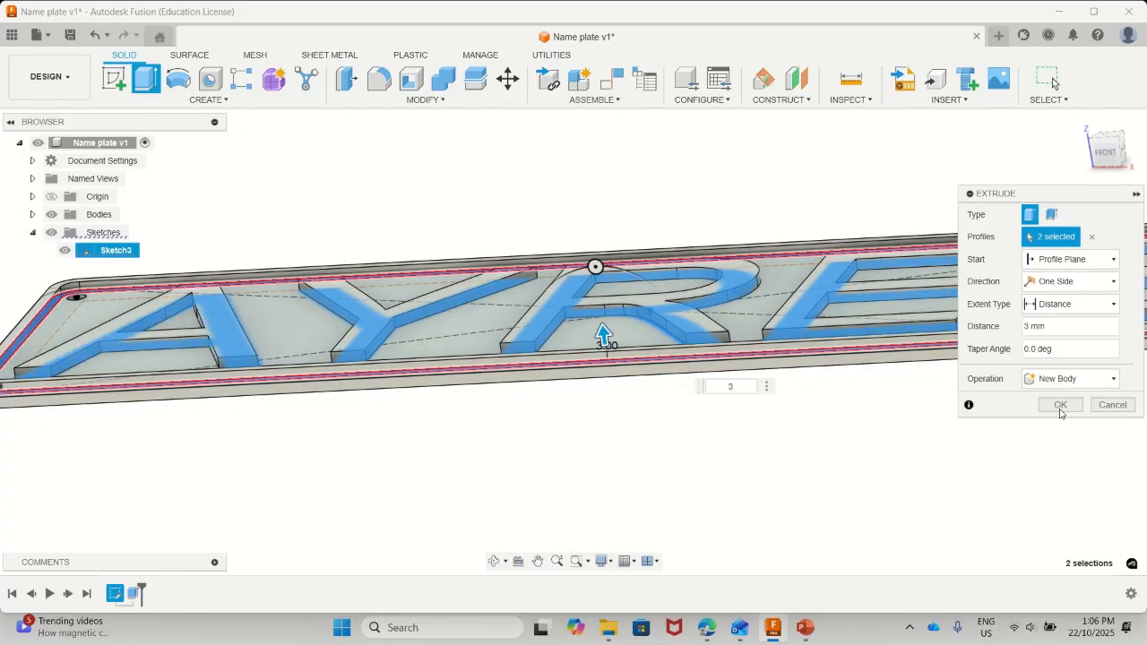
click(1060, 405)
scroll(553, 322, down, 5)
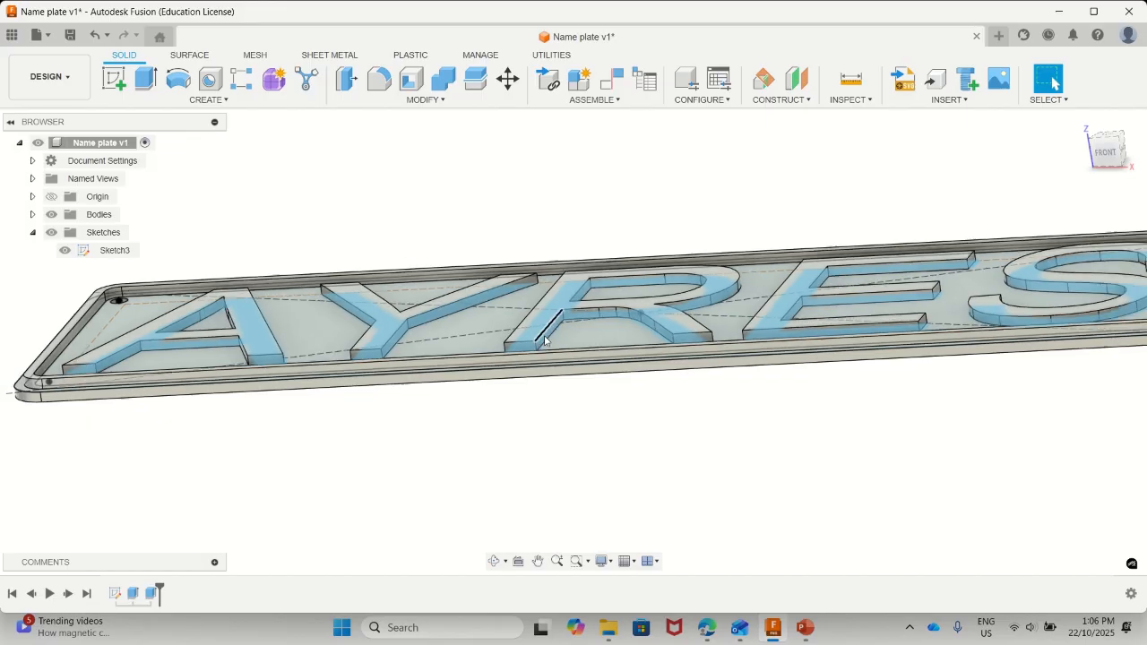
Step: Examine the list of bodies and inspect the raised letters and border band up close near the plate's corner
scroll(553, 323, up, 5)
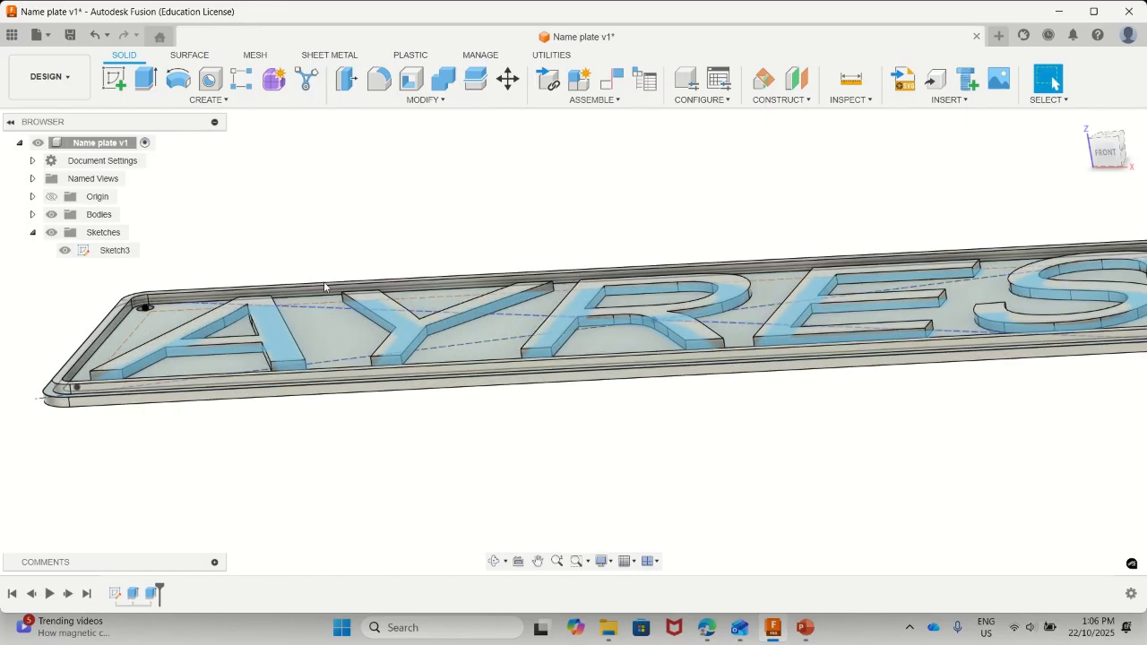
click(32, 214)
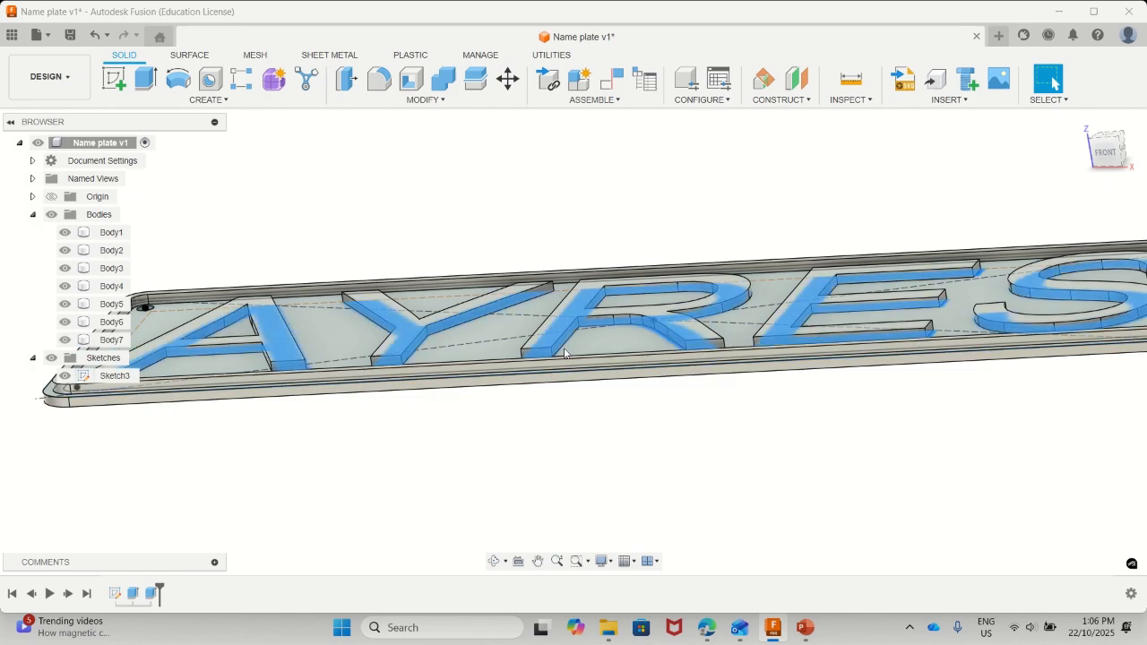
scroll(428, 408, down, 3)
shift+middle_drag(446, 372, 460, 415)
click(1053, 78)
scroll(257, 387, up, 8)
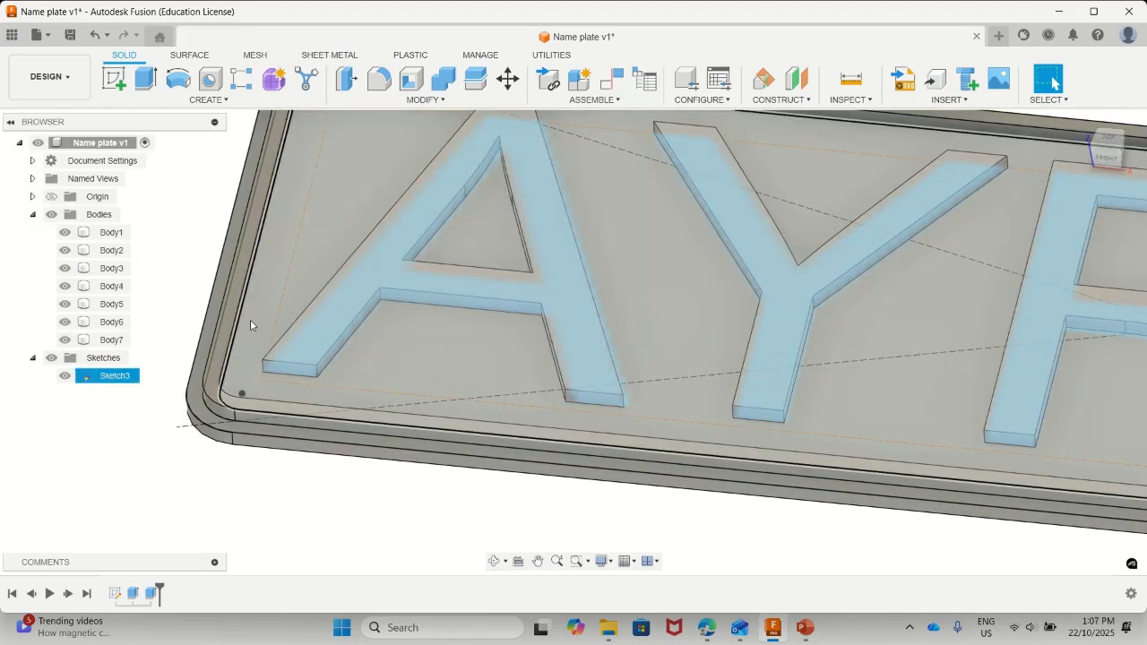
mouse_move(251, 326)
middle_down()
mouse_move(224, 515)
mouse_move(190, 344)
middle_up()
scroll(207, 357, up, 1)
scroll(424, 332, down, 4)
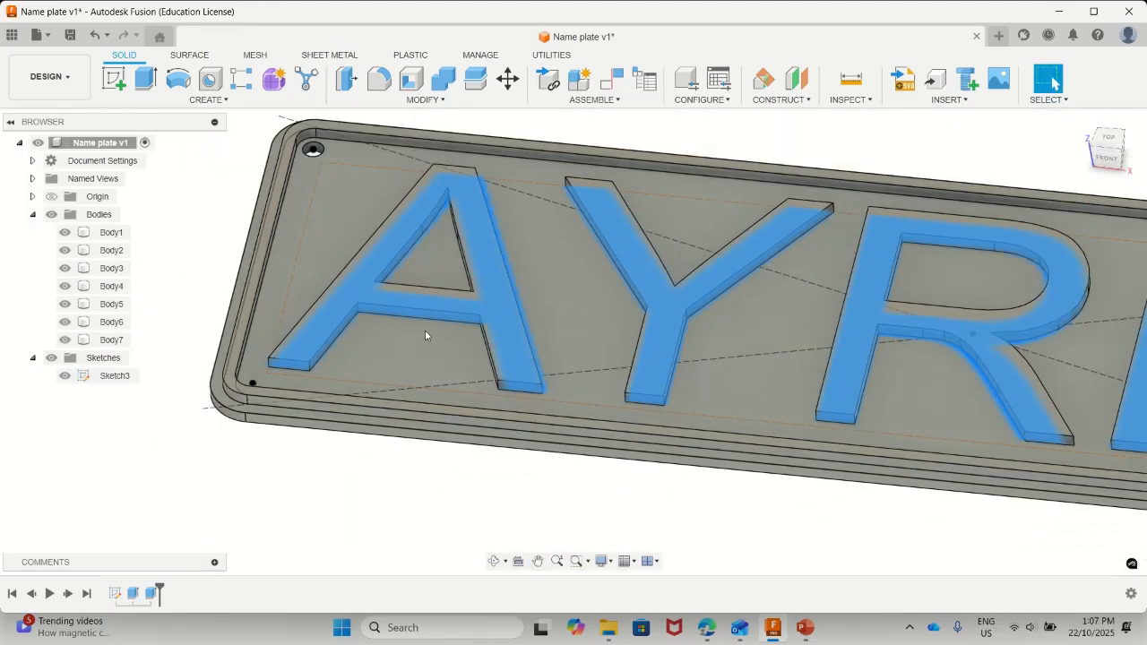
scroll(253, 374, up, 3)
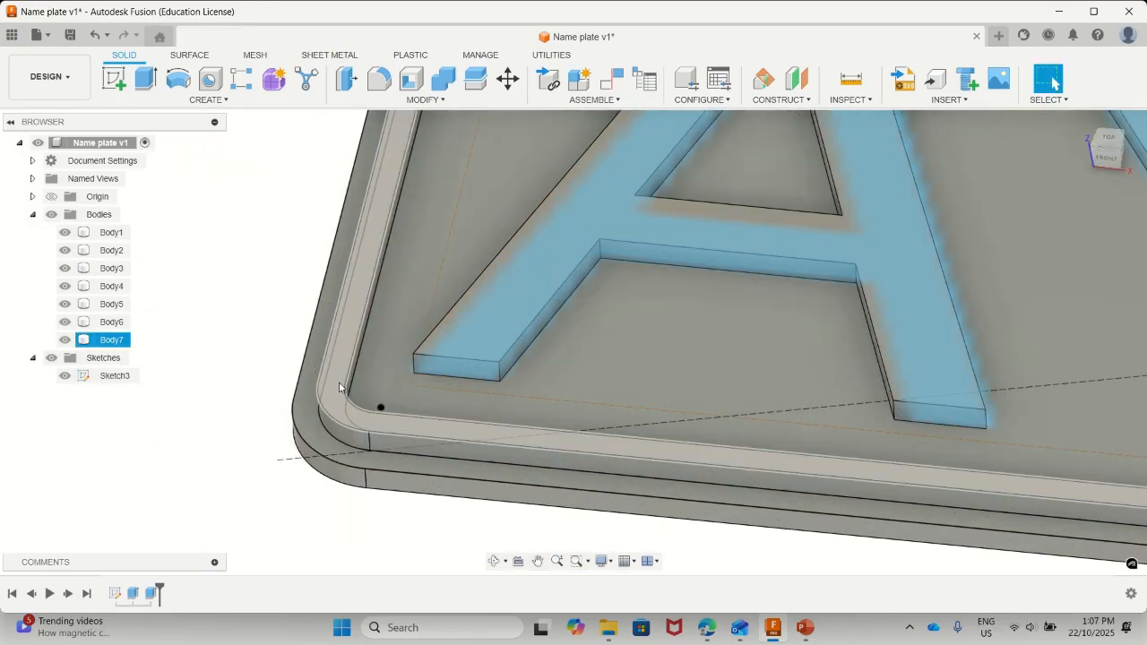
click(447, 338)
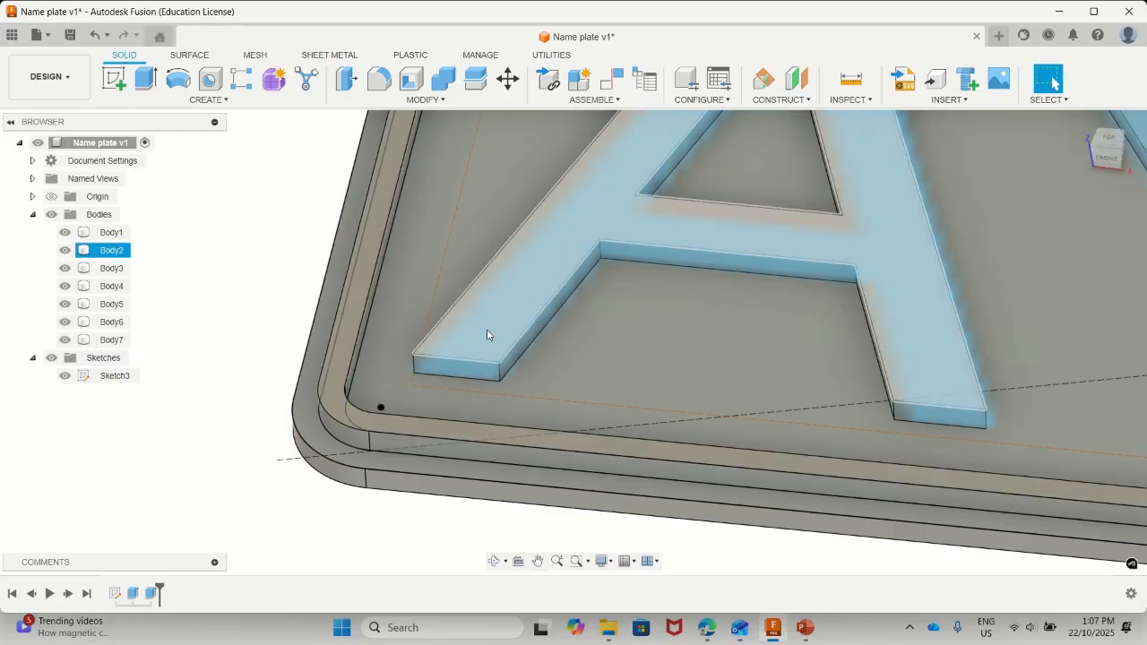
scroll(575, 337, down, 3)
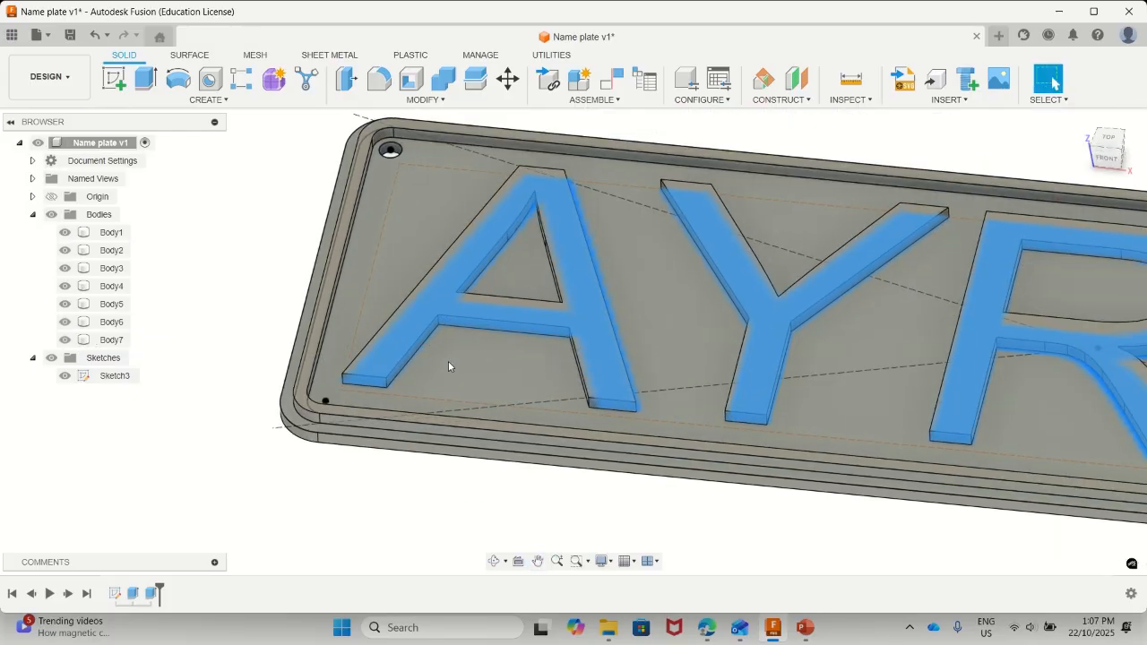
Step: Fillet the outer and inner top edges of the raised border band around the whole plate
click(381, 79)
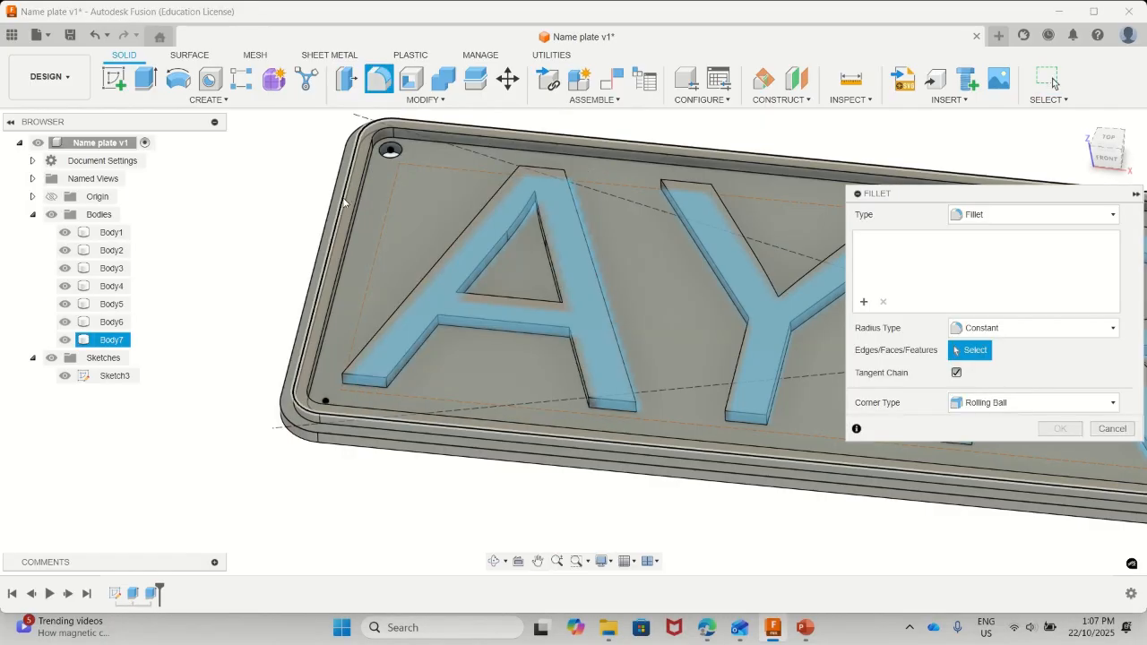
click(343, 202)
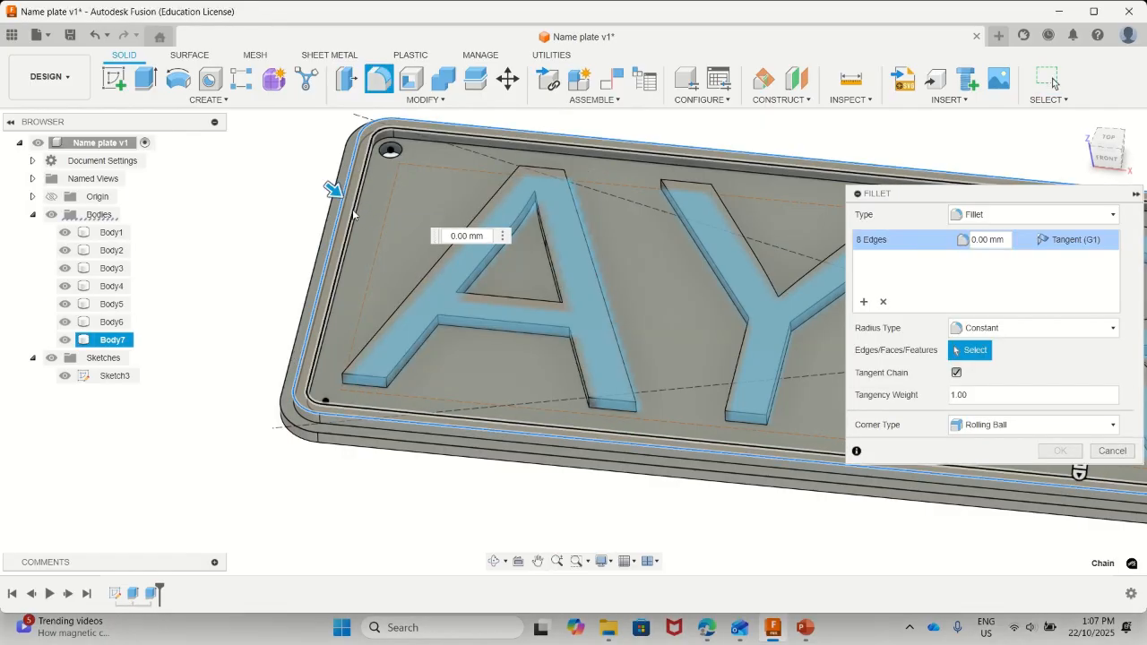
click(353, 215)
drag(363, 208, 362, 210)
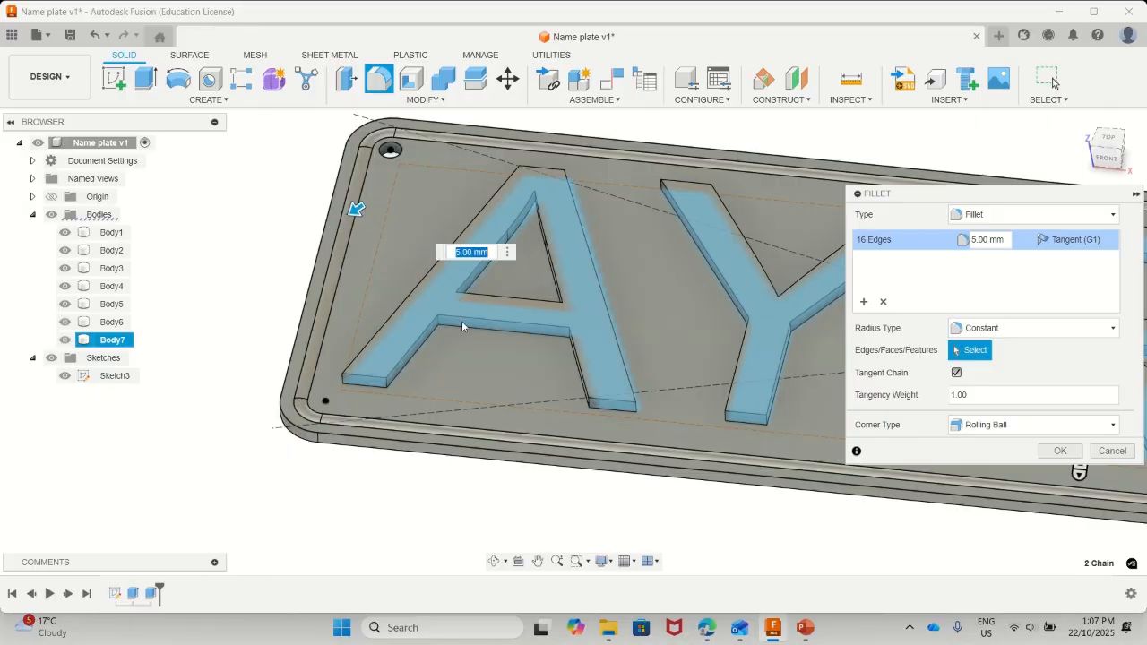
middle_drag(486, 345, 555, 289)
scroll(416, 246, up, 3)
shift+middle_drag(394, 337, 410, 303)
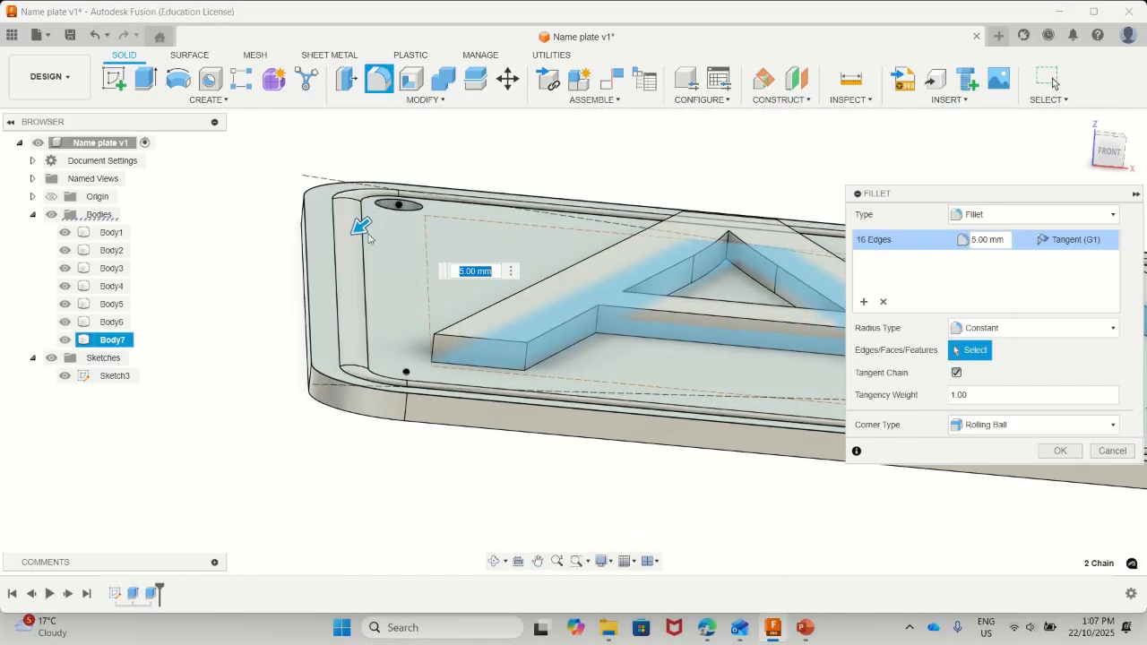
drag(368, 231, 371, 217)
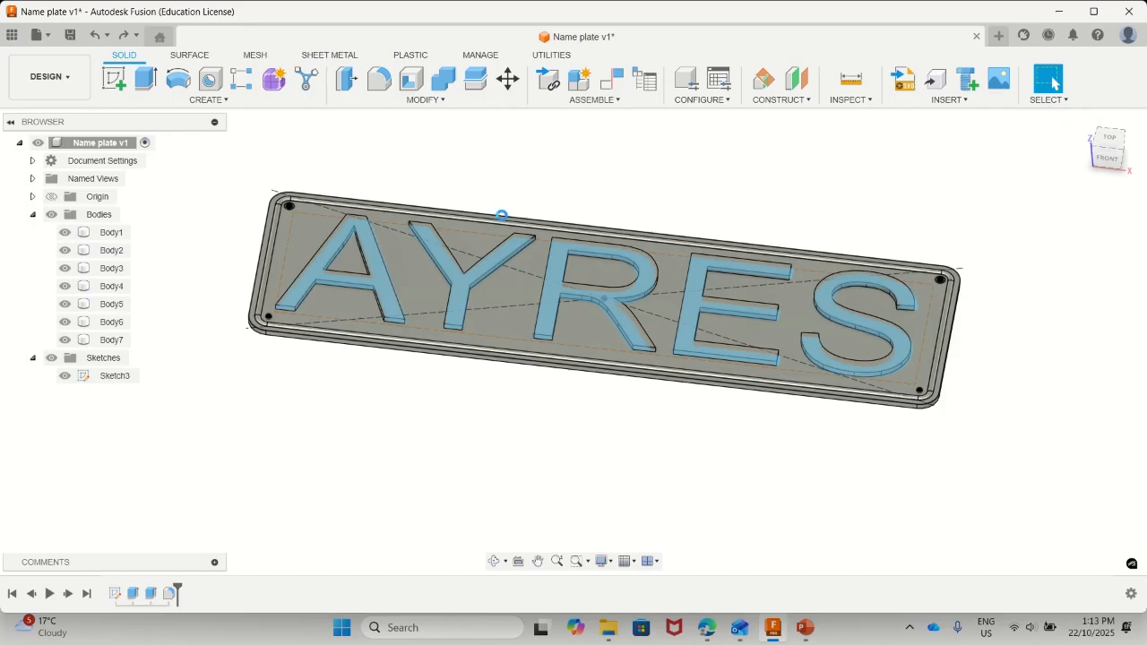
Step: Fillet the top faces of all five raised surname letters with a 2.5 mm radius
middle_drag(400, 210, 389, 239)
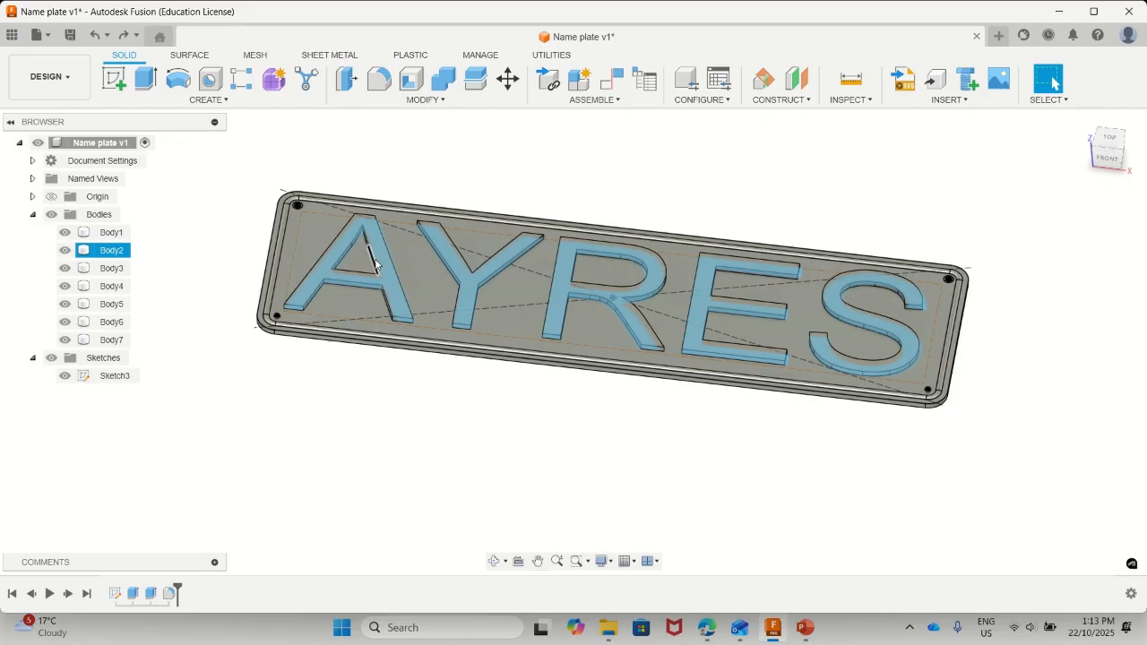
click(380, 80)
scroll(319, 287, up, 2)
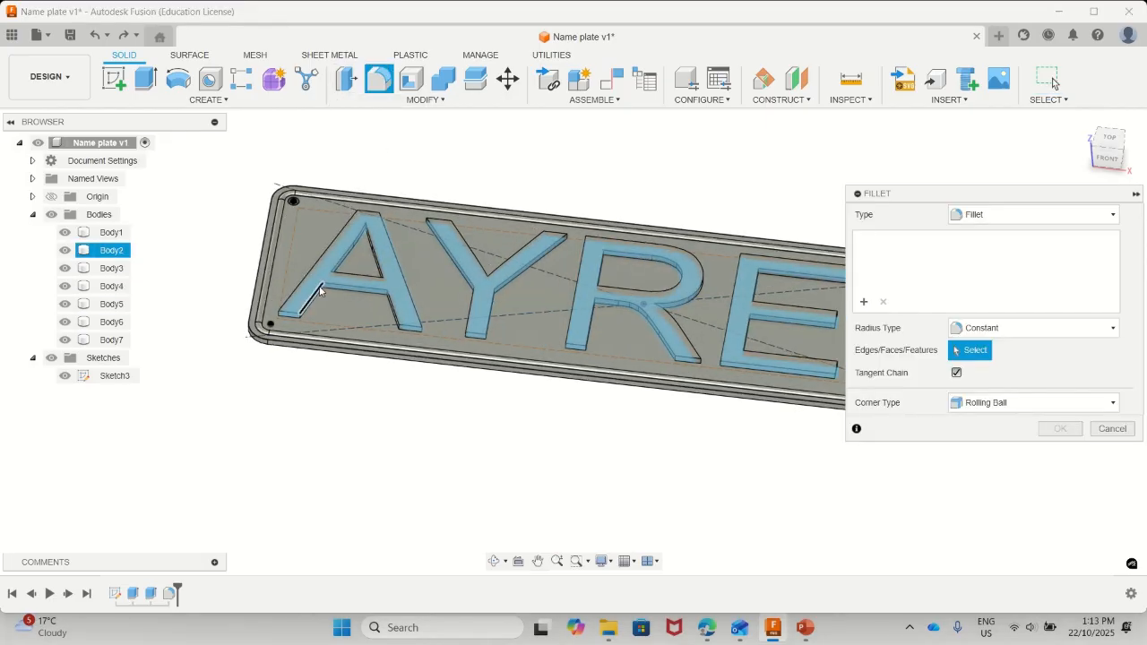
click(323, 279)
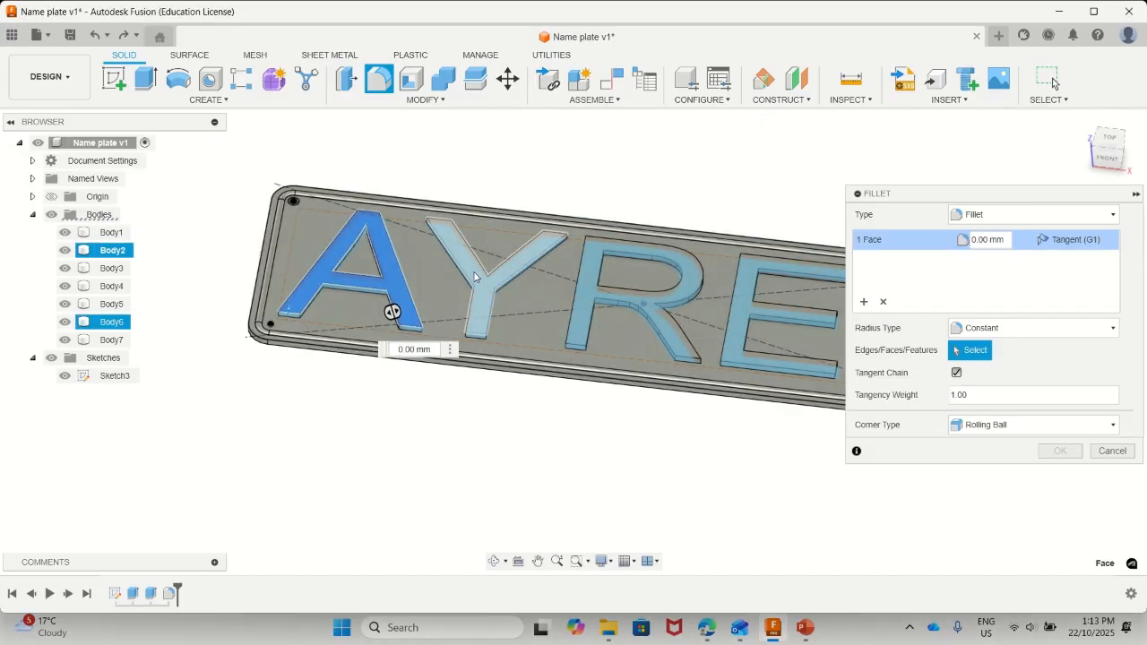
click(474, 271)
click(593, 274)
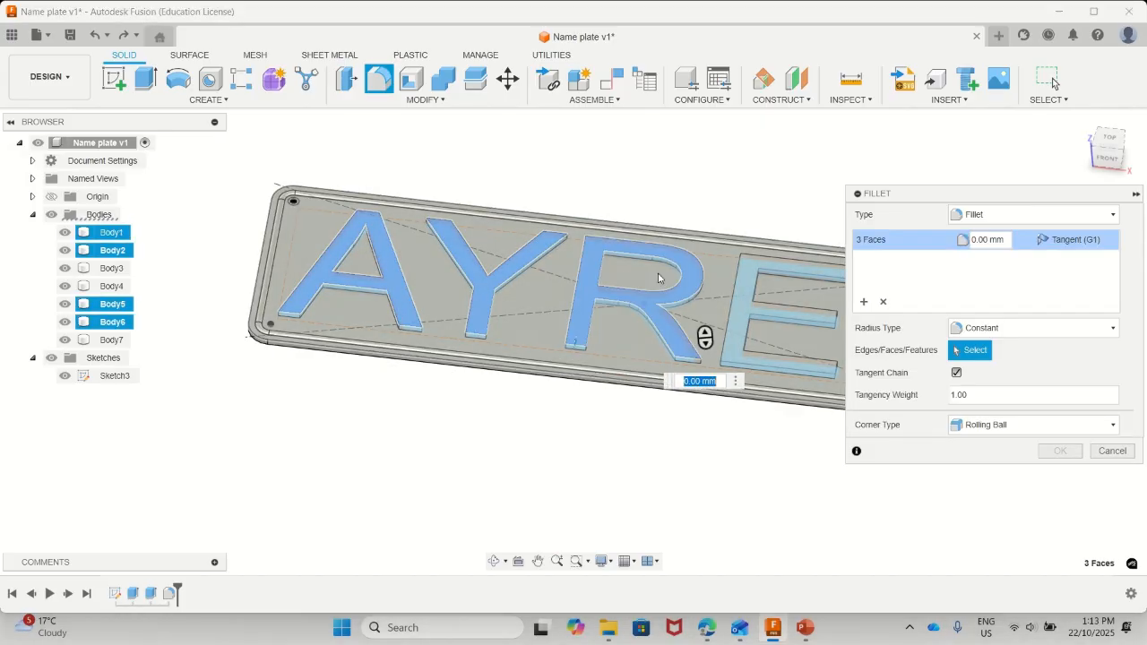
middle_drag(752, 290, 496, 279)
click(491, 277)
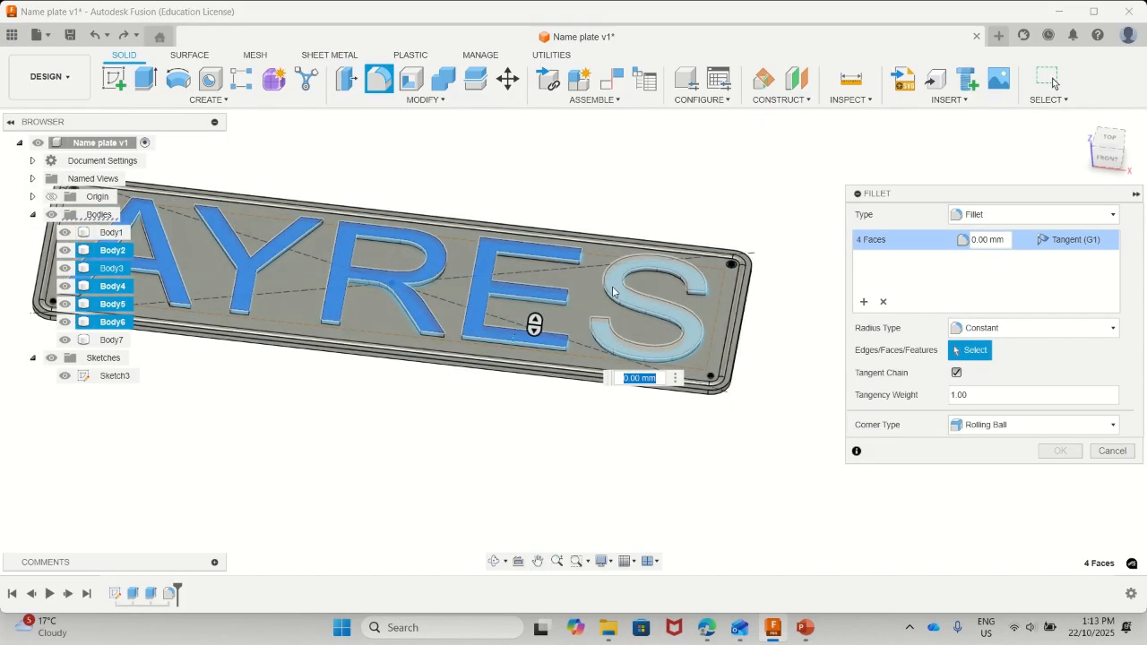
click(612, 292)
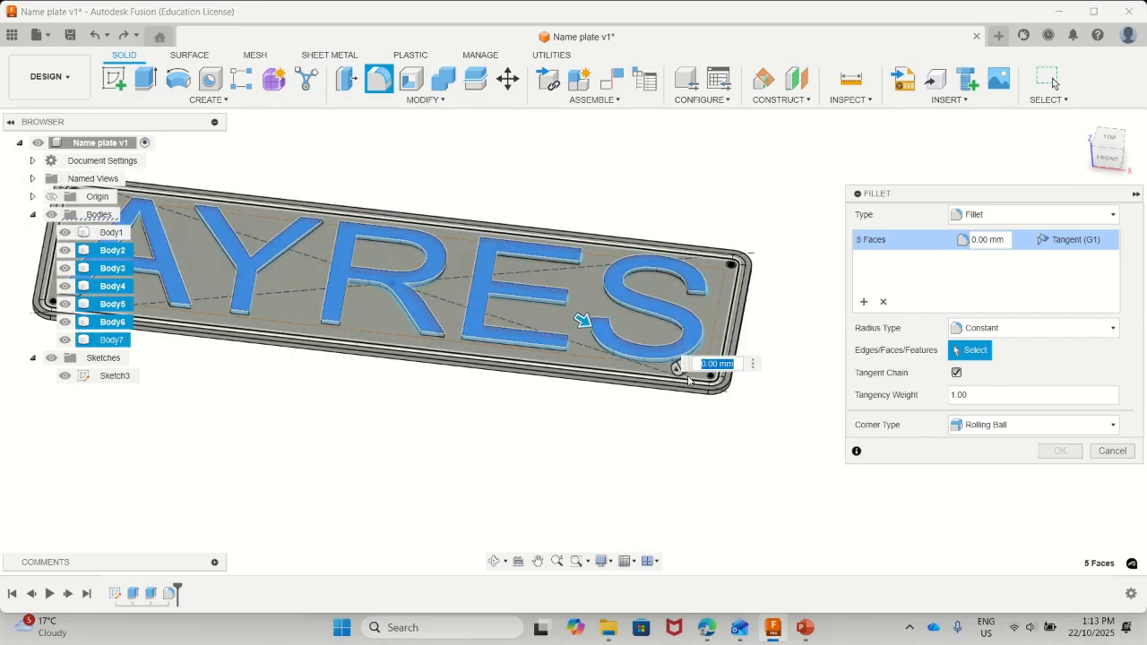
text(2.5)
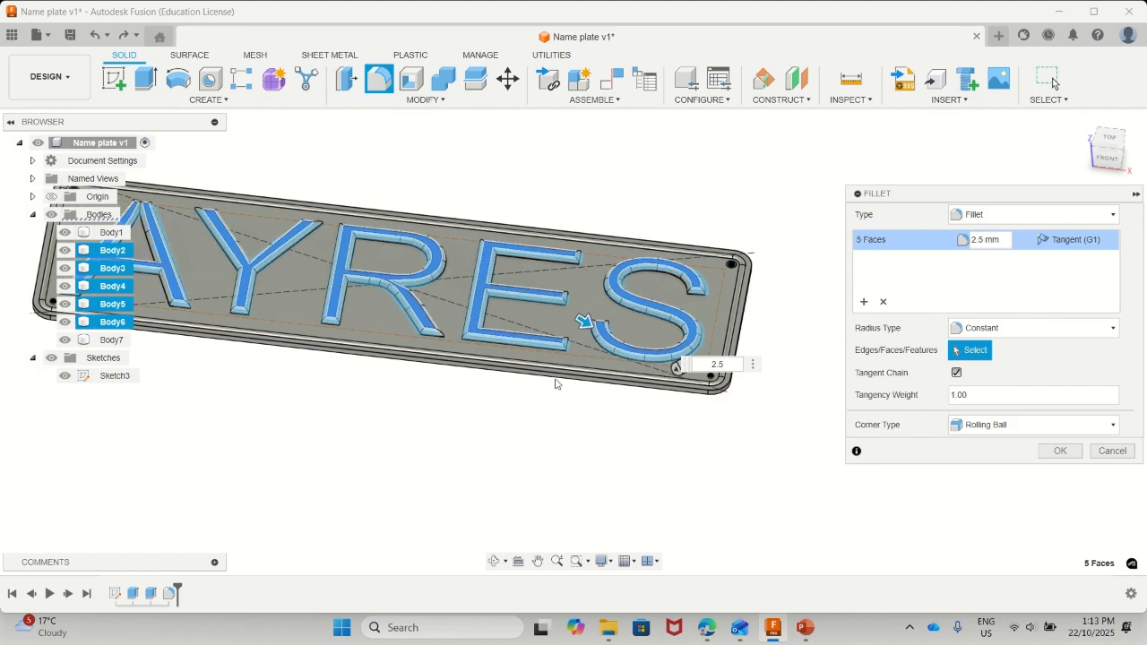
middle_drag(416, 246, 515, 300)
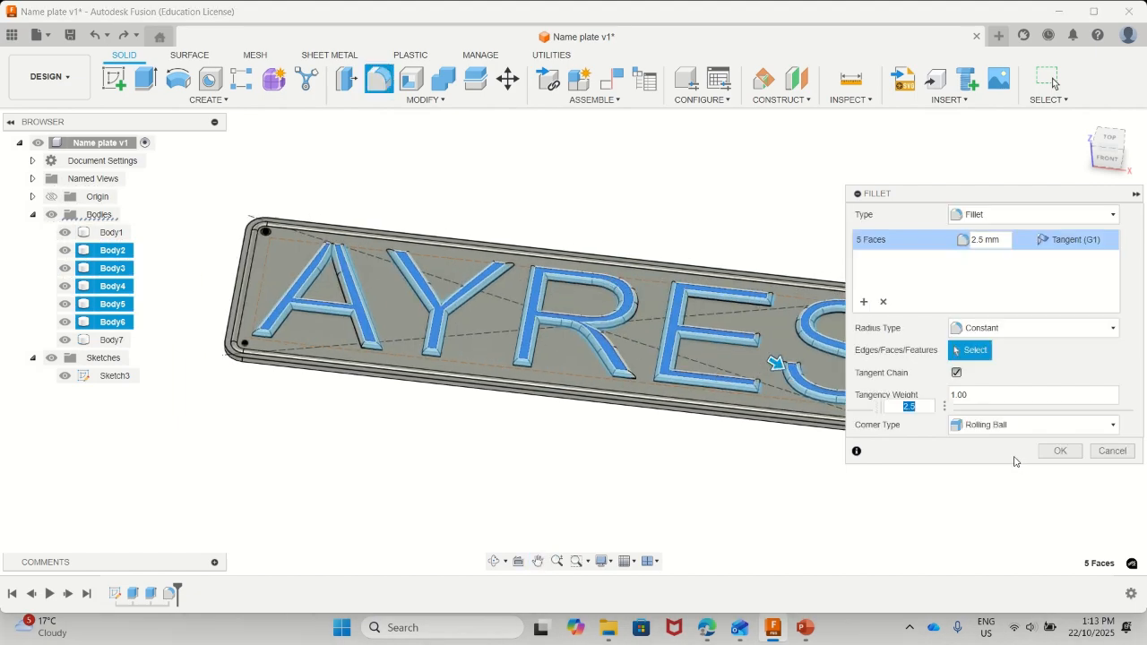
click(1062, 452)
middle_drag(671, 360, 691, 330)
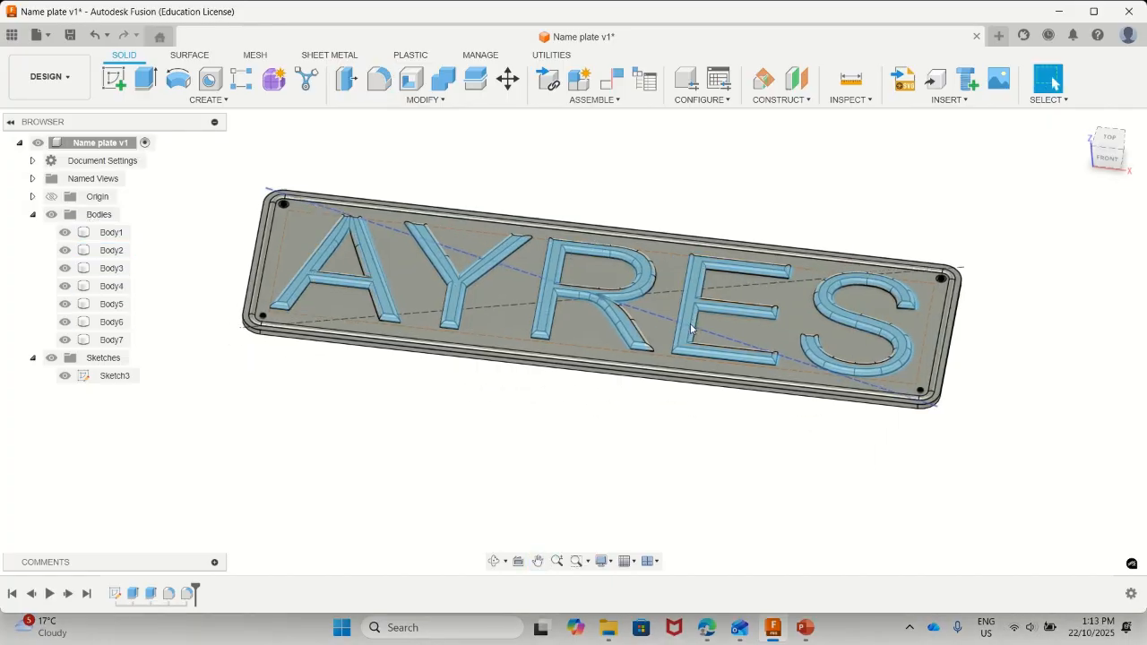
shift+middle_drag(546, 267, 502, 309)
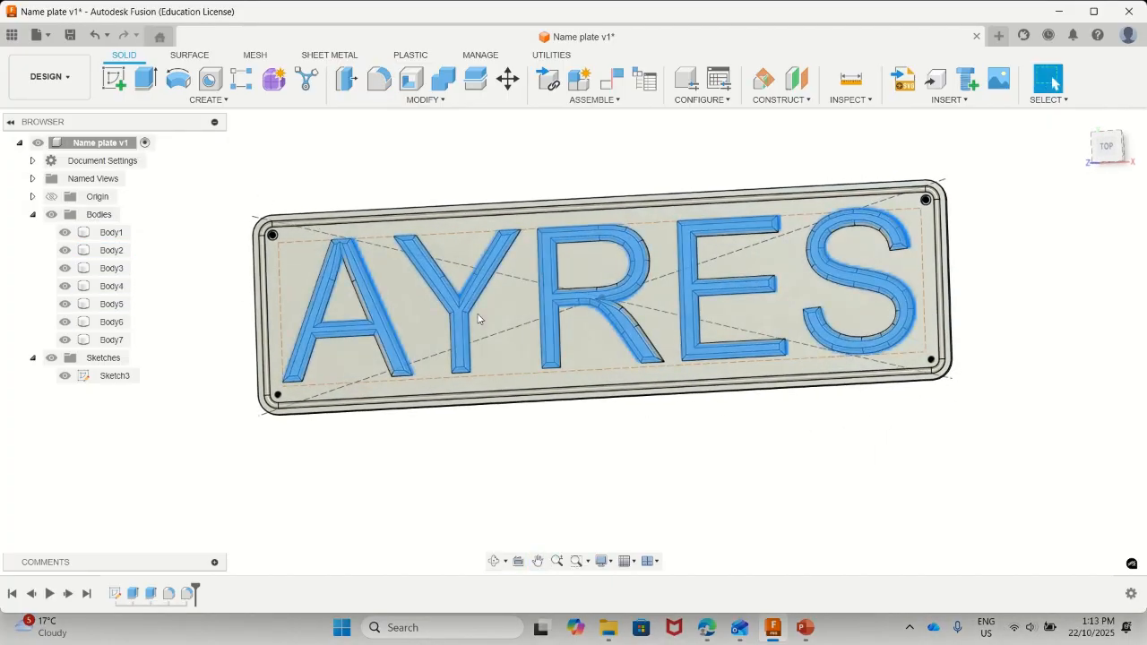
scroll(351, 259, up, 6)
scroll(327, 271, up, 4)
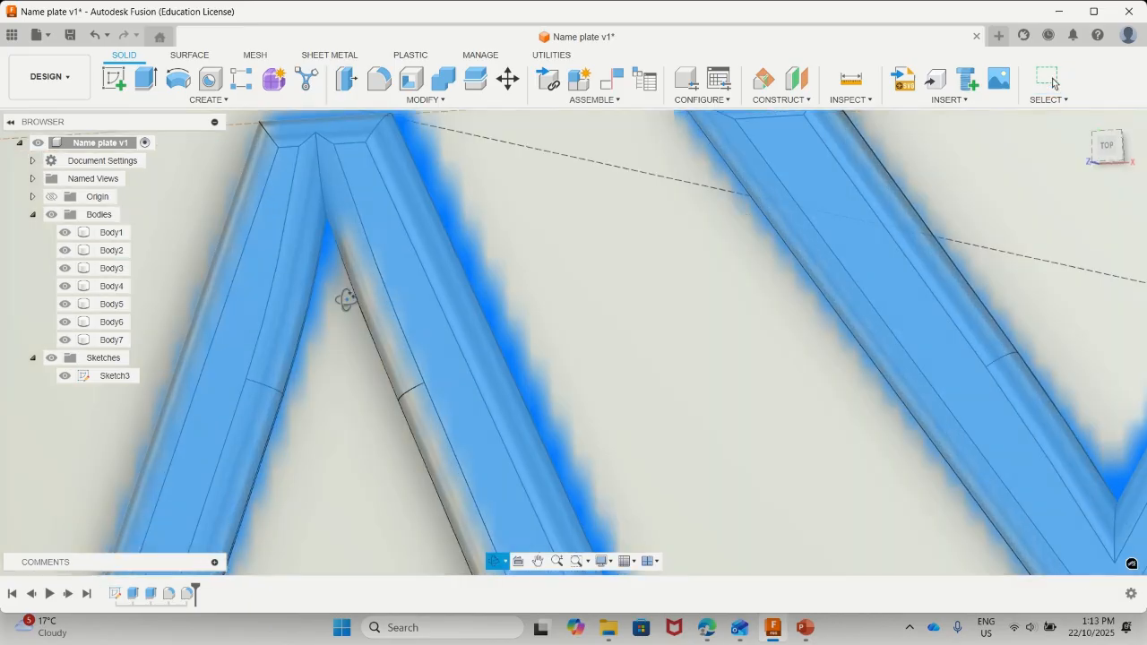
scroll(316, 209, down, 10)
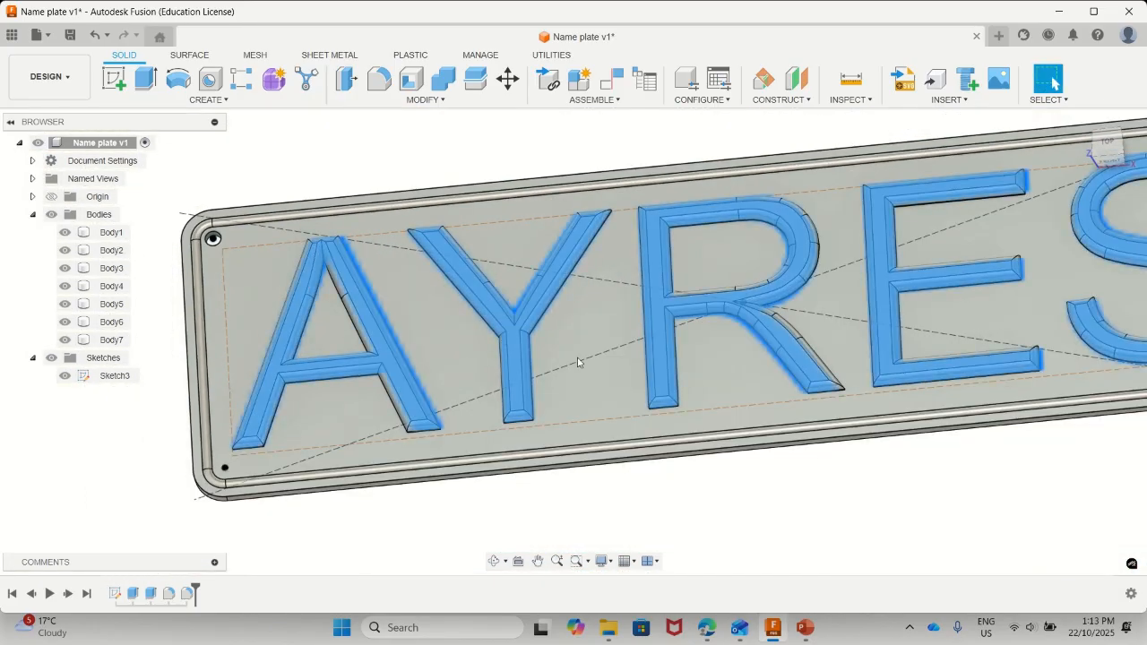
Step: Undo the fillet on the top faces of the raised surname letters
middle_drag(534, 322, 520, 364)
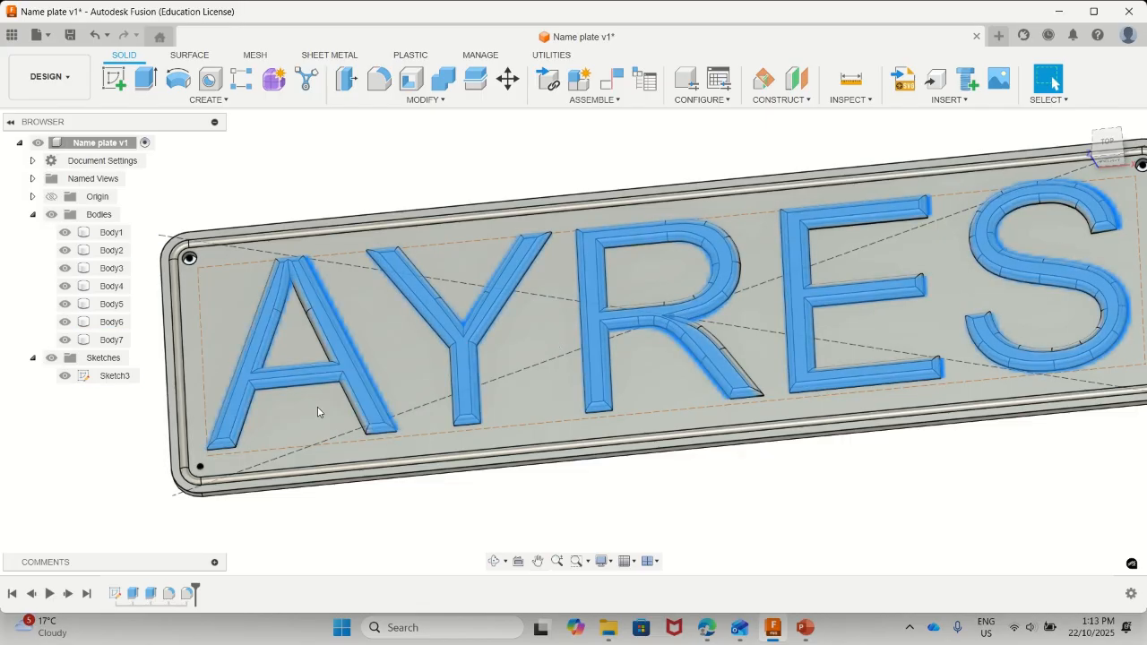
click(290, 285)
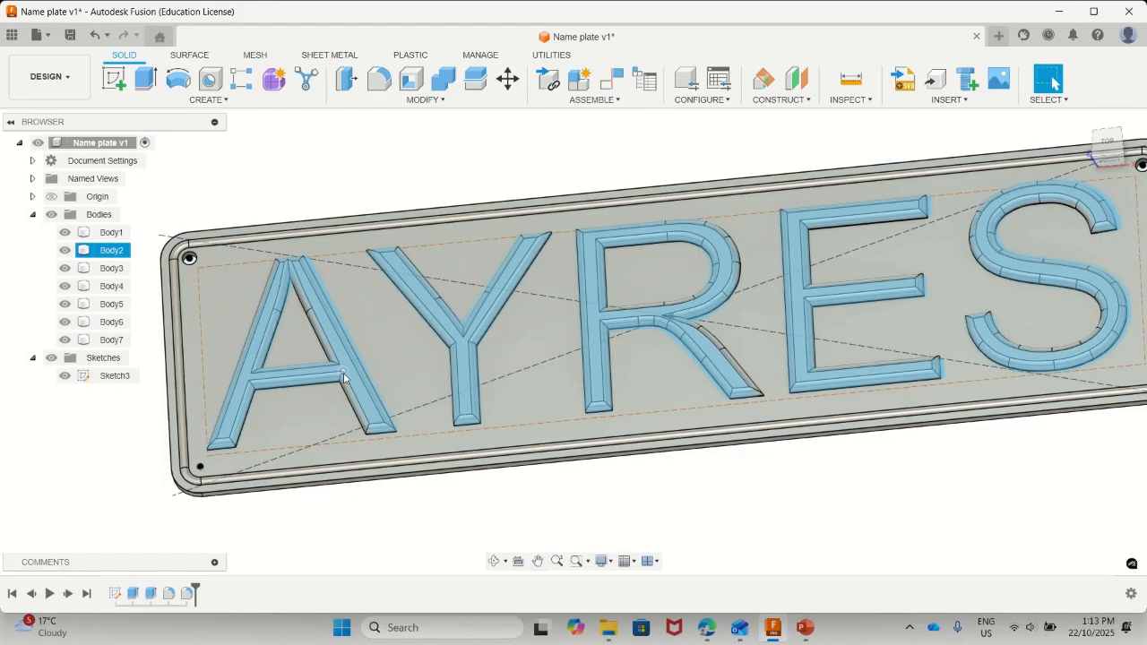
key(ctrl+z)
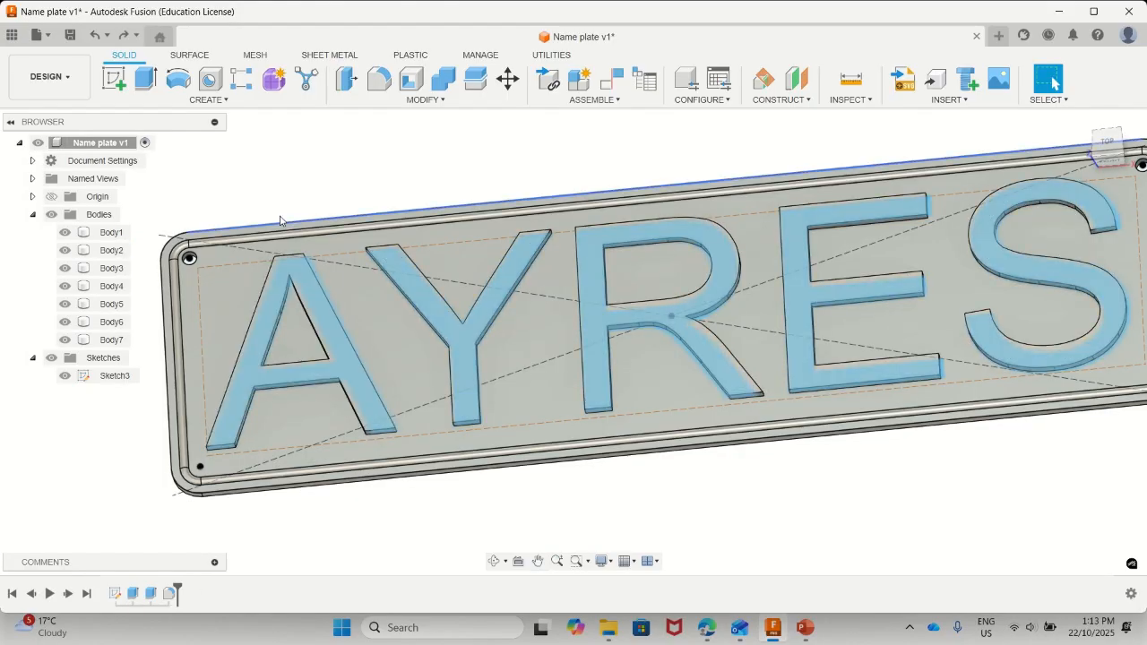
Step: Fillet the sharp upright edge at the inner apex of the letter A with a 2.5 mm radius
click(377, 80)
scroll(291, 339, up, 5)
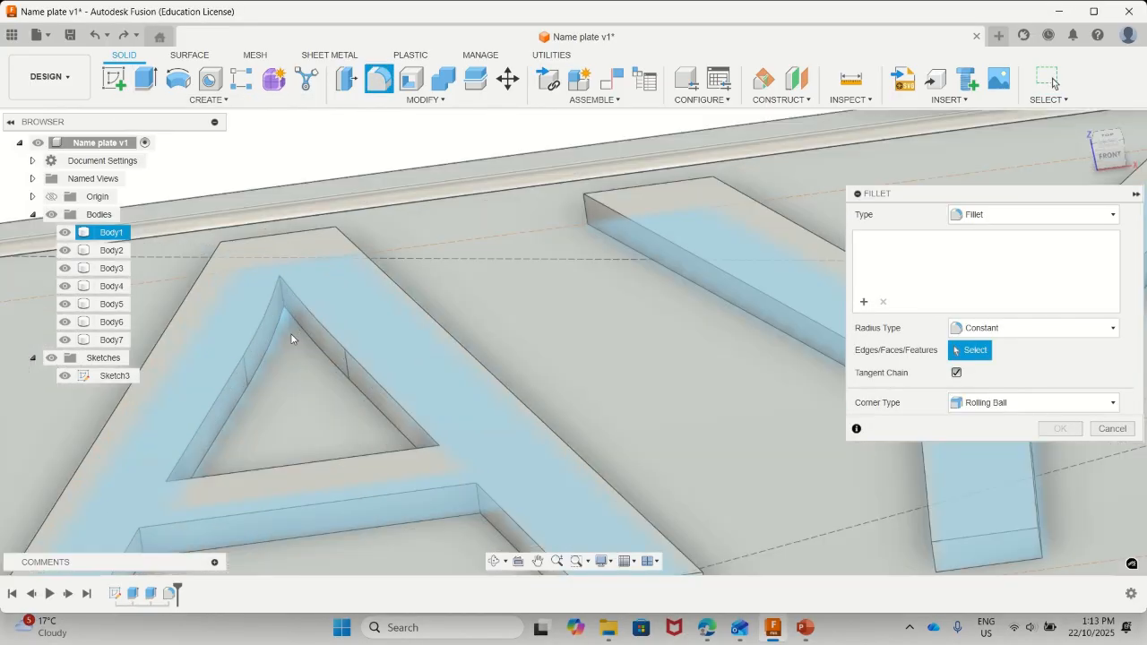
scroll(276, 269, up, 3)
click(278, 276)
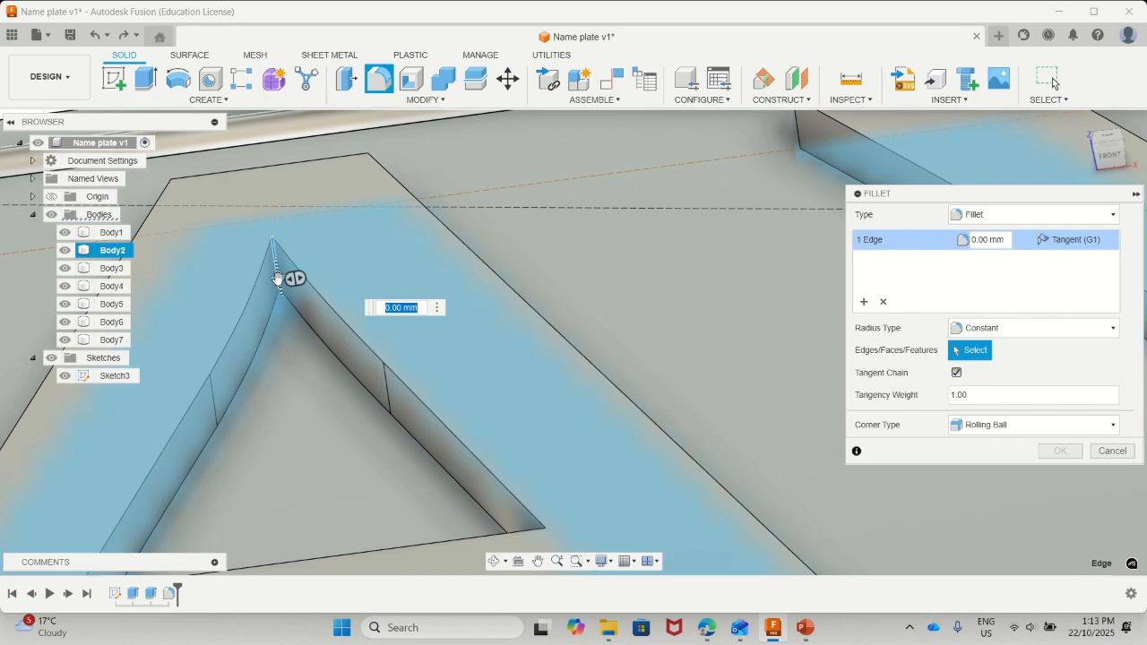
drag(277, 278, 294, 341)
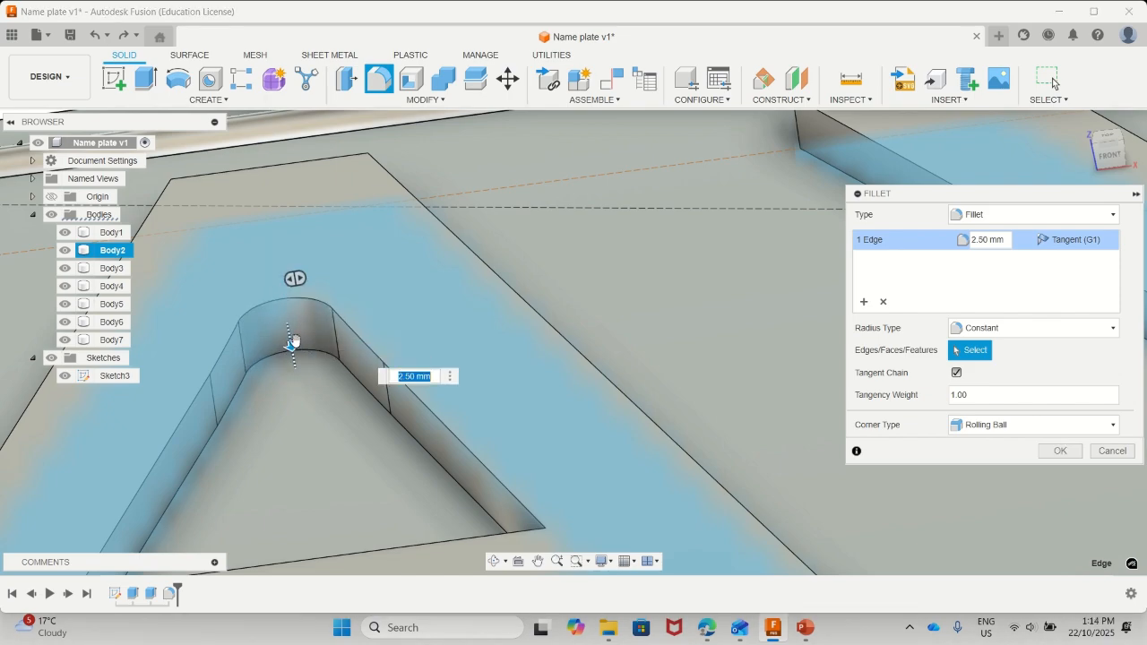
scroll(346, 325, down, 7)
shift+middle_drag(377, 342, 584, 436)
middle_drag(622, 392, 639, 417)
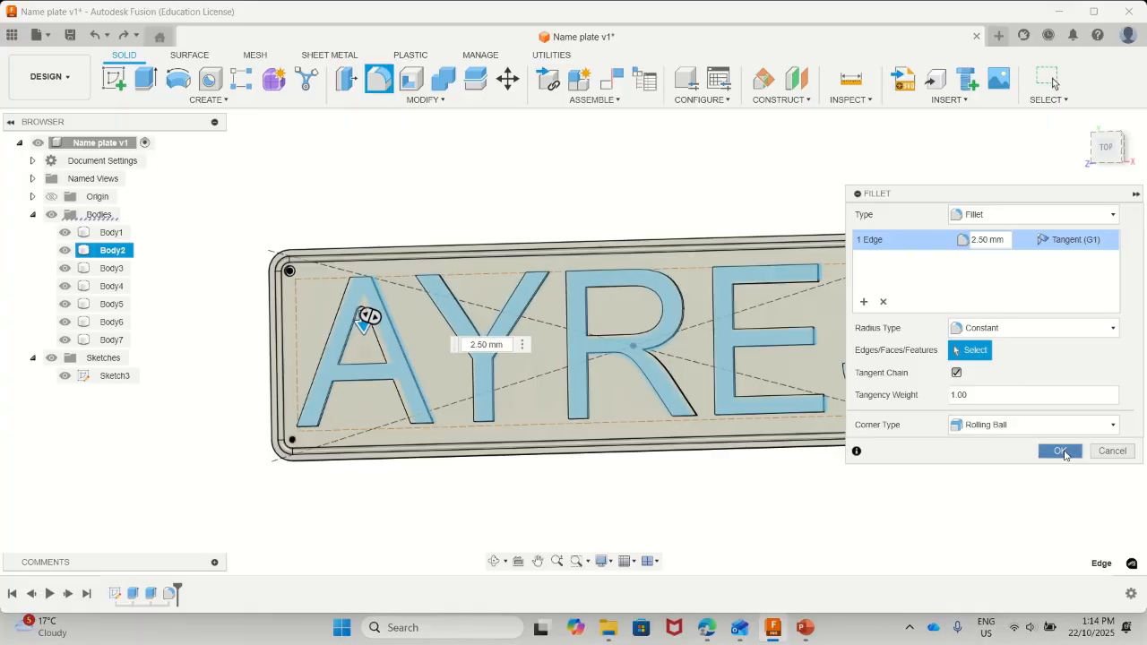
click(1060, 451)
Step: Fillet the top faces of all five raised letters again with a 2.5 mm radius
click(378, 79)
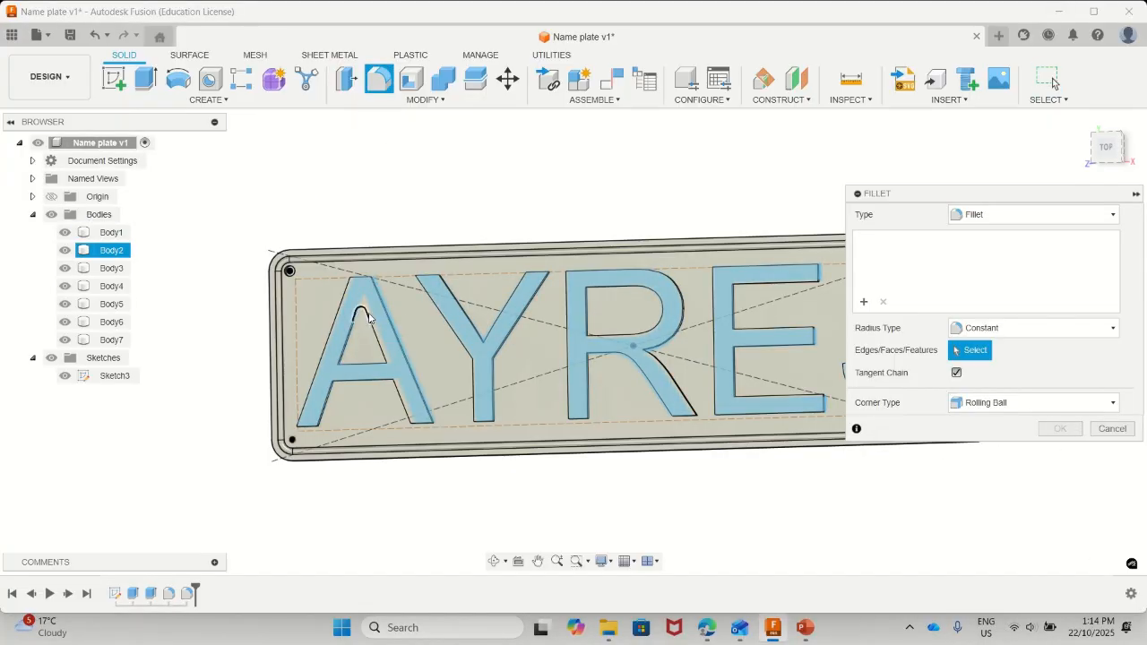
click(371, 302)
click(466, 335)
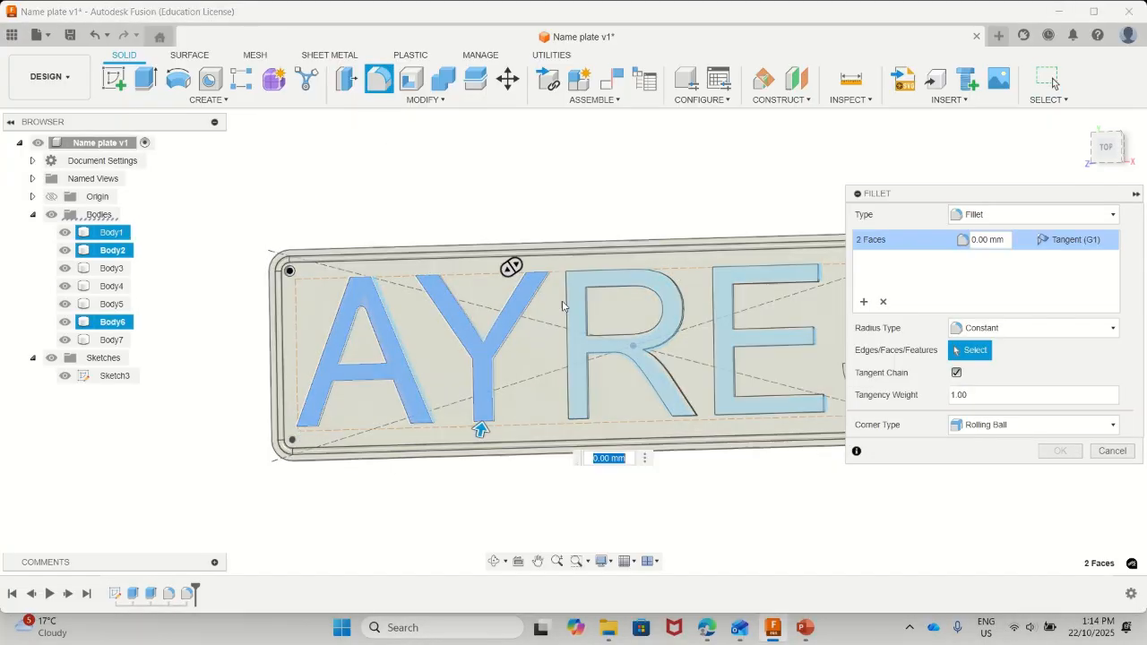
click(580, 300)
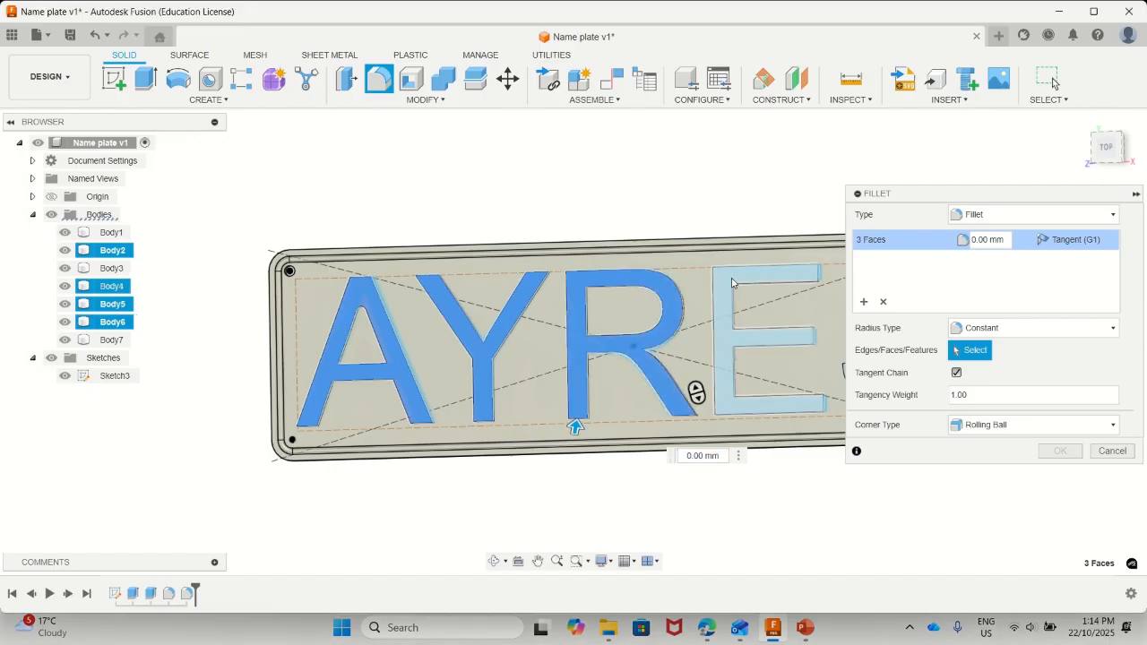
click(733, 285)
scroll(795, 307, up, 1)
middle_drag(794, 307, 676, 317)
click(760, 331)
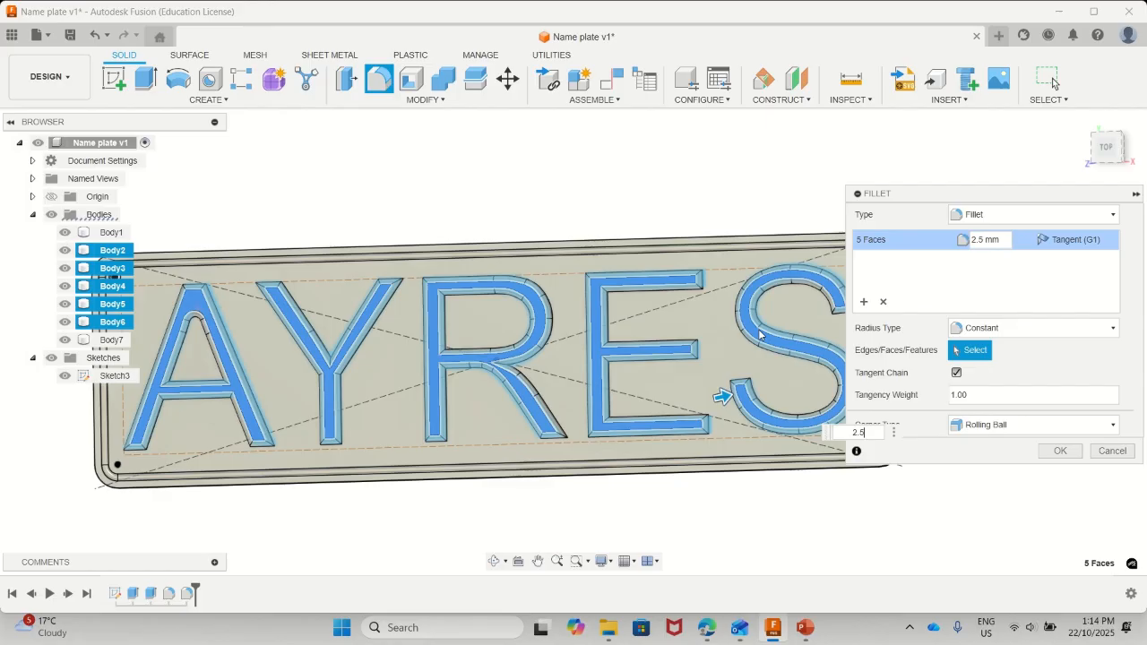
key(Return)
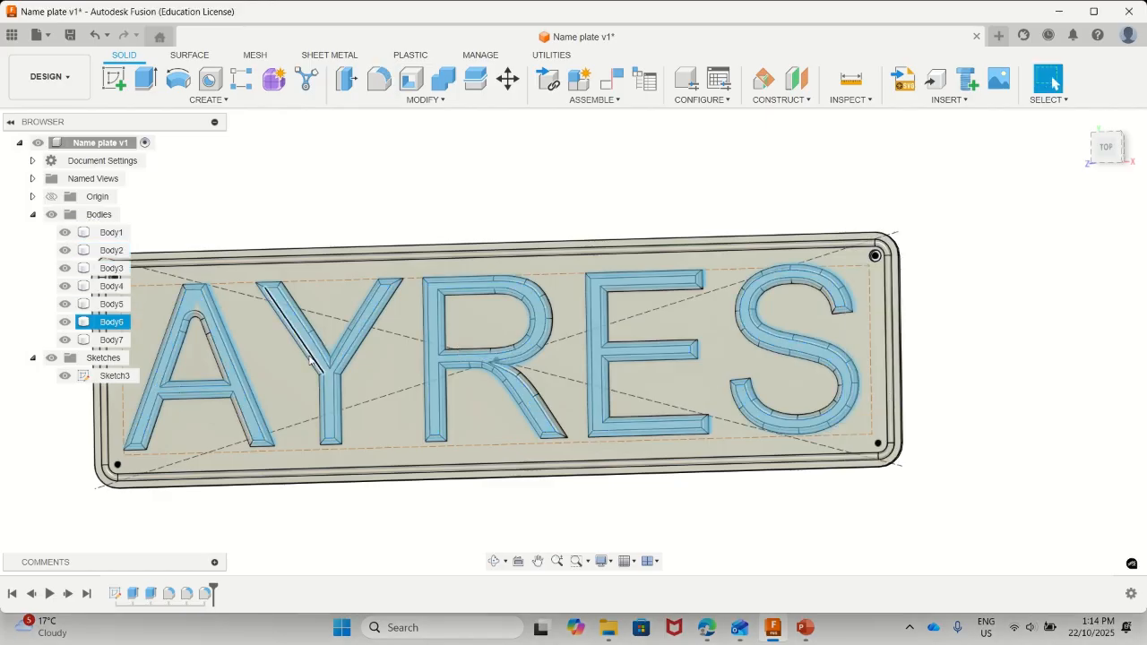
Step: Inspect the filleted letters up close, especially the junction of the R's bowl and leg
middle_drag(310, 358, 387, 356)
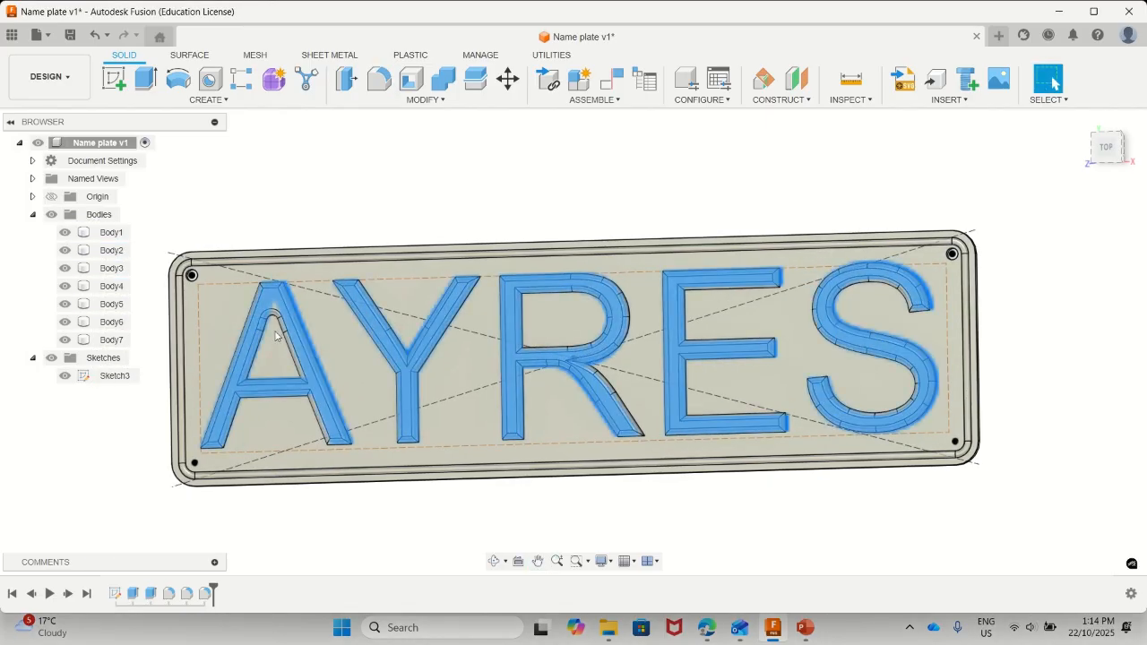
scroll(555, 341, up, 6)
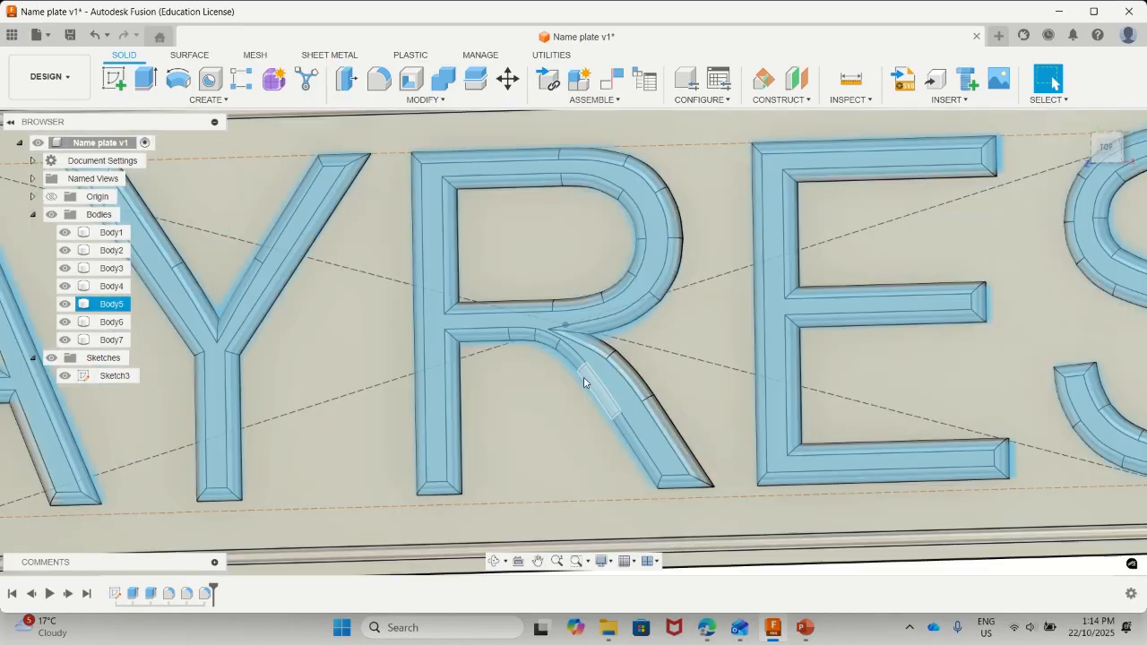
scroll(570, 328, down, 6)
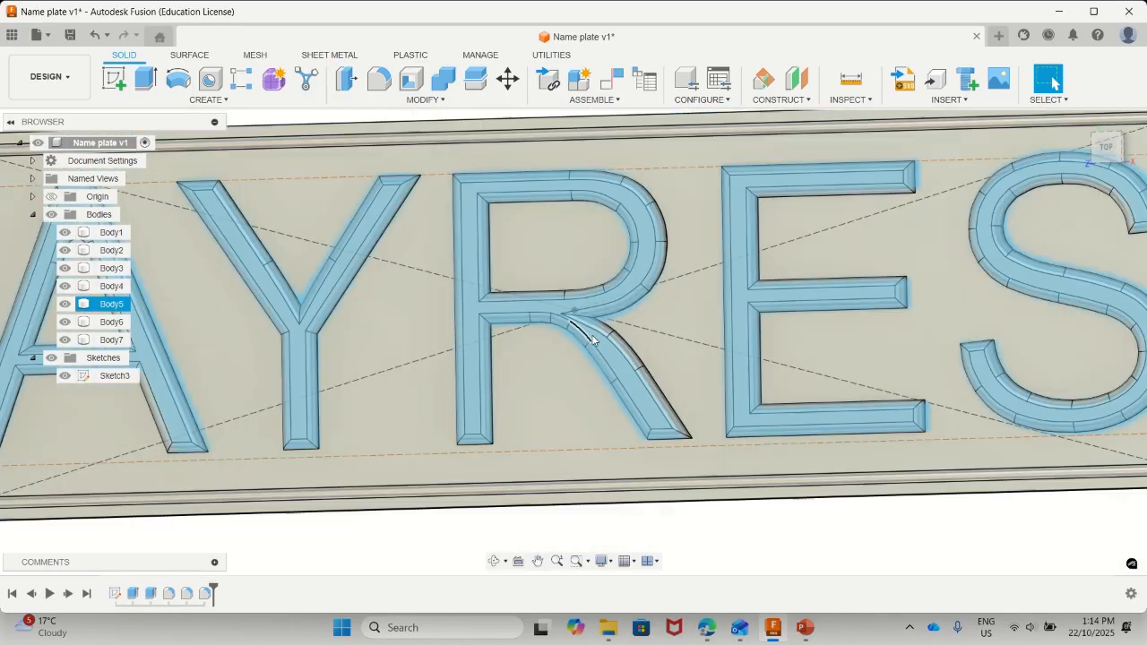
middle_drag(570, 328, 709, 336)
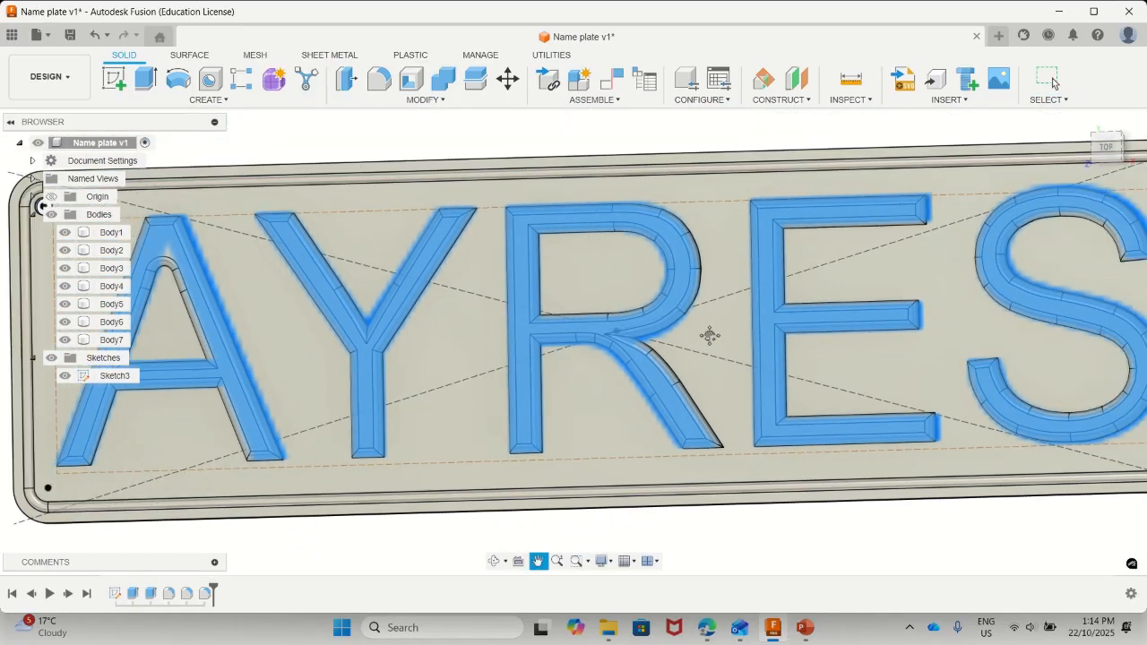
scroll(699, 335, down, 1)
scroll(677, 327, up, 3)
scroll(633, 362, down, 3)
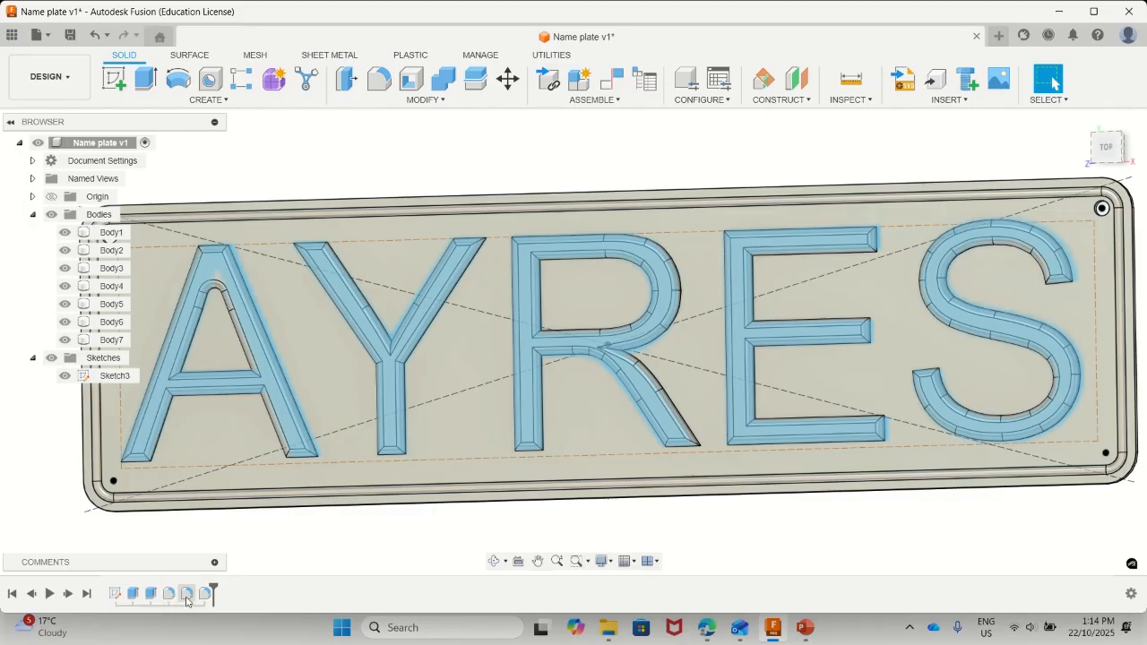
Step: Edit the A's apex fillet to add a second 2.5 mm fillet on the edge where the R's bowl meets its leg
click(187, 596)
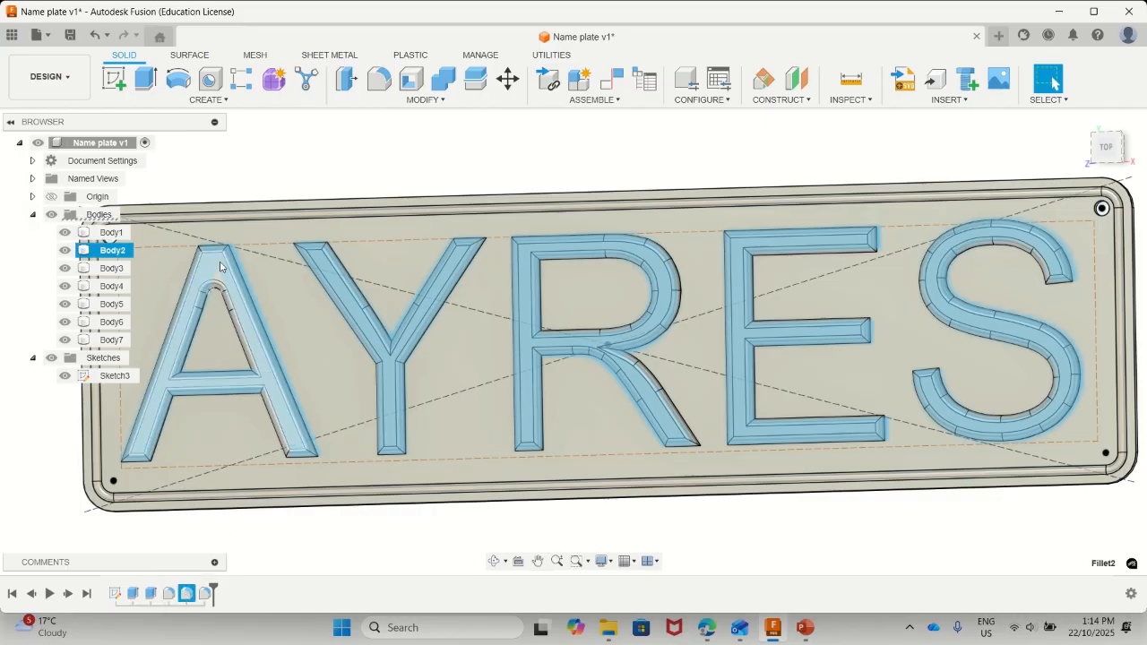
right_click(187, 596)
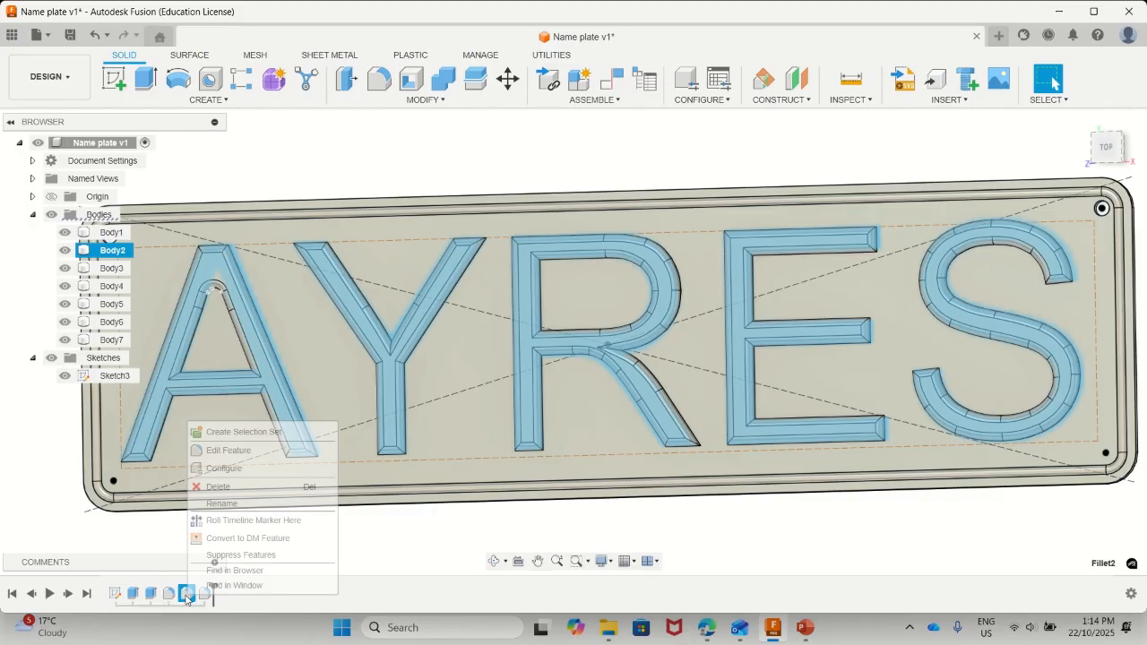
click(228, 451)
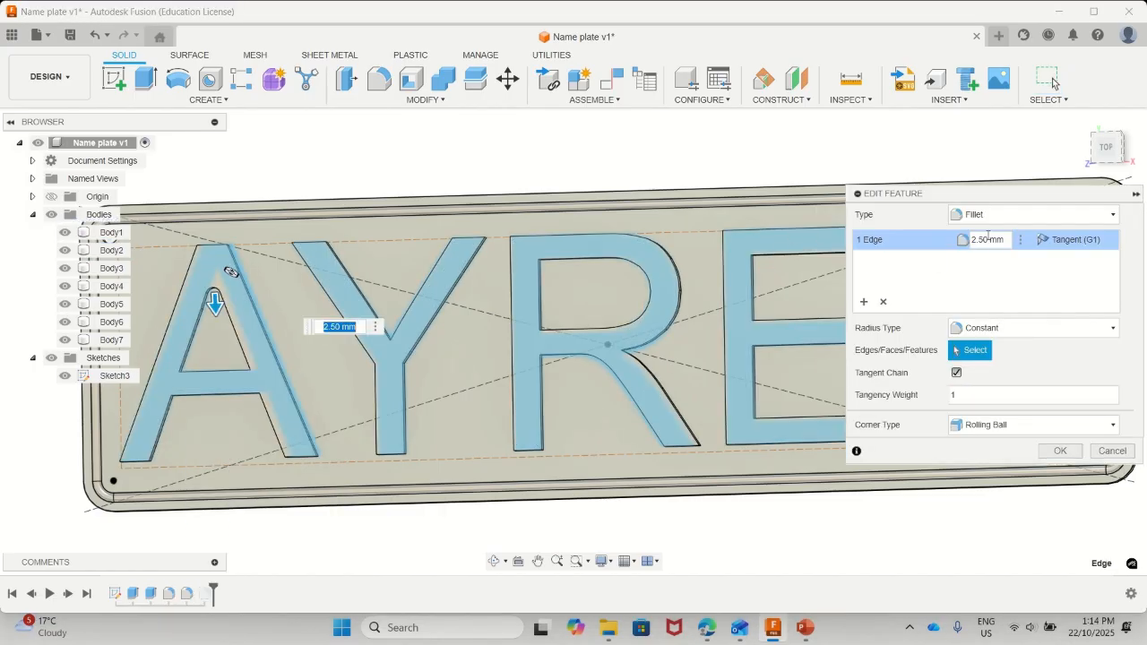
click(865, 302)
middle_drag(715, 313, 541, 332)
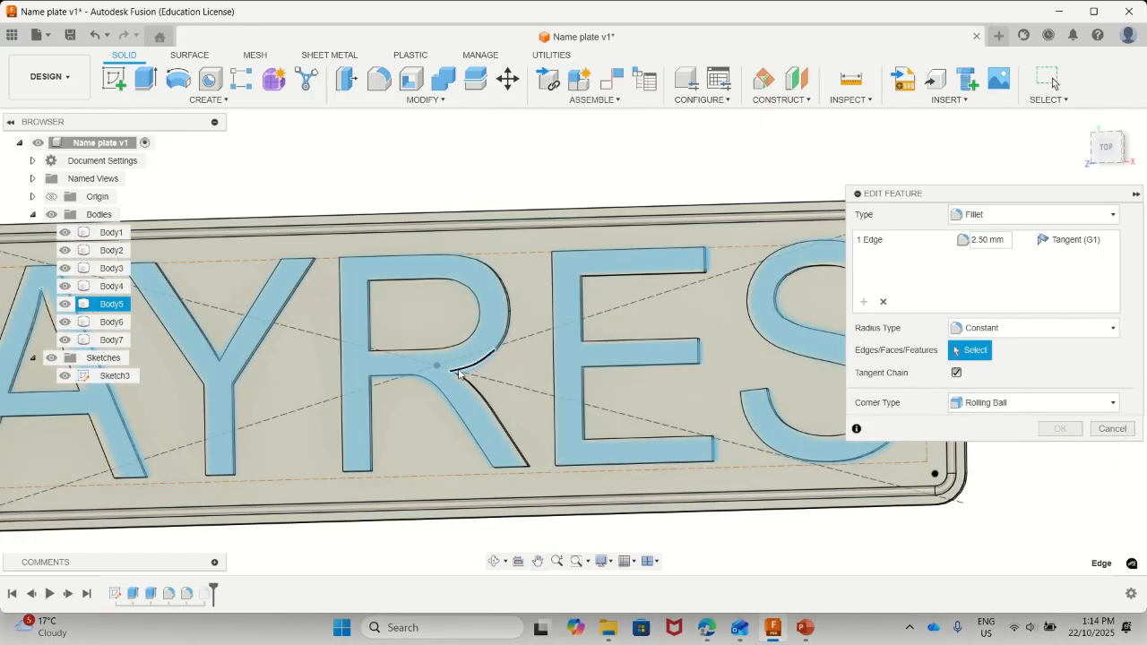
scroll(458, 374, up, 8)
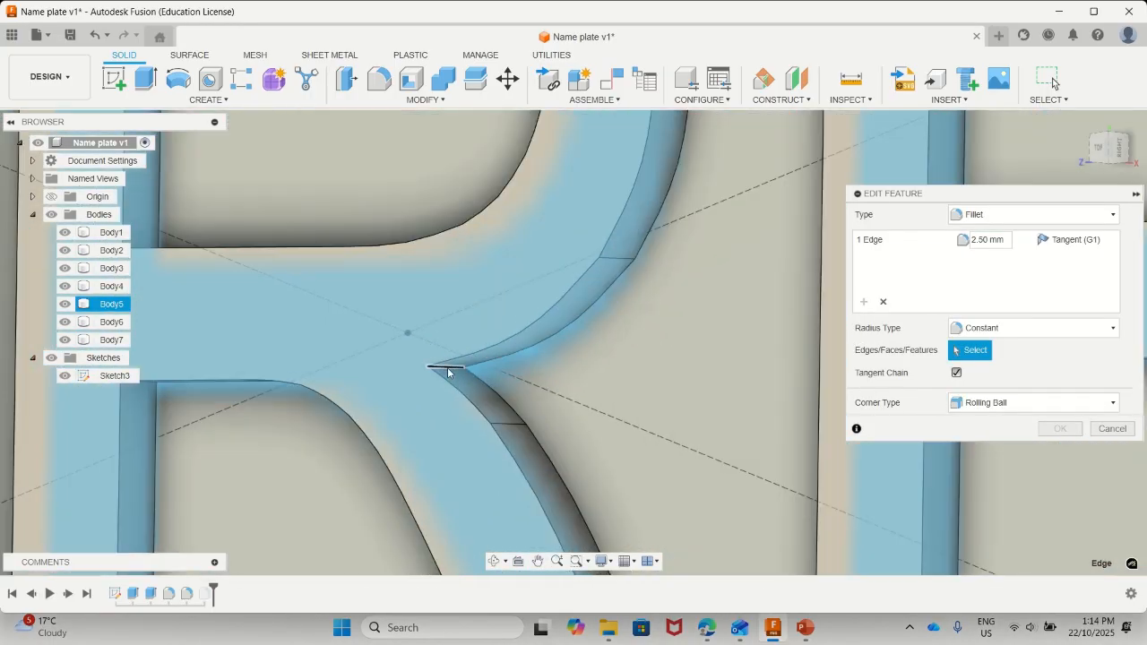
click(448, 373)
scroll(559, 400, down, 5)
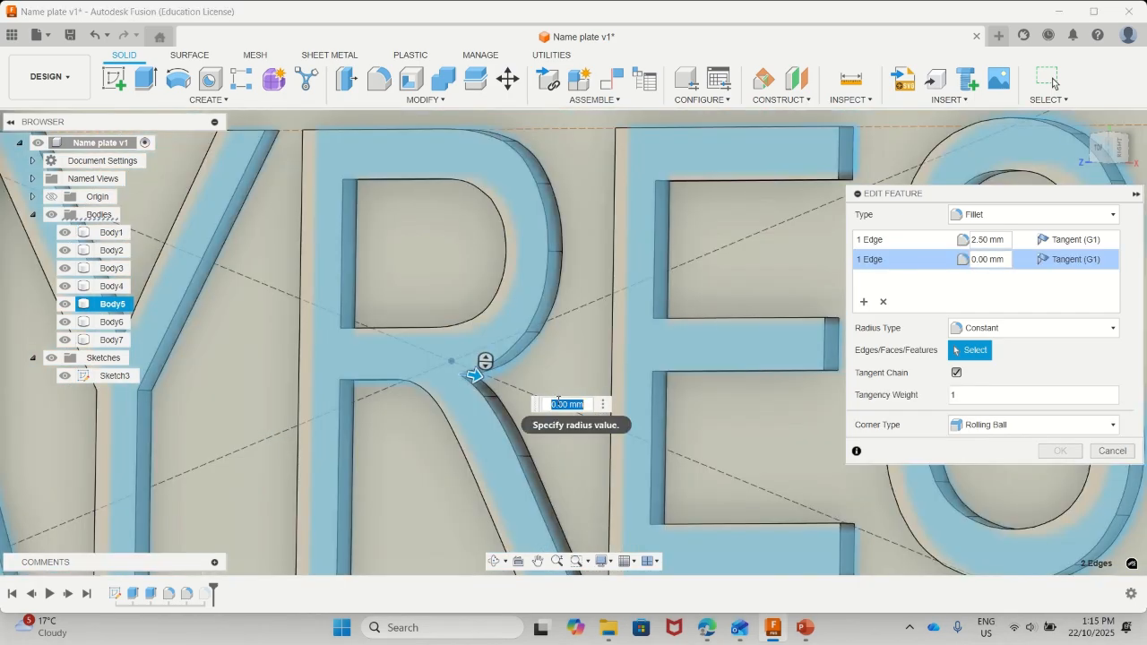
key(Return)
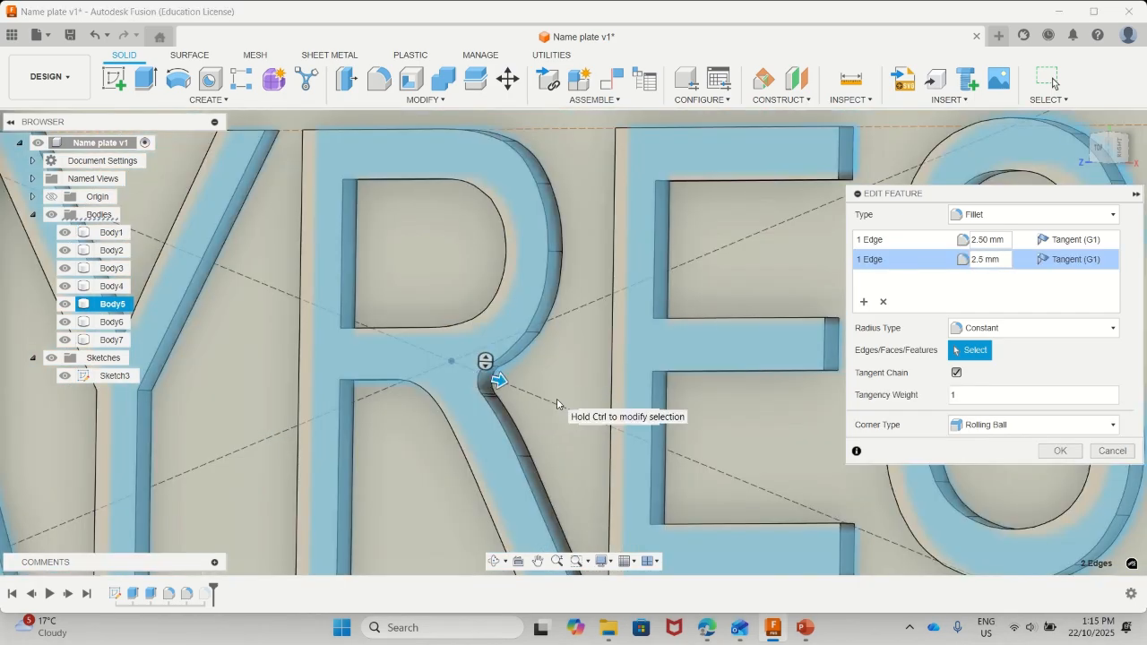
key(Return)
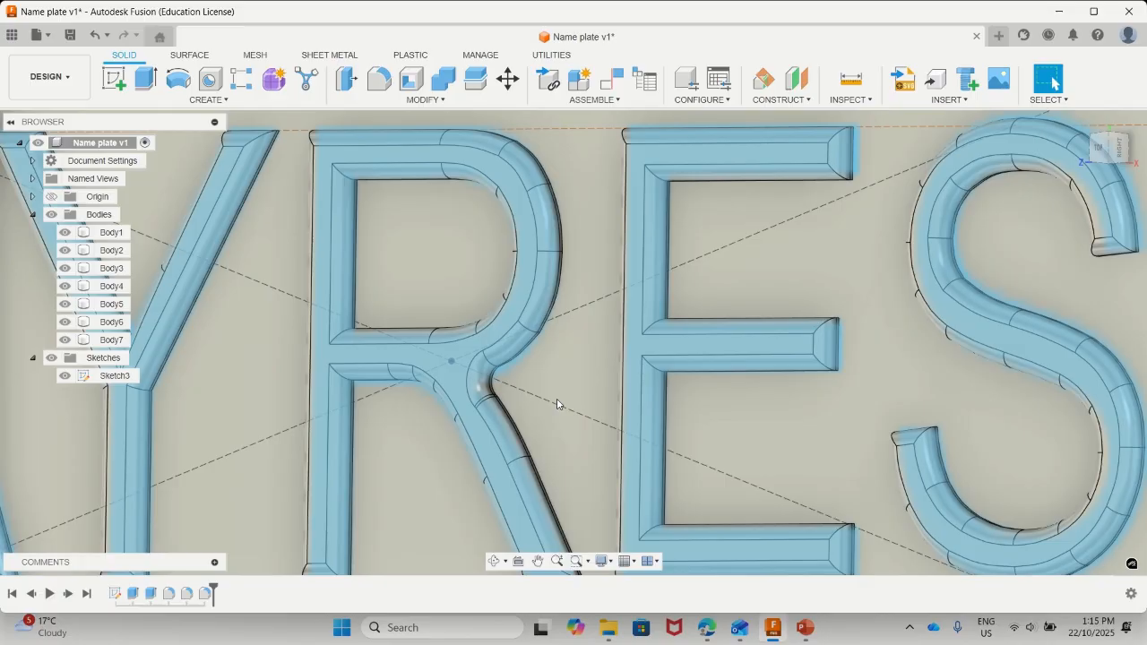
Step: Hide Sketch3 so only the solid name plate is displayed, and look over the whole plate
scroll(558, 405, down, 5)
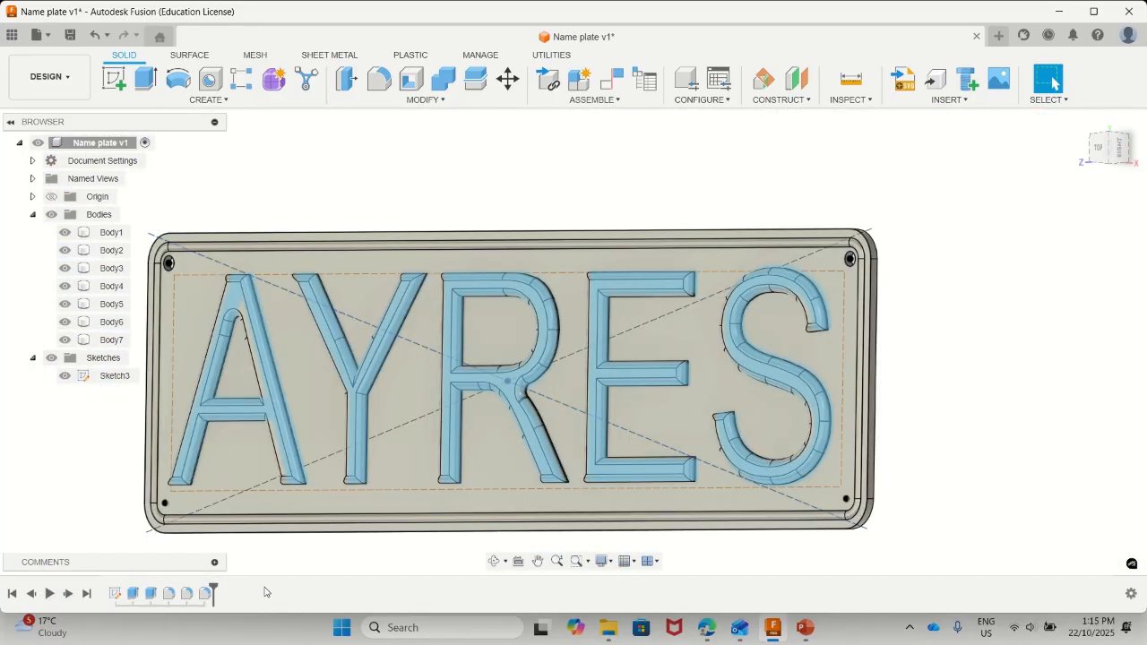
middle_drag(309, 563, 387, 547)
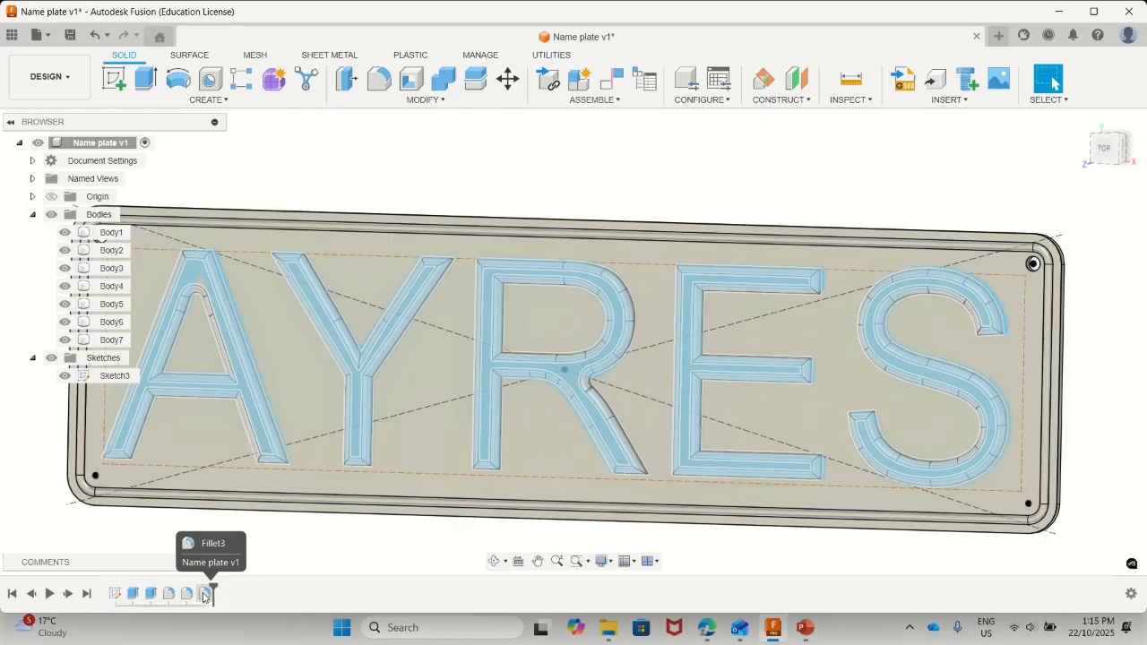
scroll(453, 438, down, 2)
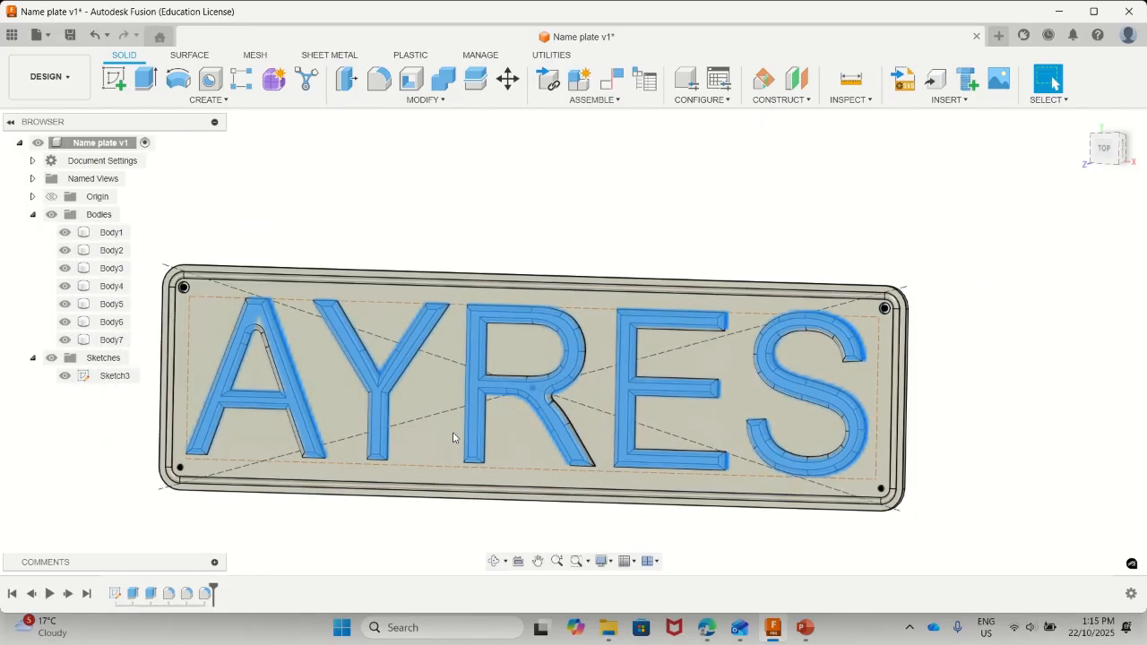
middle_drag(481, 421, 595, 398)
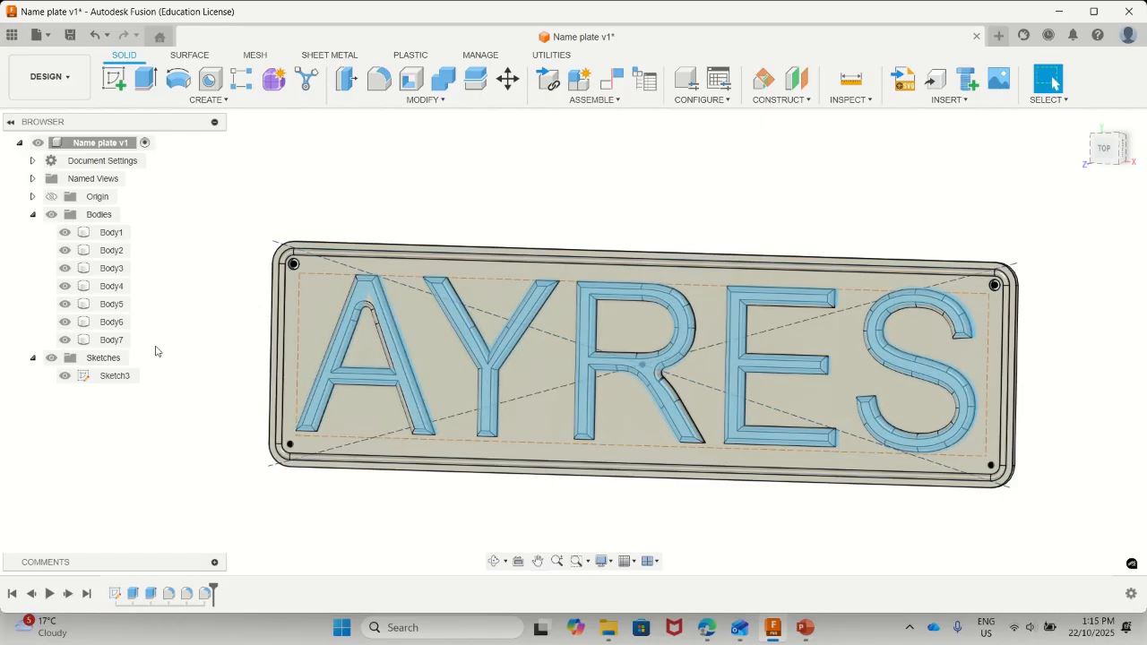
click(65, 375)
shift+middle_drag(405, 348, 570, 368)
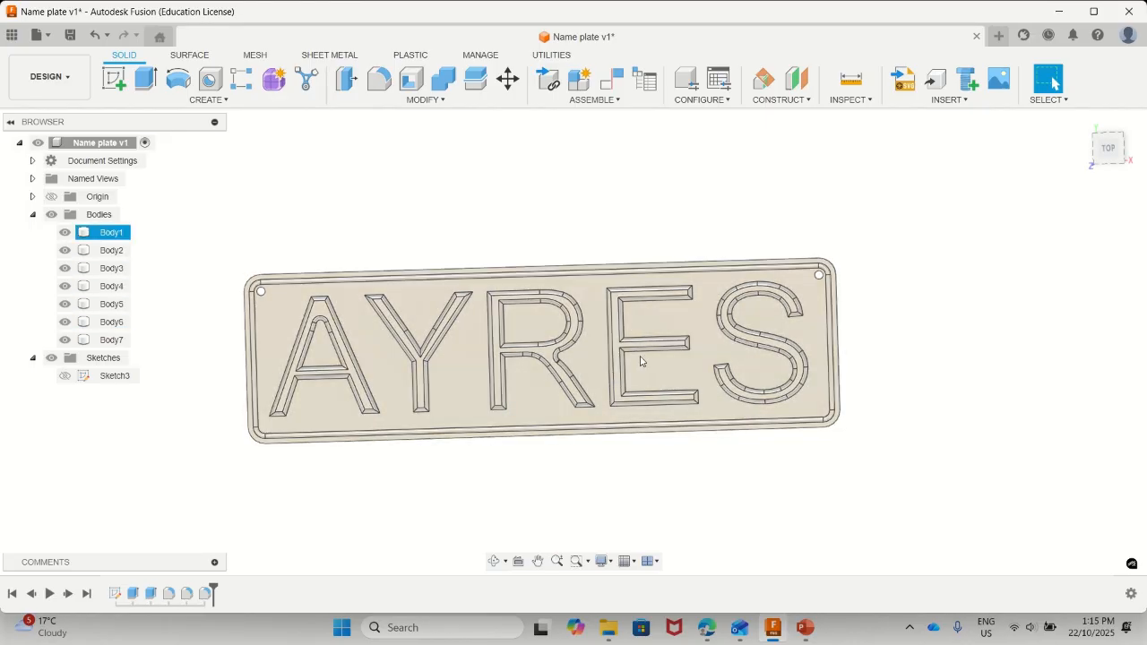
scroll(340, 233, up, 2)
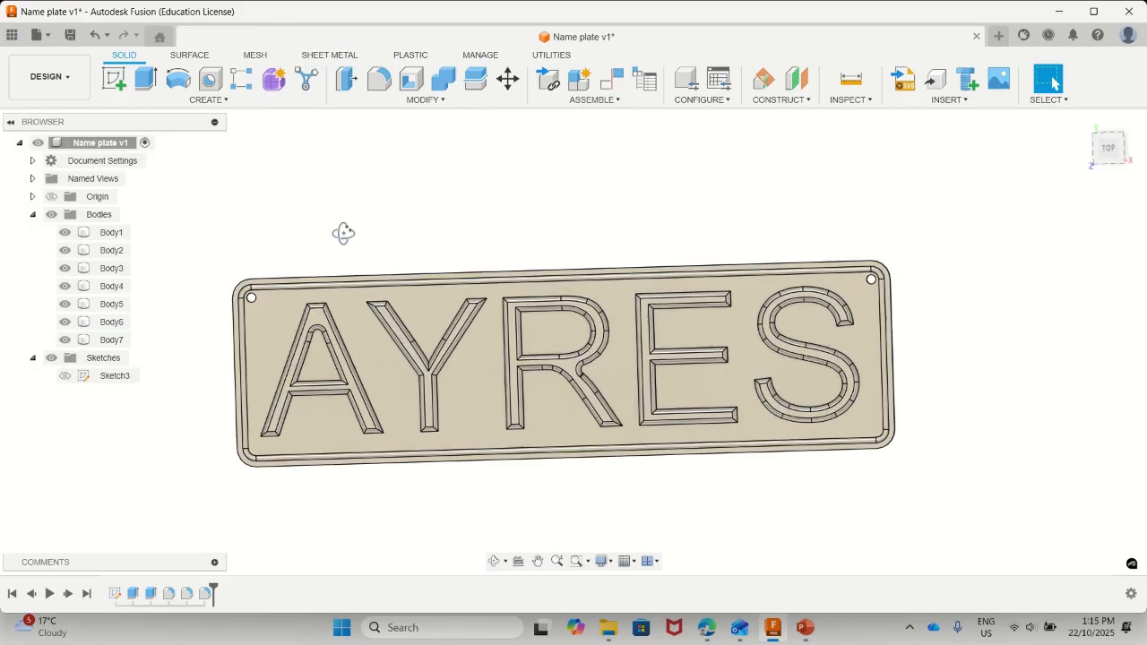
click(13, 35)
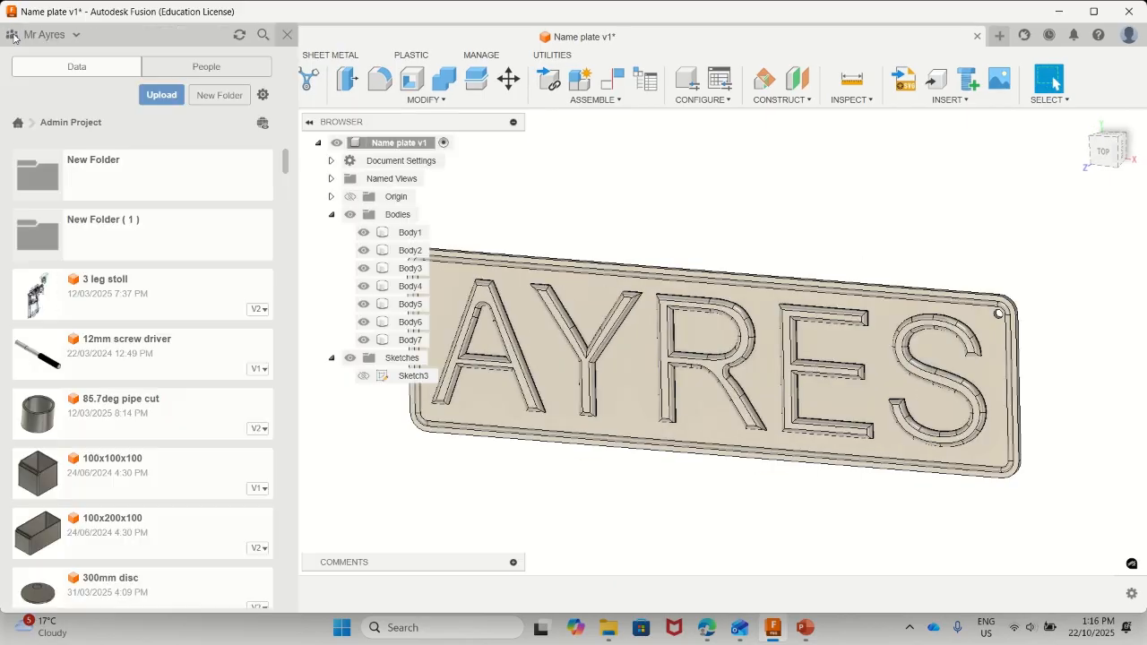
click(286, 35)
click(47, 36)
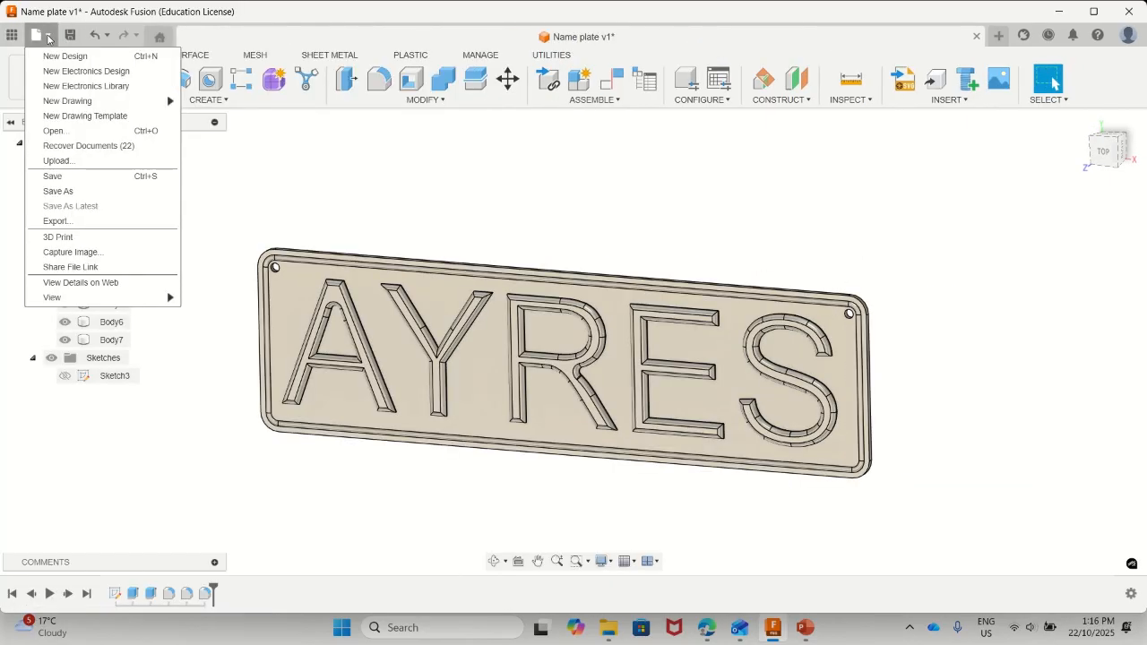
click(281, 157)
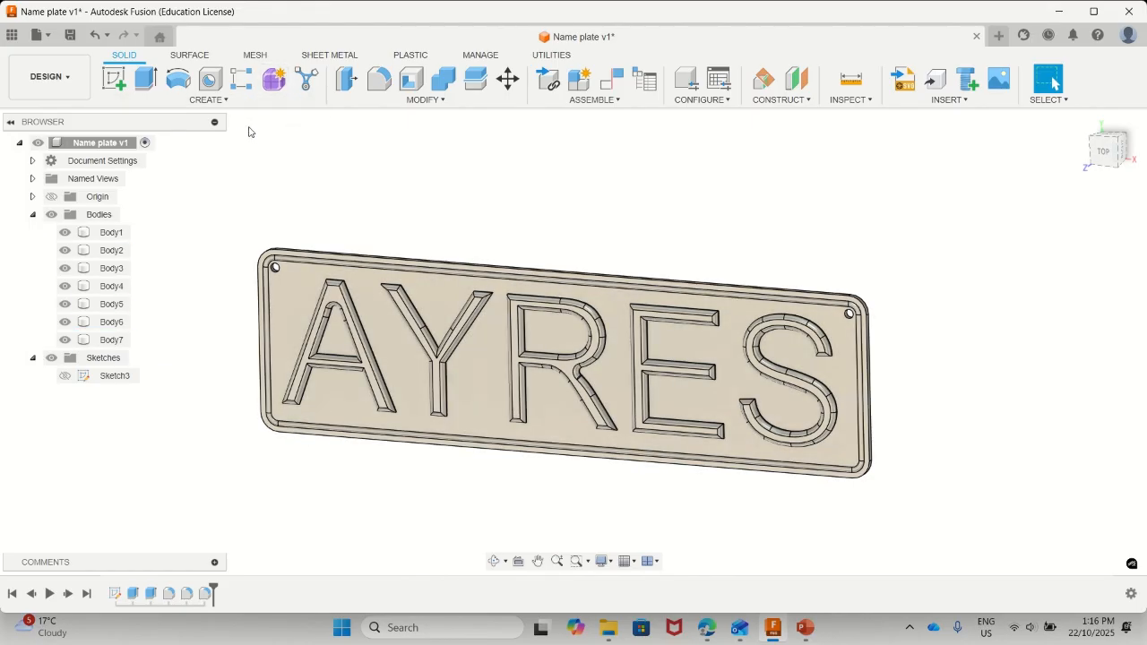
Step: Export the design as an STL file named Name plate v1 to the Downloads folder
click(46, 36)
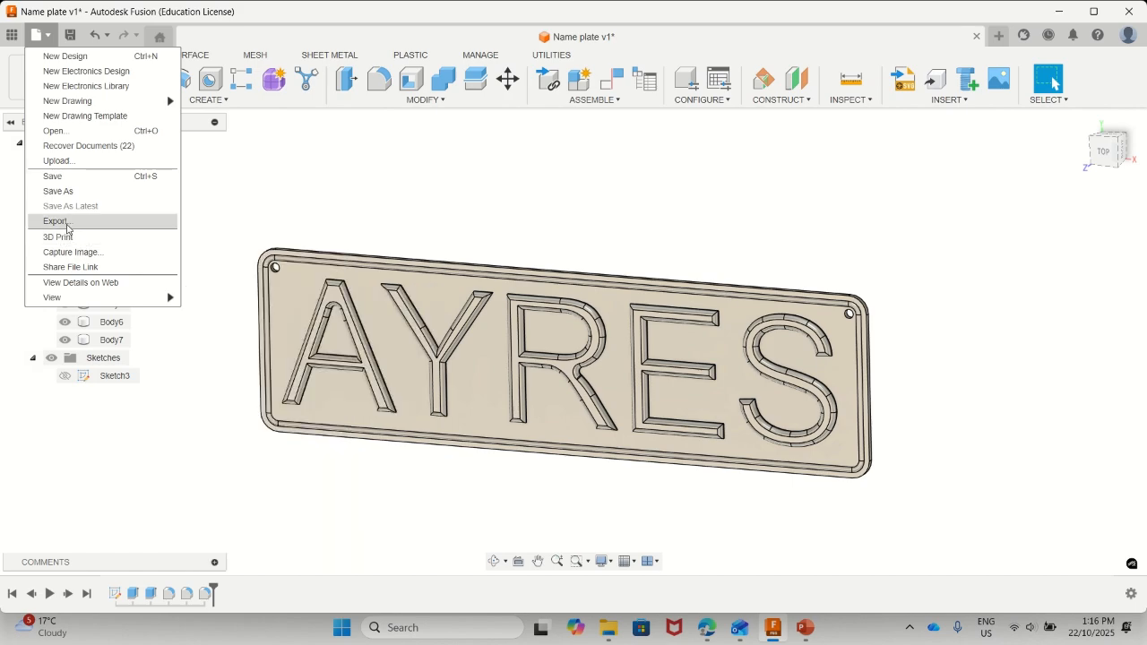
click(66, 224)
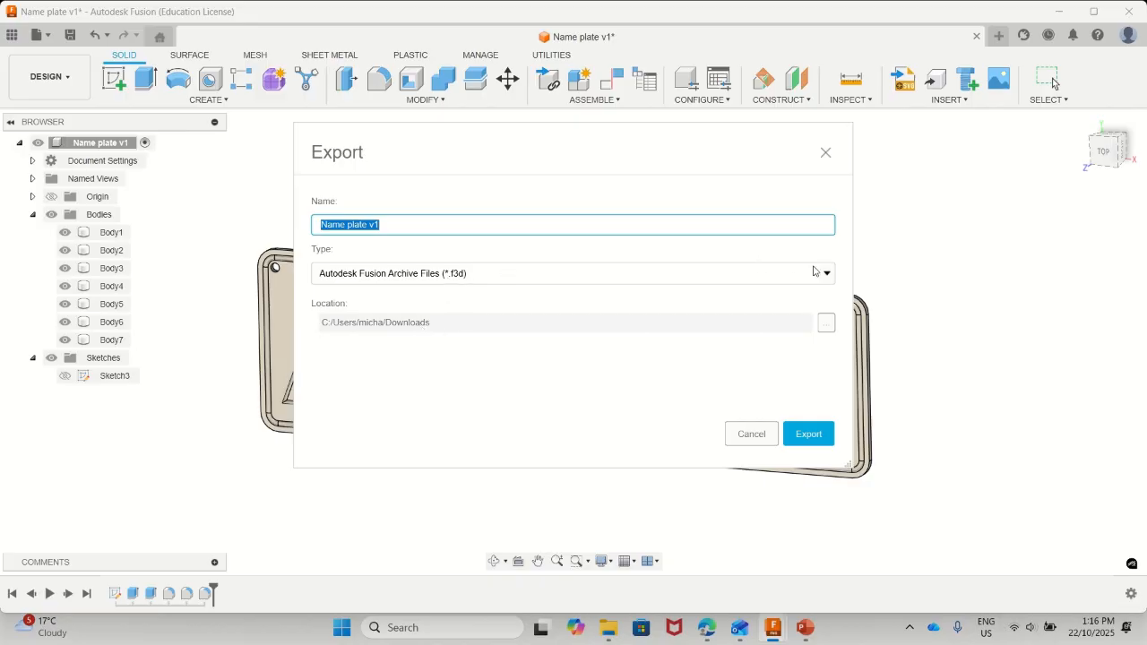
click(826, 277)
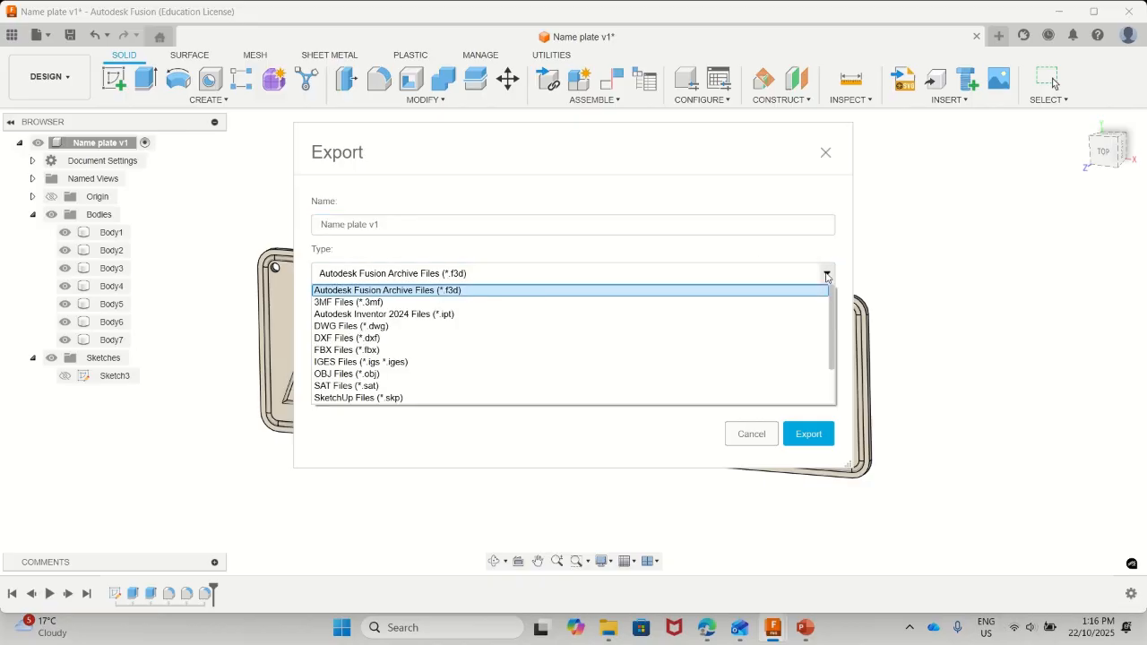
scroll(367, 377, down, 2)
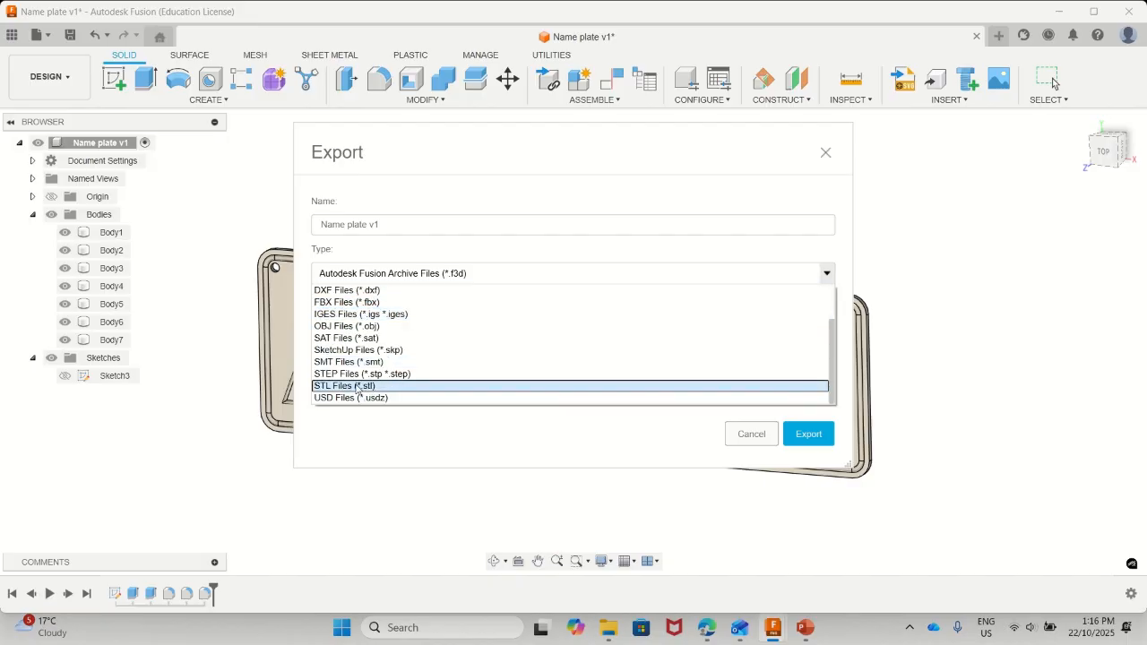
click(357, 386)
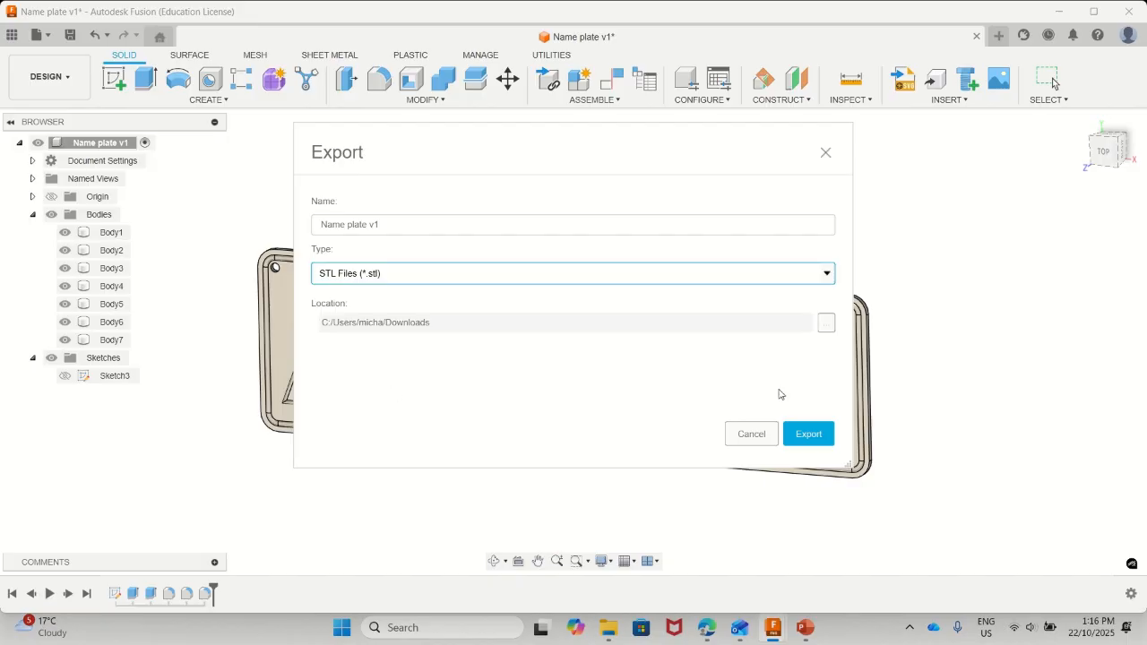
click(809, 433)
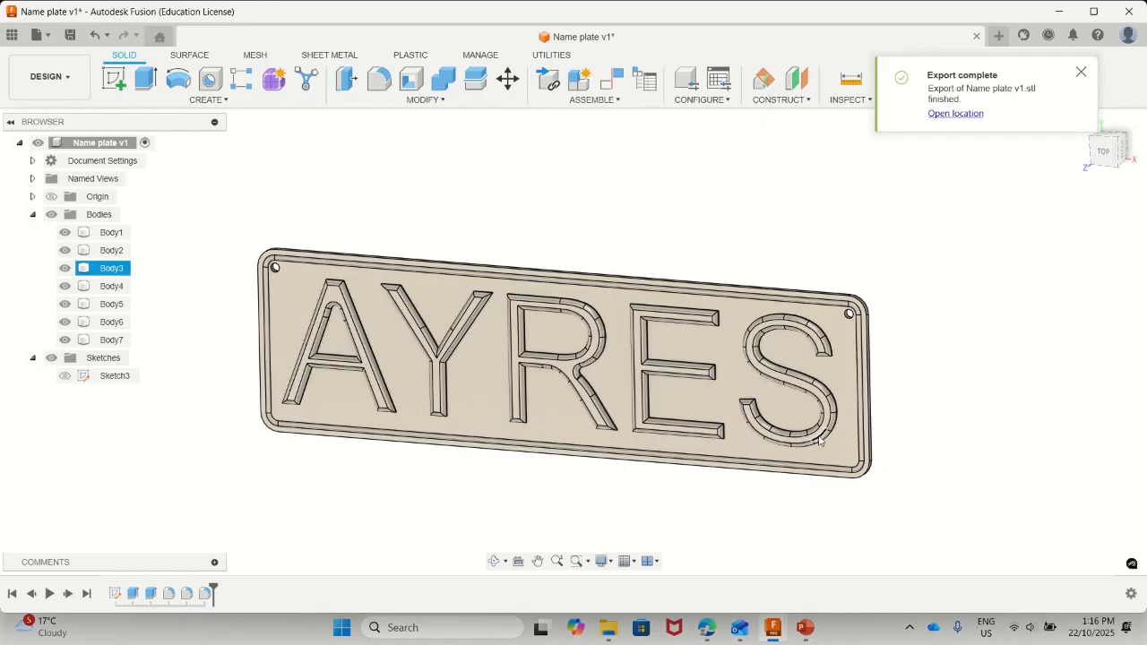